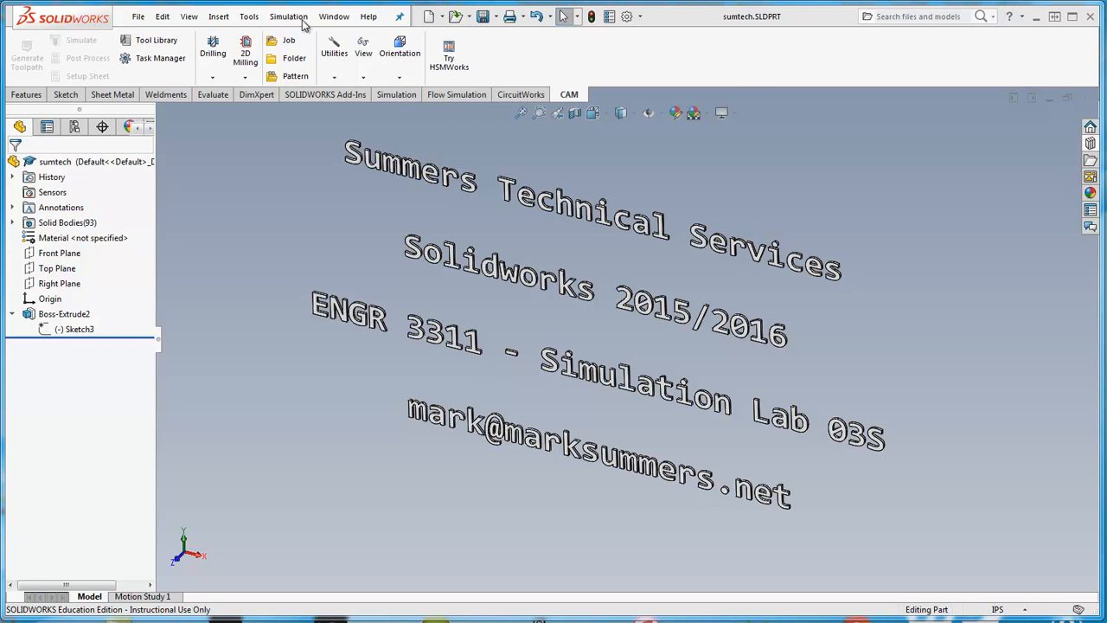
Switch to the silumation beam part and create a new Static simulation study
{"action": "left_click", "coordinate": [334, 16]}
{"action": "left_click", "coordinate": [398, 200]}
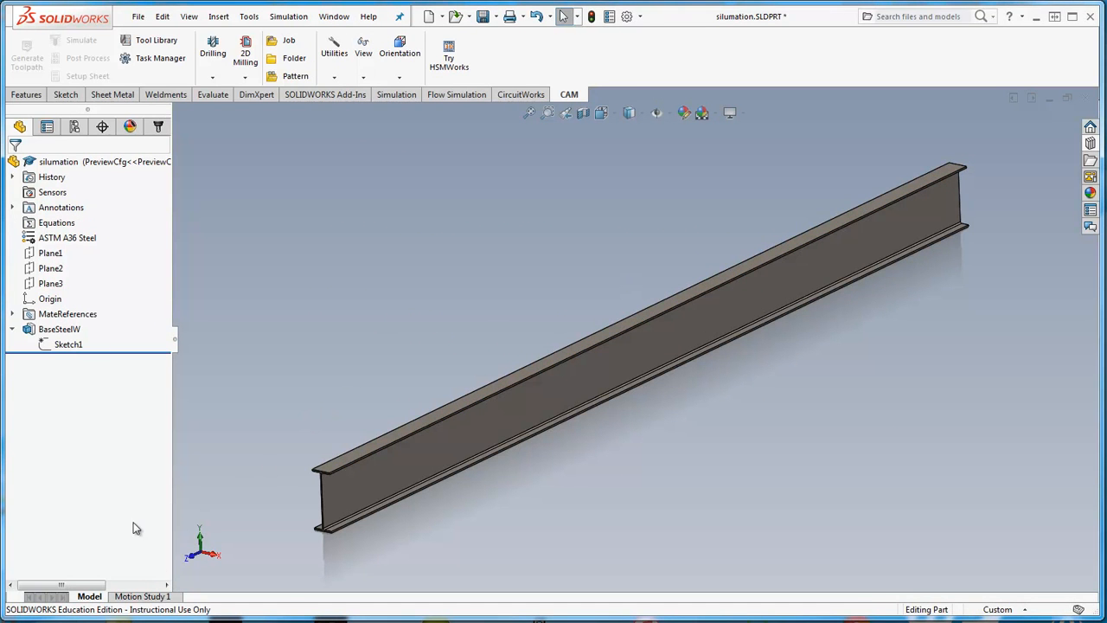
{"action": "left_click", "coordinate": [397, 95]}
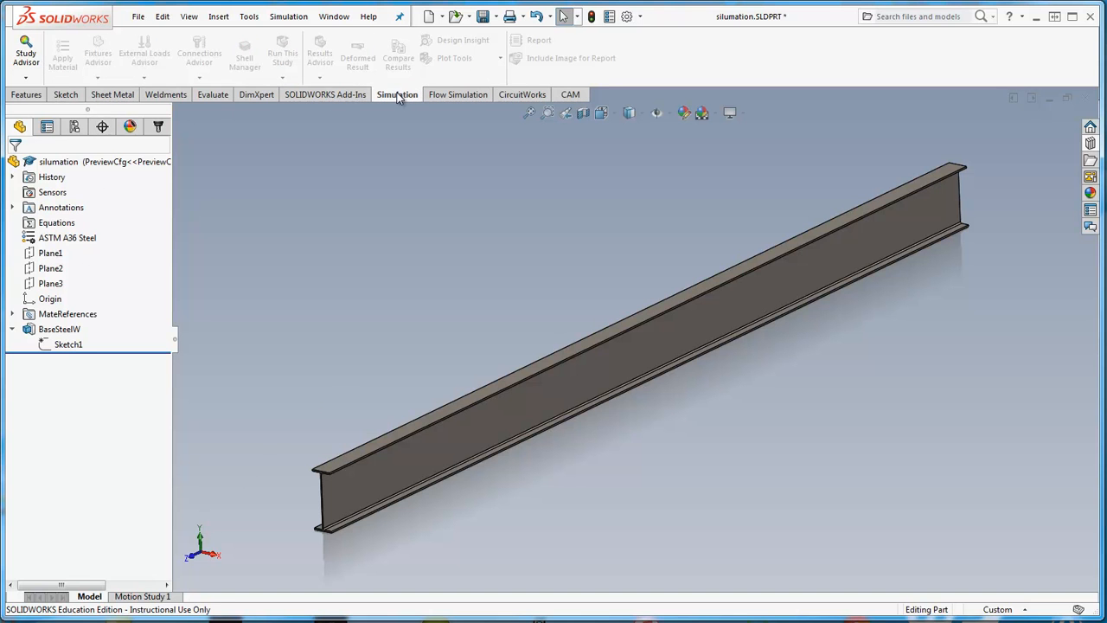
{"action": "left_click", "coordinate": [28, 82]}
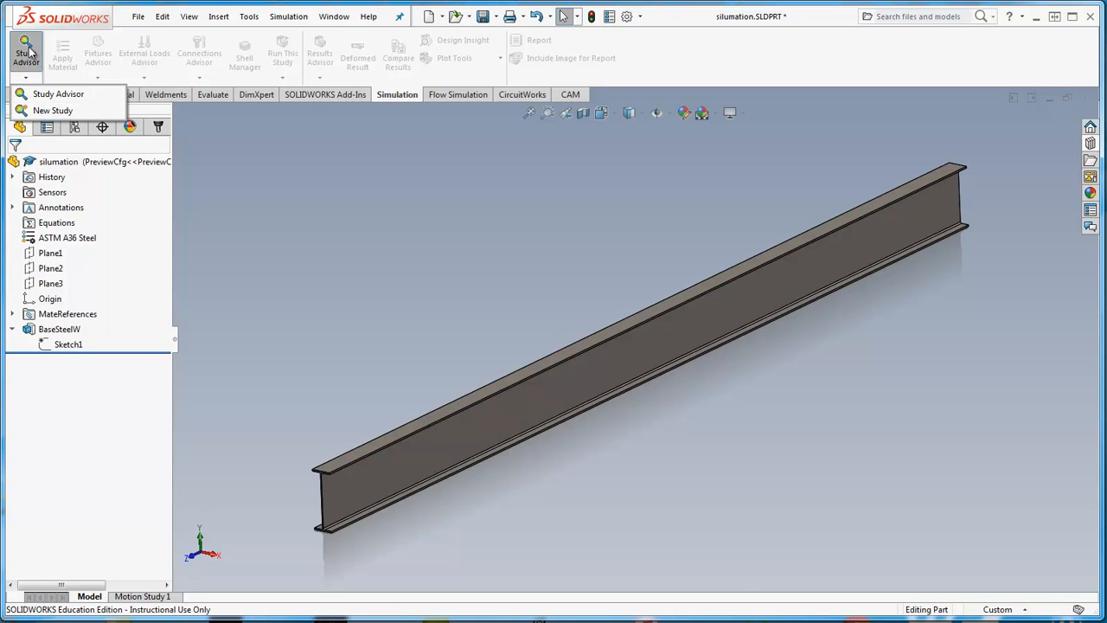
{"action": "left_click", "coordinate": [66, 111]}
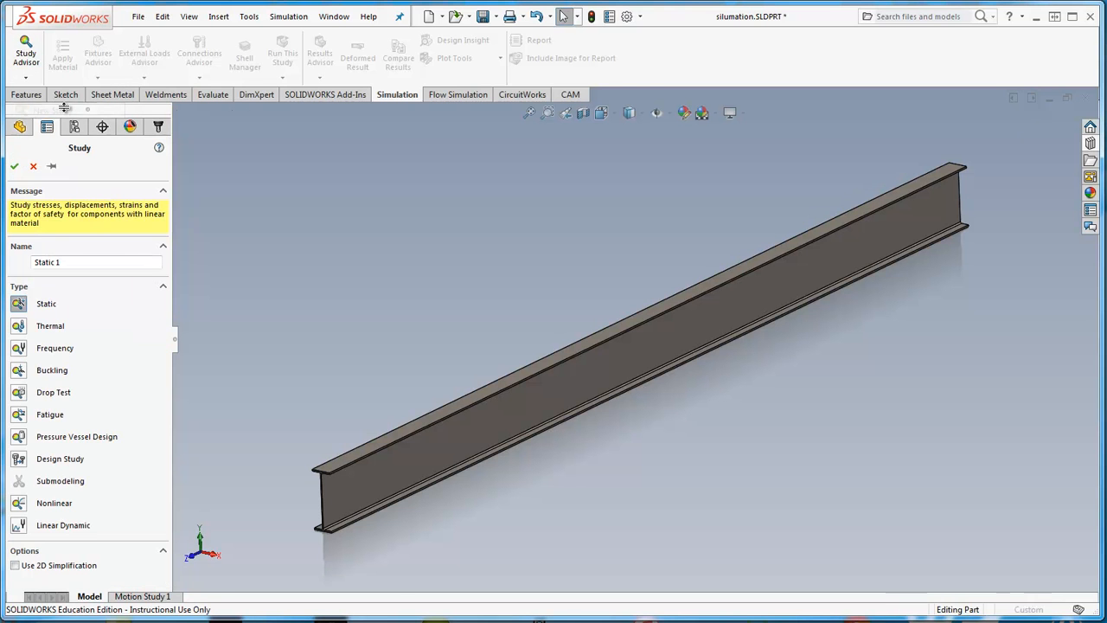
{"action": "left_click", "coordinate": [14, 165]}
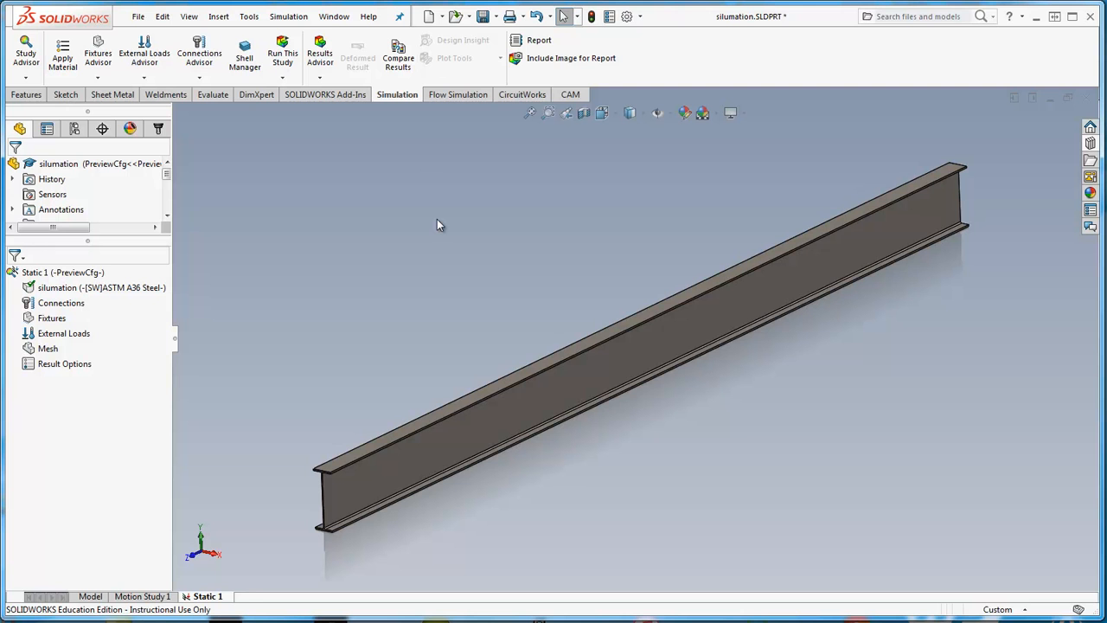
Apply ASTM A36 Steel from the material library to the beam in the study
{"action": "left_click", "coordinate": [64, 67]}
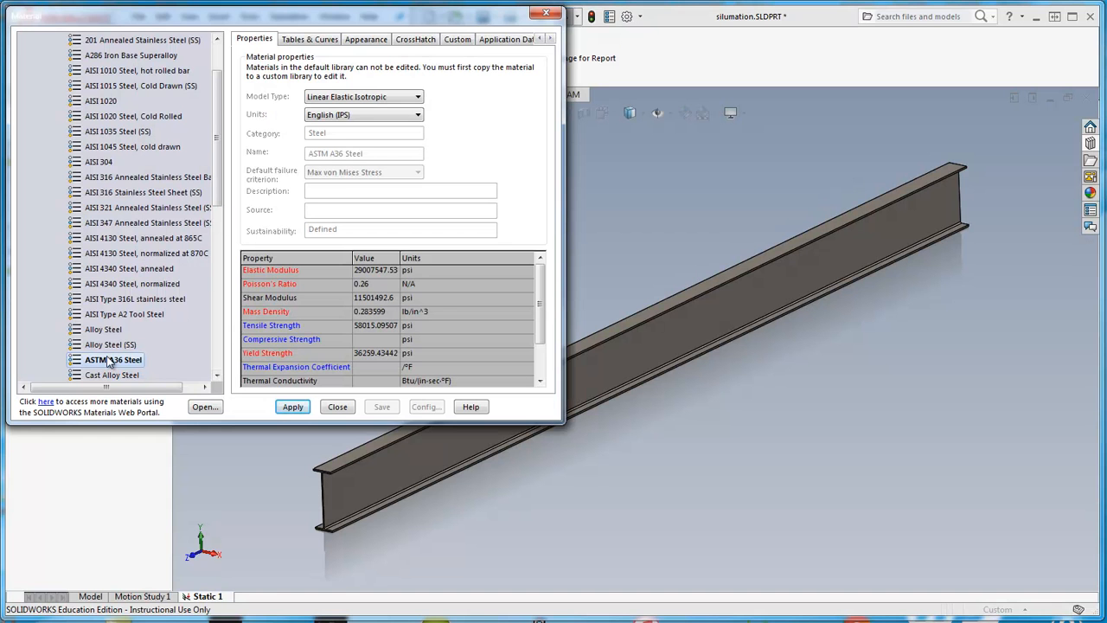
{"action": "left_click", "coordinate": [295, 407]}
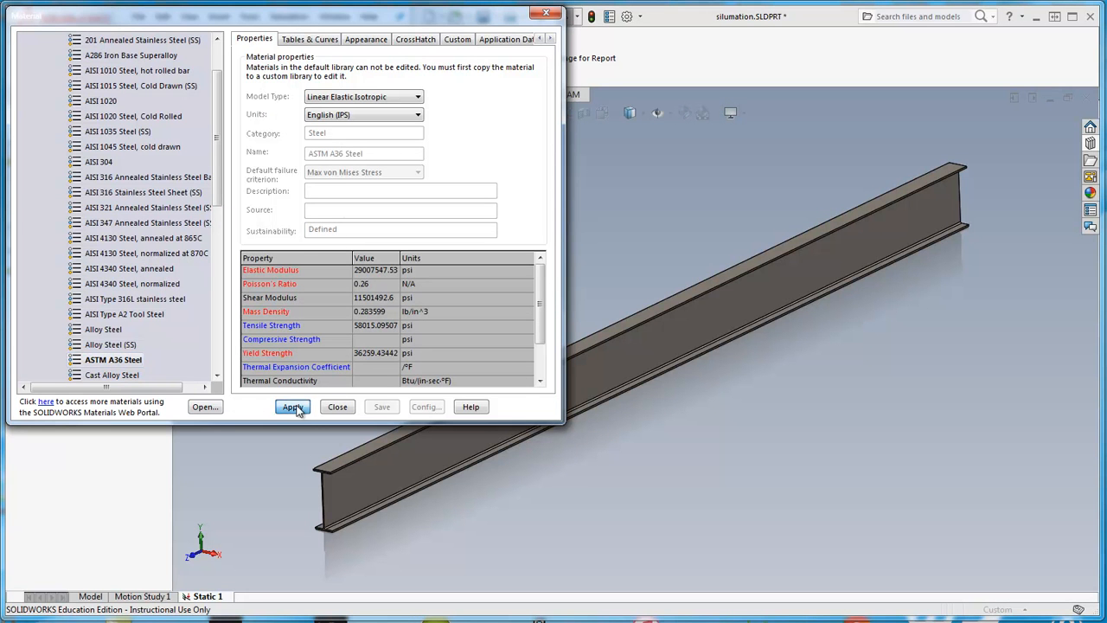
{"action": "left_click", "coordinate": [338, 407]}
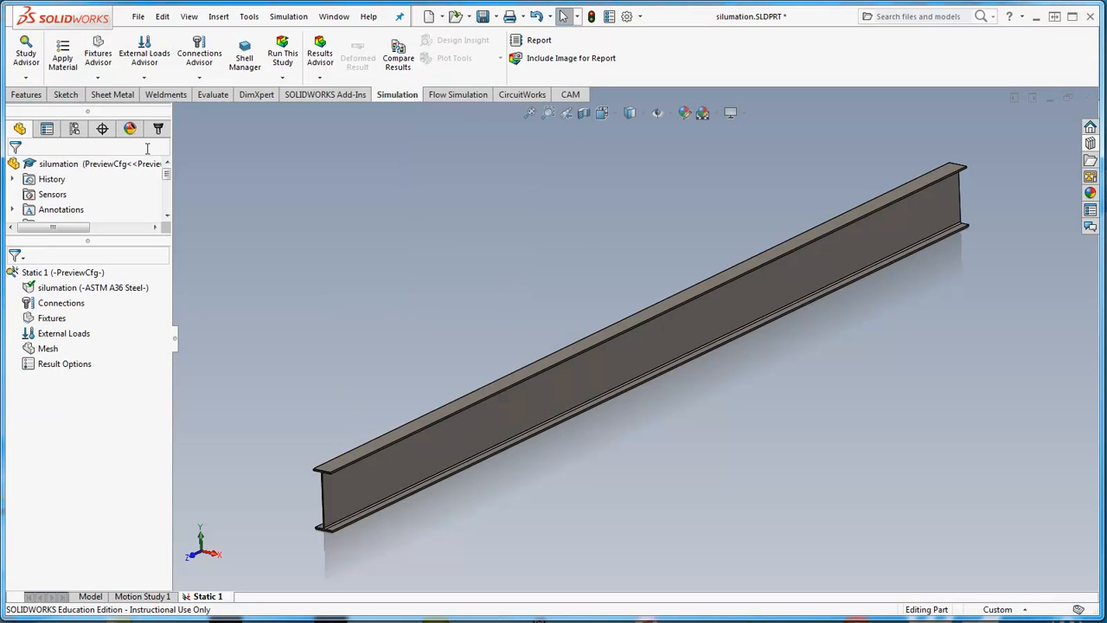
Start a fixture on the bottom edge of the beam's near end, using the advanced Use Reference Geometry type
{"action": "left_click", "coordinate": [98, 78]}
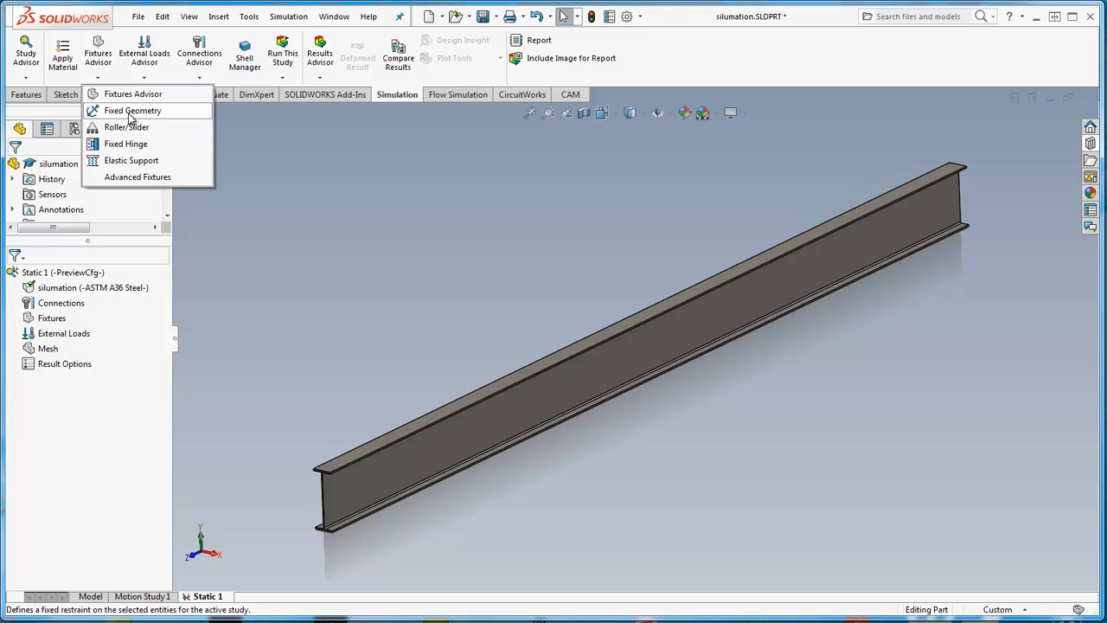
{"action": "left_click", "coordinate": [130, 112]}
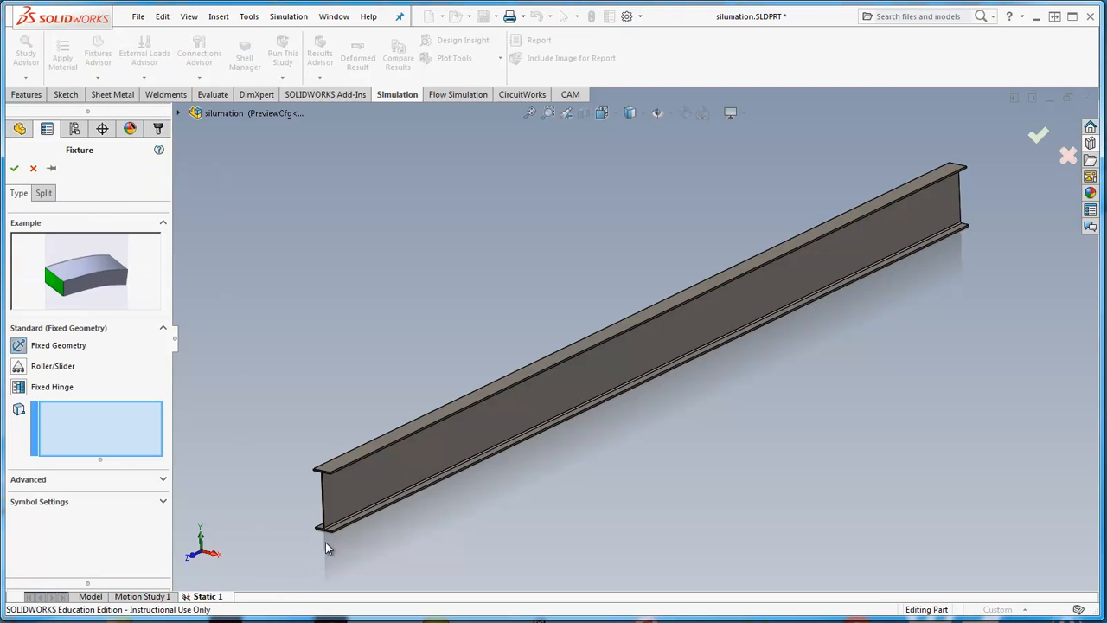
{"action": "scroll", "coordinate": [328, 540], "scroll_direction": "down", "scroll_amount": 2}
{"action": "scroll", "coordinate": [336, 532], "scroll_direction": "down", "scroll_amount": 2}
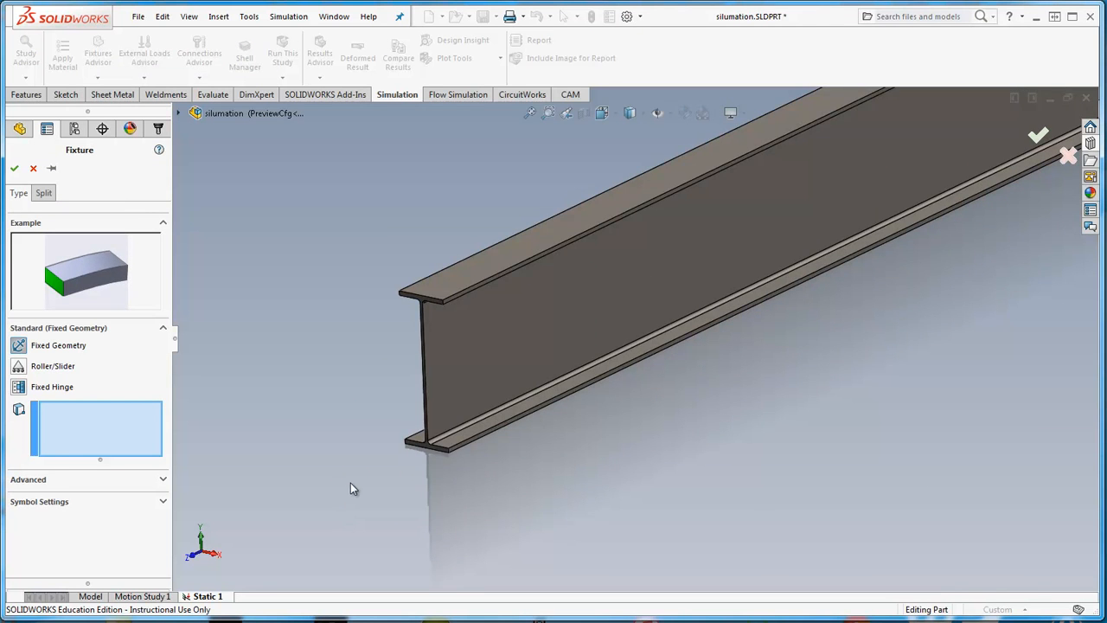
{"action": "scroll", "coordinate": [454, 431], "scroll_direction": "down", "scroll_amount": 3}
{"action": "scroll", "coordinate": [516, 404], "scroll_direction": "down", "scroll_amount": 2}
{"action": "left_click", "coordinate": [597, 324]}
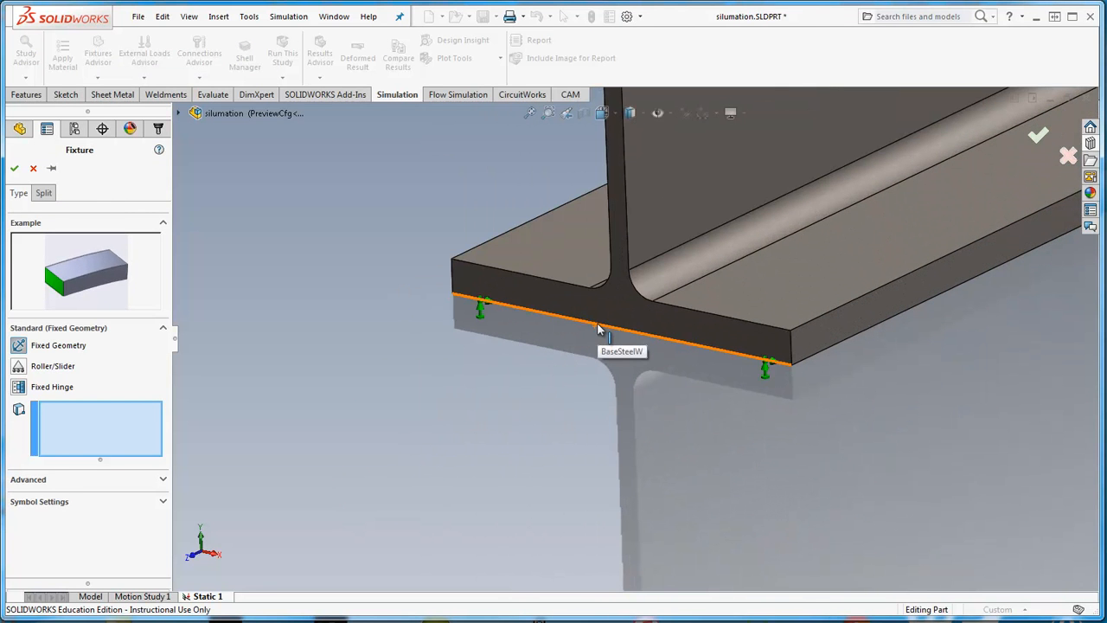
{"action": "left_click", "coordinate": [597, 326]}
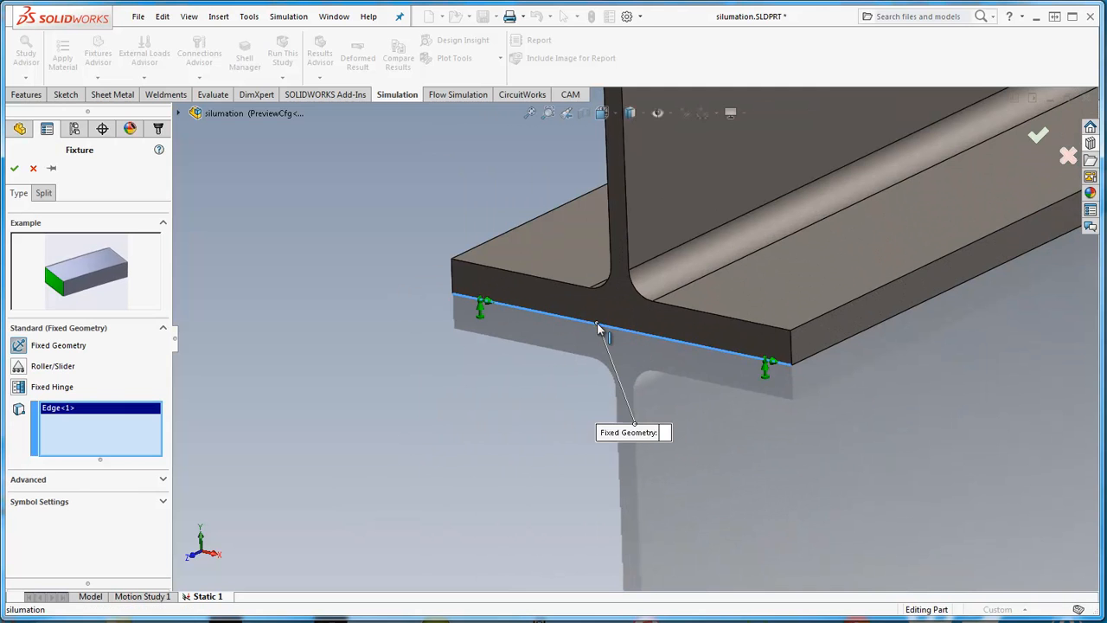
{"action": "left_click", "coordinate": [159, 481]}
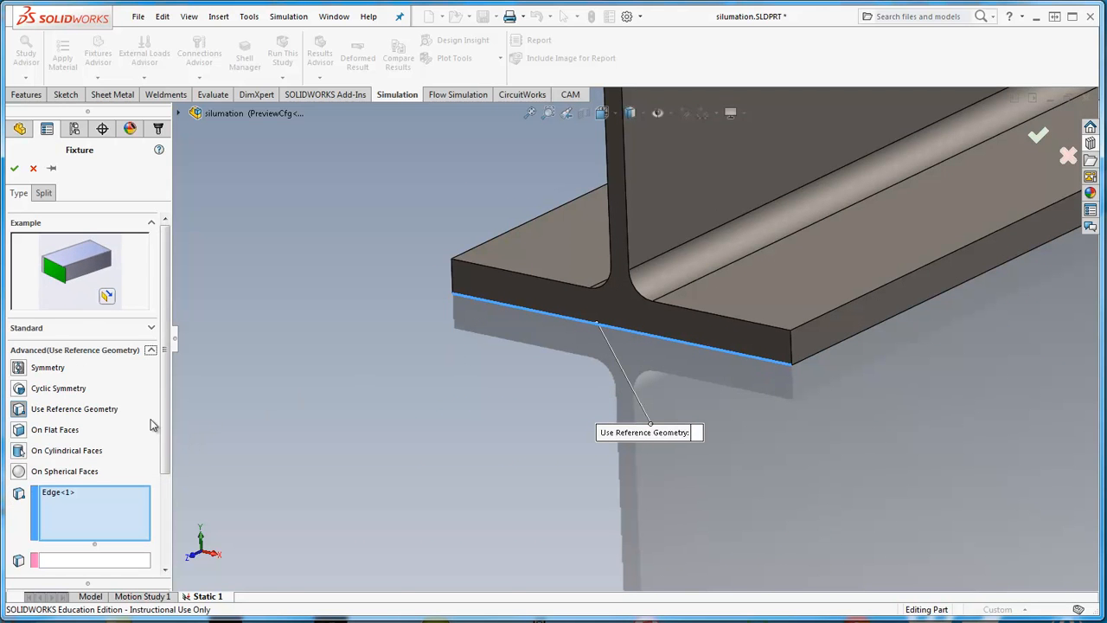
Choose the beam's near end face as the reference for the fixture's directions
{"action": "left_click_drag", "start_coordinate": [165, 338], "coordinate": [174, 401]}
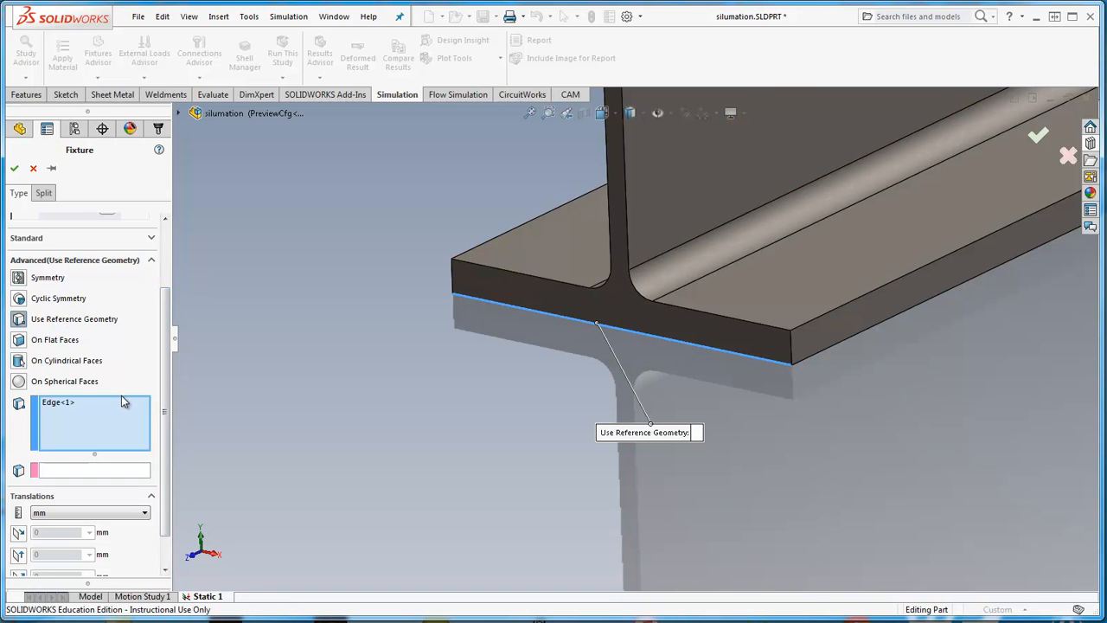
{"action": "scroll", "coordinate": [167, 434], "scroll_direction": "down", "scroll_amount": 1}
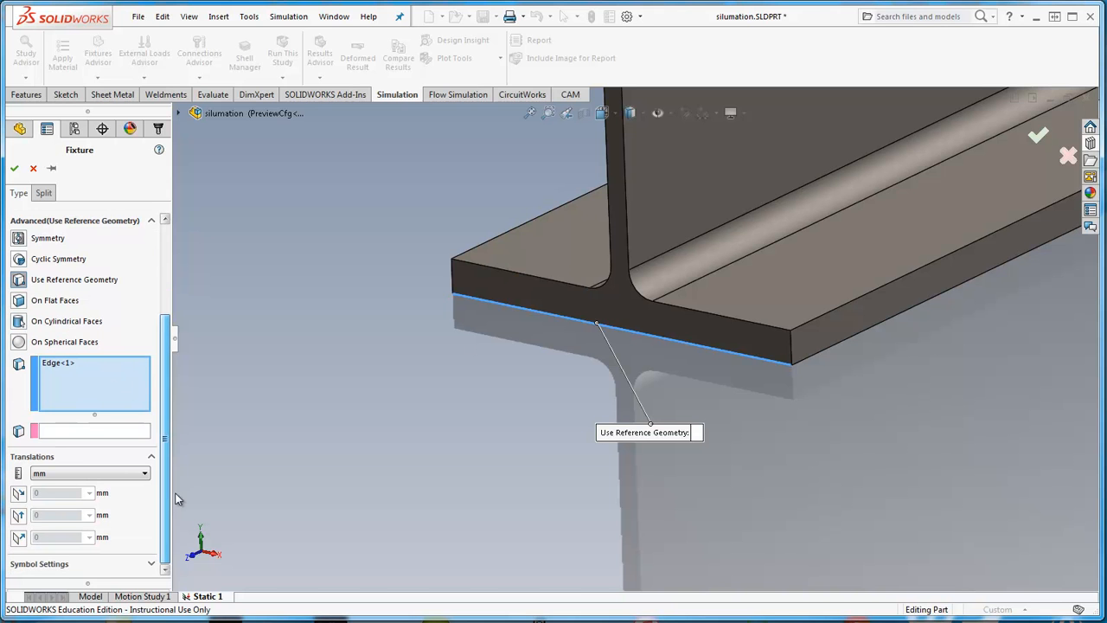
{"action": "left_click", "coordinate": [64, 435]}
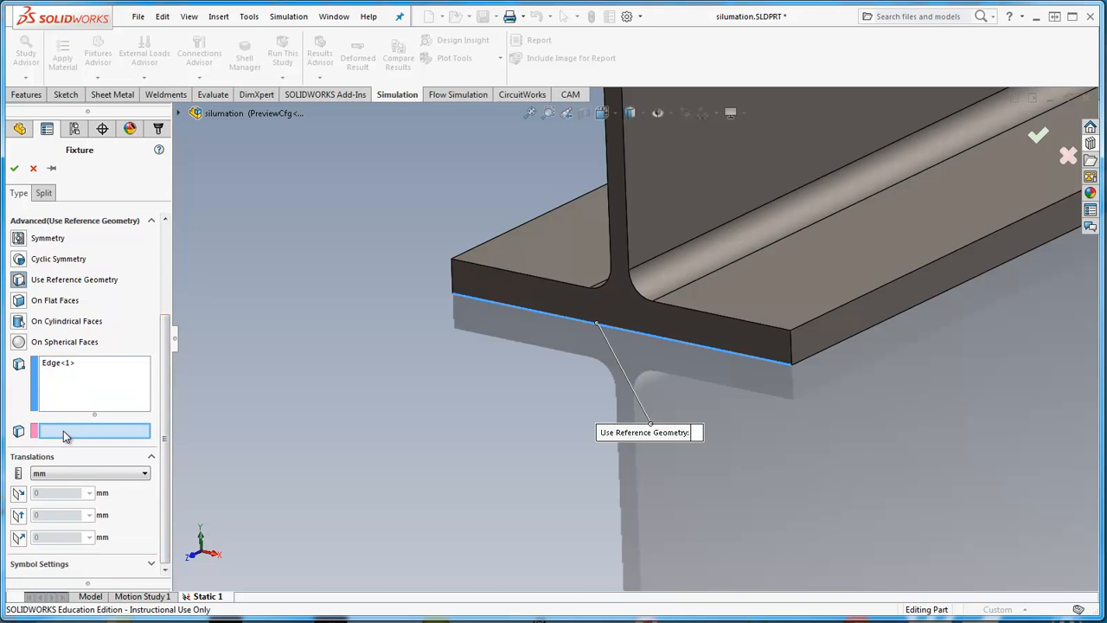
{"action": "left_click", "coordinate": [178, 114]}
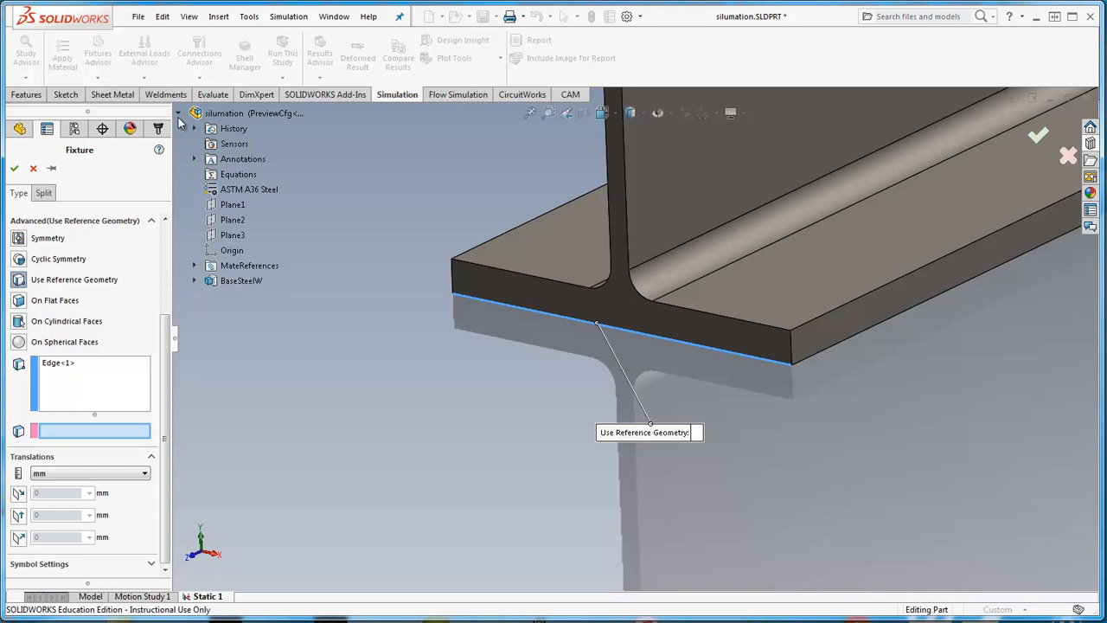
{"action": "left_click", "coordinate": [525, 296]}
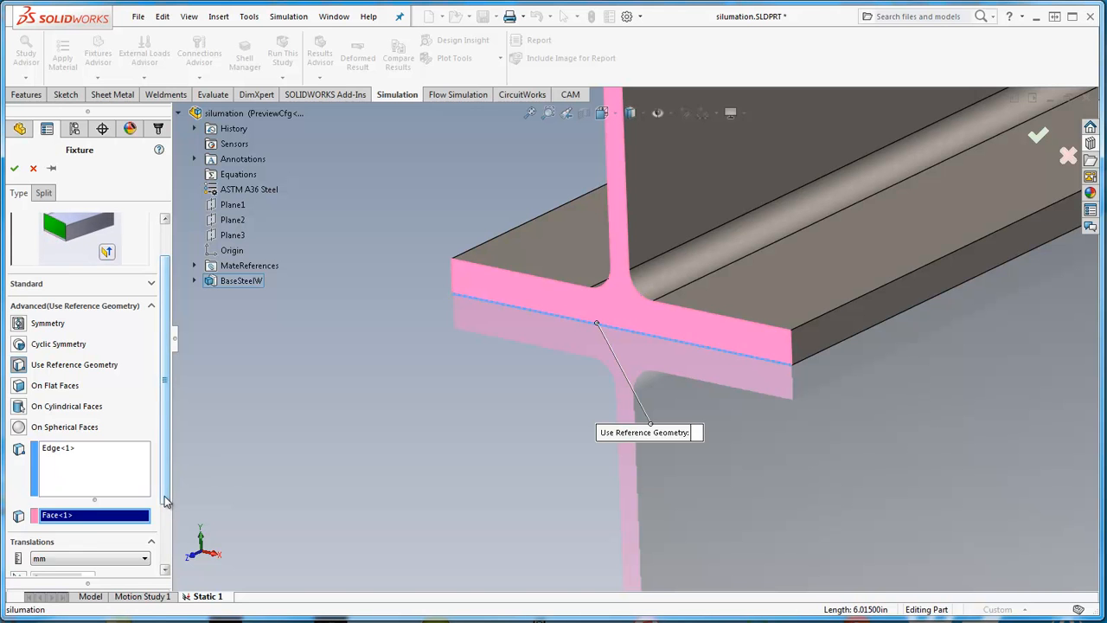
Set the fixture's translation unit to inches and restrain both in-plane directions and the normal direction at 0 in, completing the fixture
{"action": "scroll", "coordinate": [166, 503], "scroll_direction": "down", "scroll_amount": 2}
{"action": "left_click", "coordinate": [76, 491]}
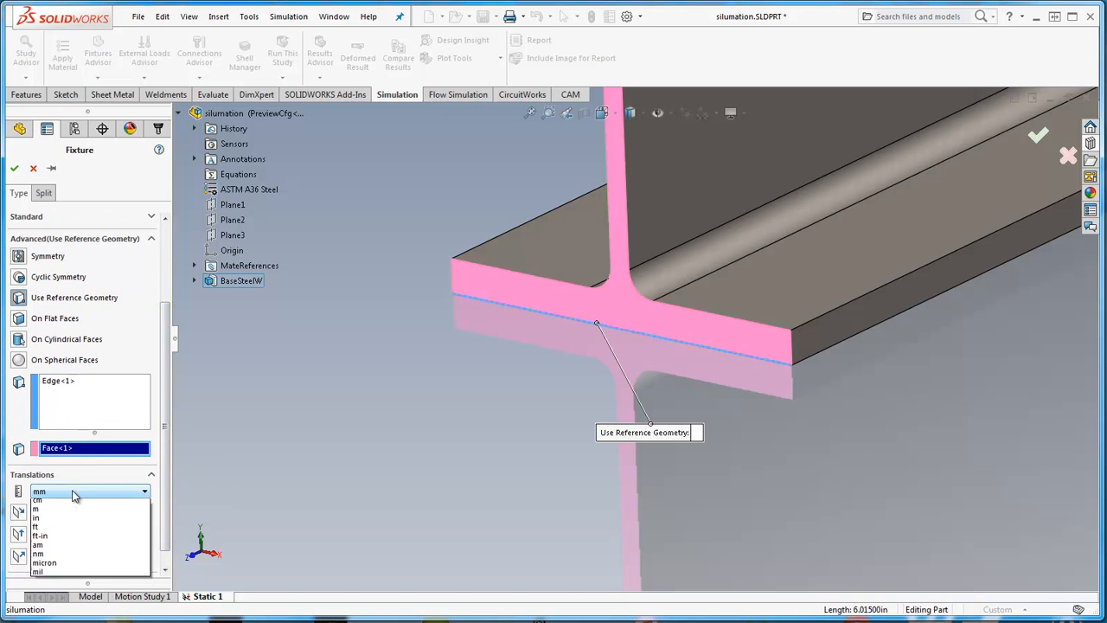
{"action": "left_click", "coordinate": [68, 522]}
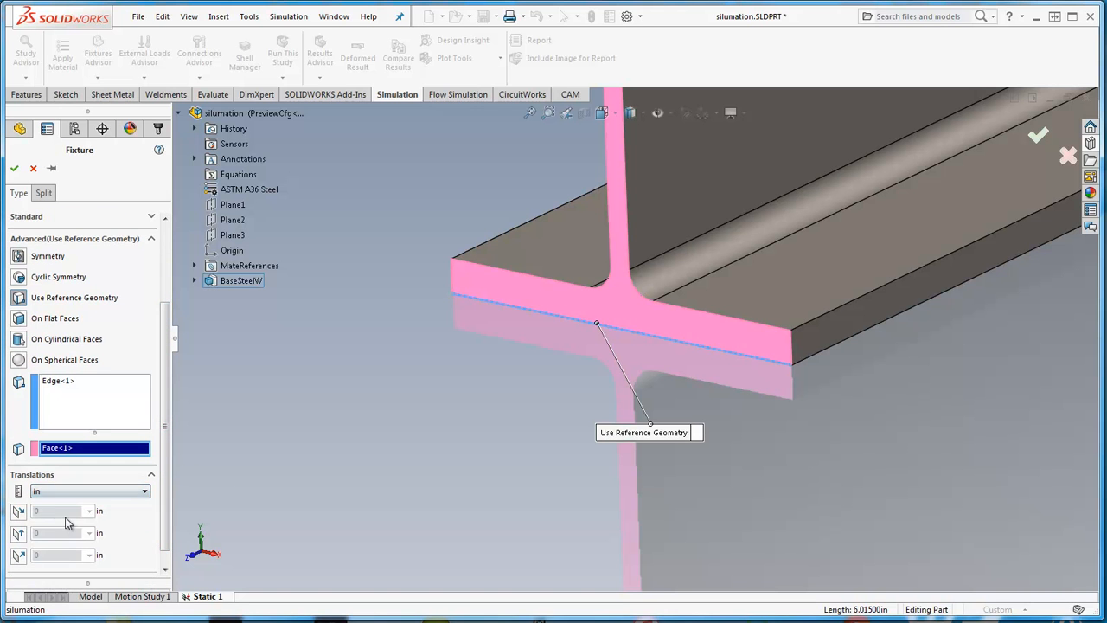
{"action": "left_click", "coordinate": [18, 511]}
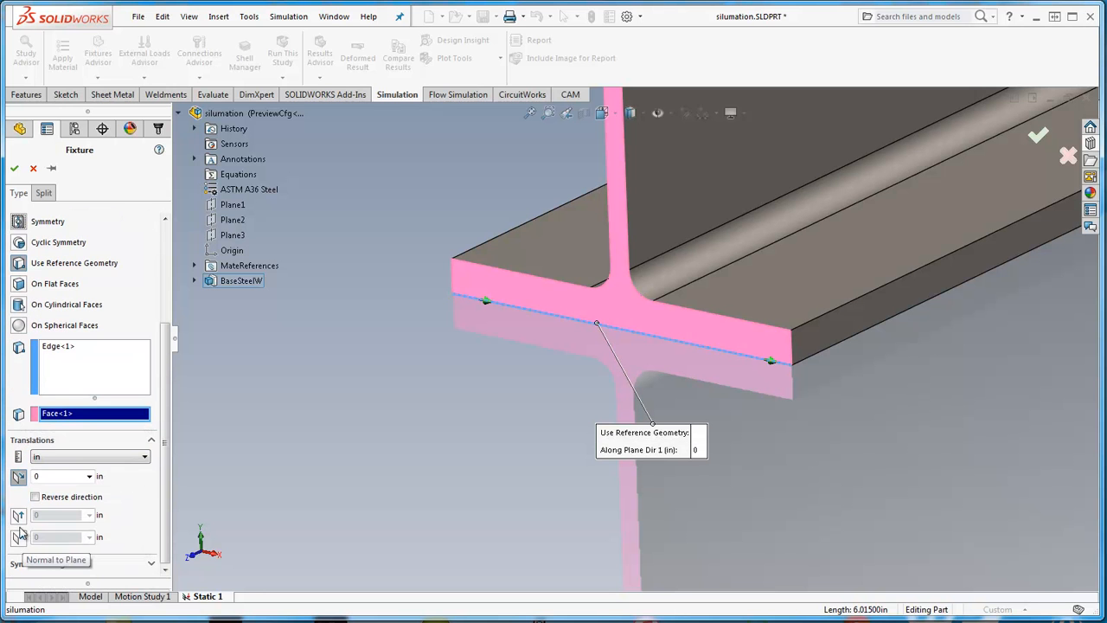
{"action": "left_click", "coordinate": [19, 516]}
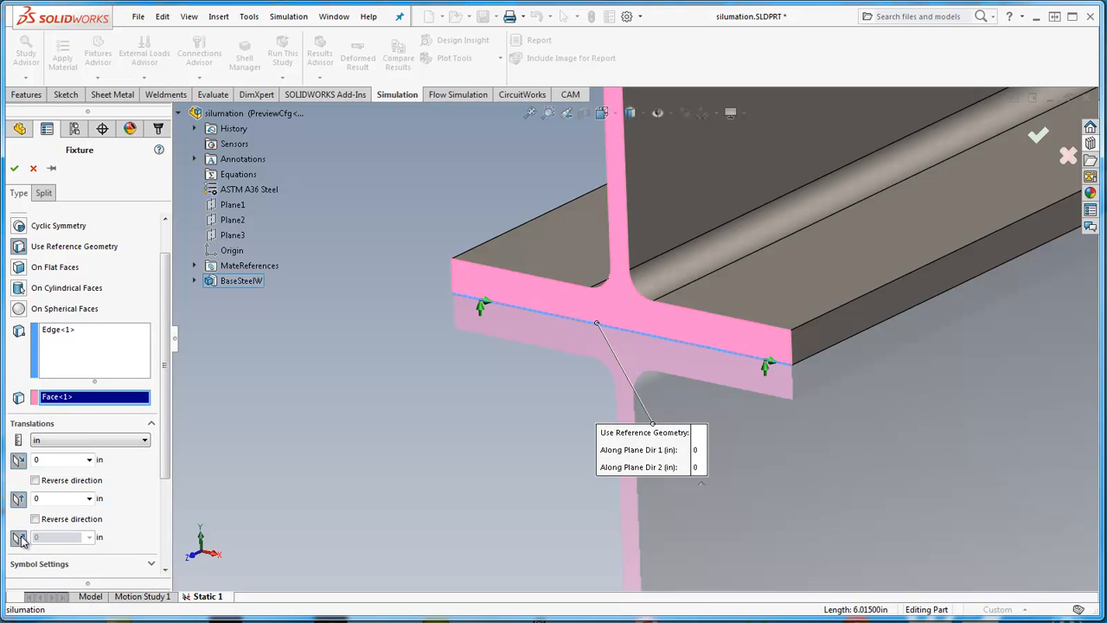
{"action": "left_click", "coordinate": [19, 537]}
{"action": "scroll", "coordinate": [488, 337], "scroll_direction": "down", "scroll_amount": 3}
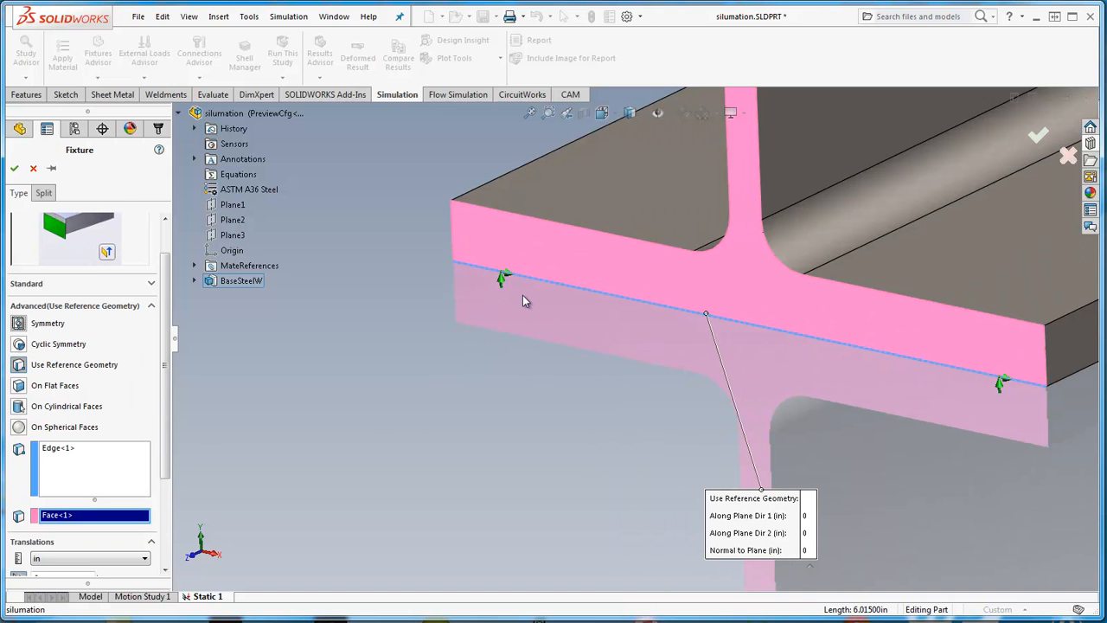
{"action": "left_click_drag", "start_coordinate": [167, 445], "coordinate": [171, 537]}
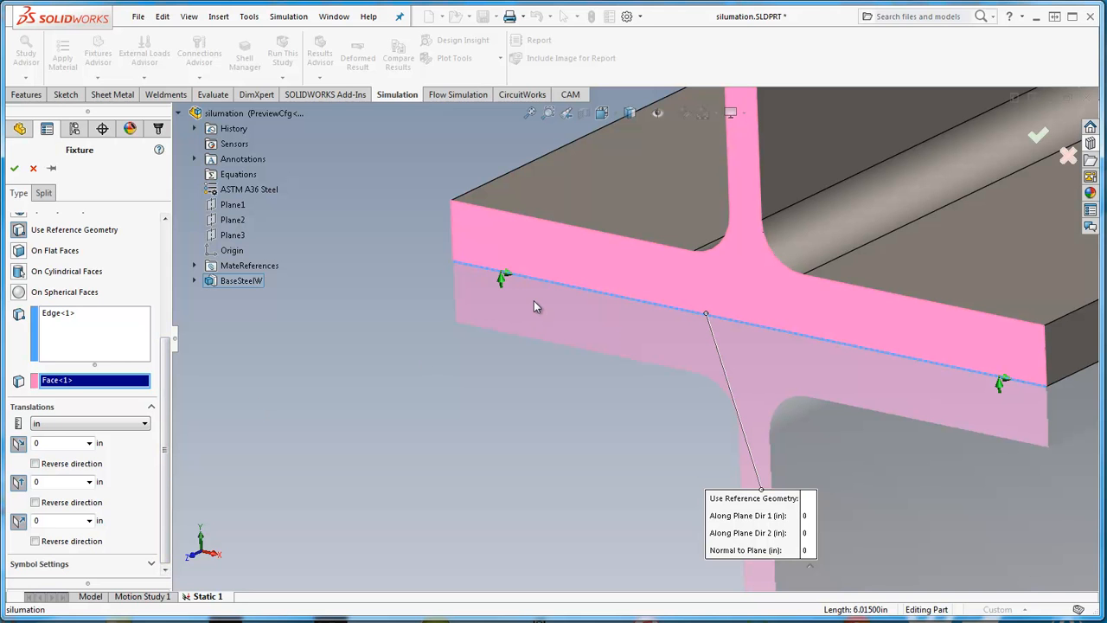
{"action": "left_click", "coordinate": [13, 169]}
Start a second Use Reference Geometry fixture on the bottom edge of the beam's opposite end
{"action": "scroll", "coordinate": [375, 362], "scroll_direction": "up", "scroll_amount": 8}
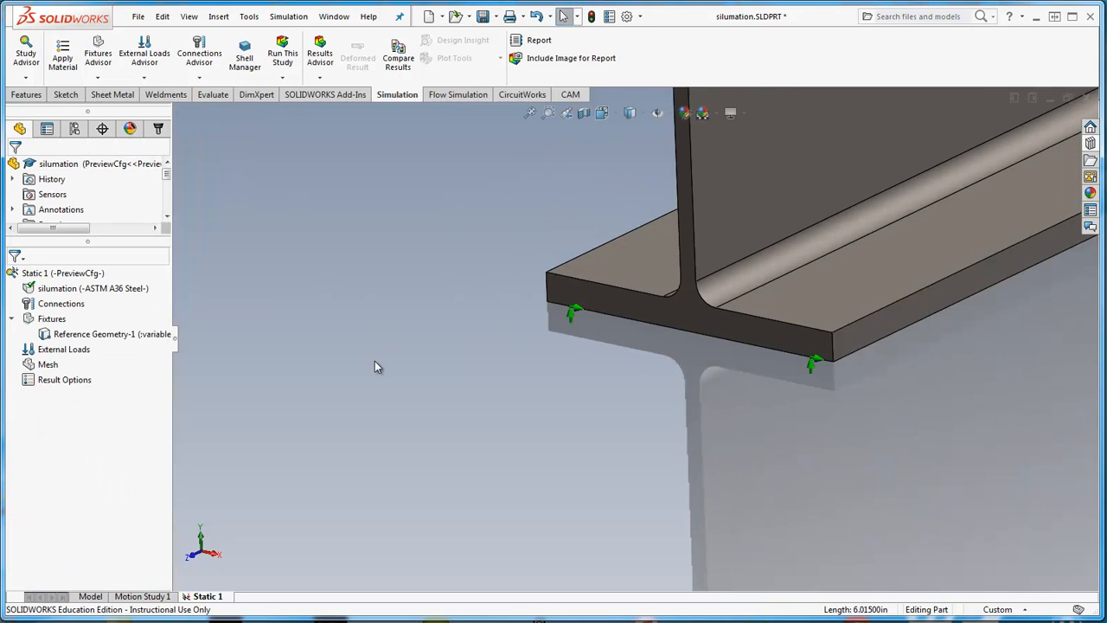
{"action": "scroll", "coordinate": [375, 360], "scroll_direction": "up", "scroll_amount": 7}
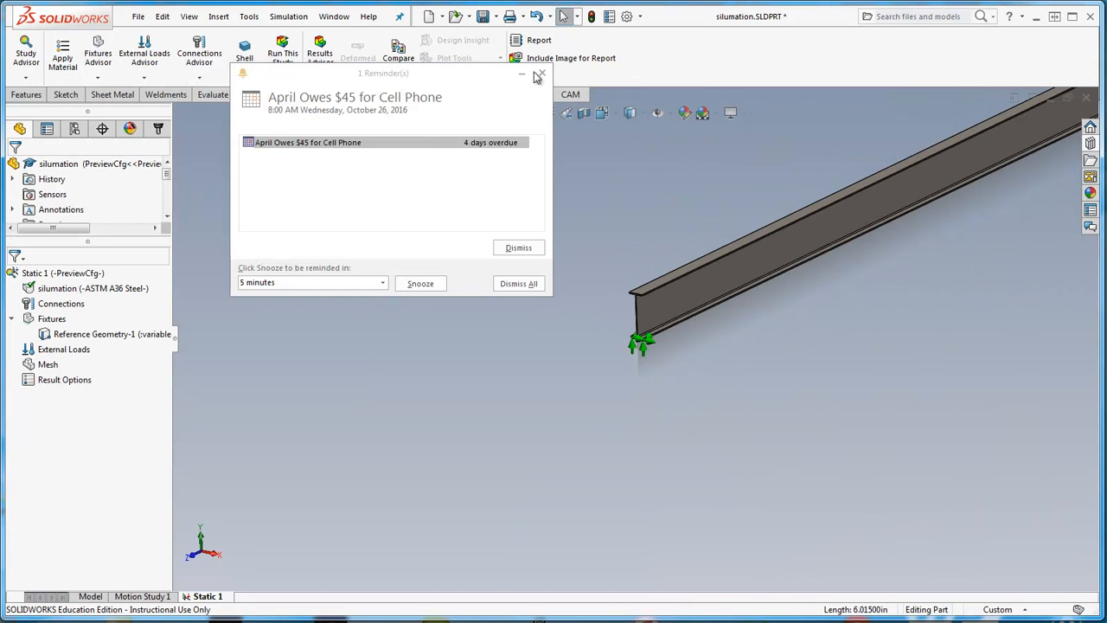
{"action": "left_click", "coordinate": [541, 74]}
{"action": "middle_click_drag", "start_coordinate": [828, 224], "coordinate": [558, 338]}
{"action": "scroll", "coordinate": [582, 338], "scroll_direction": "down", "scroll_amount": 8}
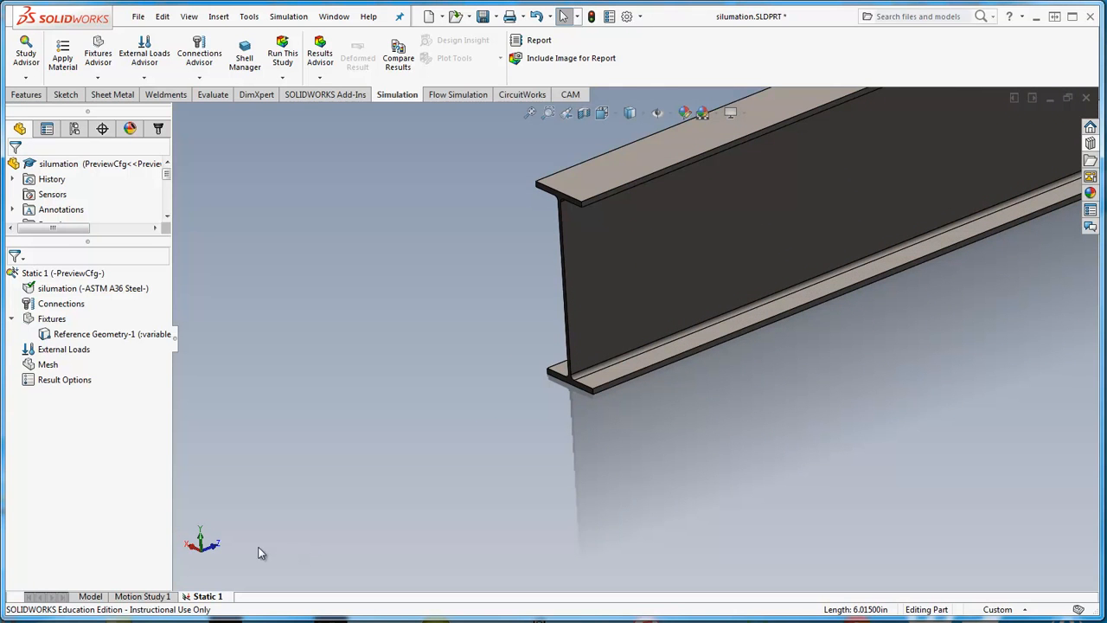
{"action": "scroll", "coordinate": [623, 385], "scroll_direction": "down", "scroll_amount": 4}
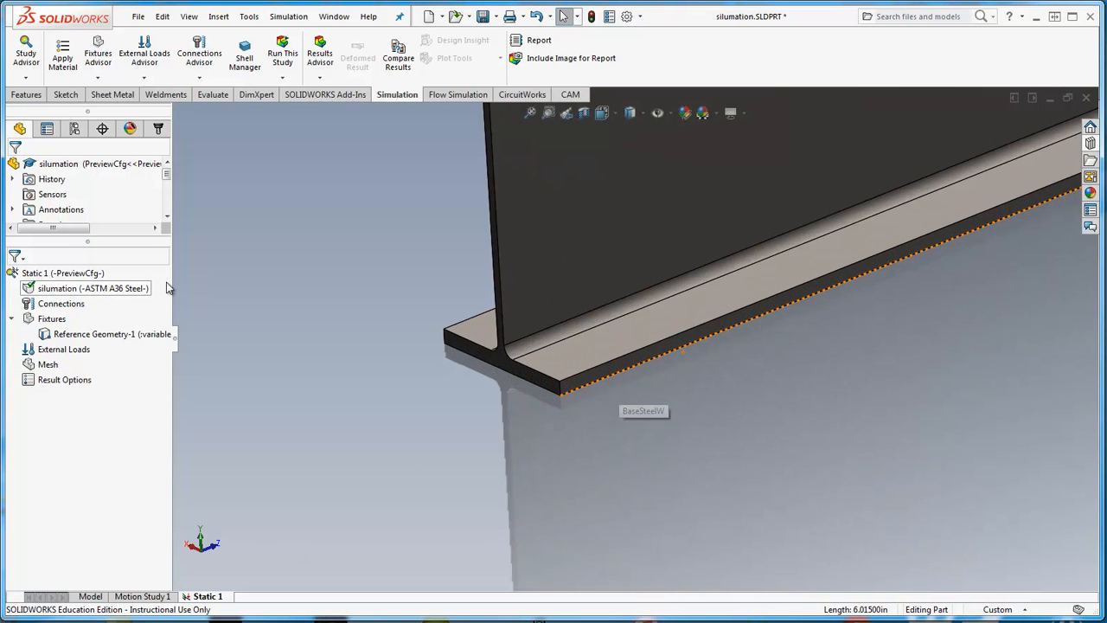
{"action": "left_click", "coordinate": [97, 78]}
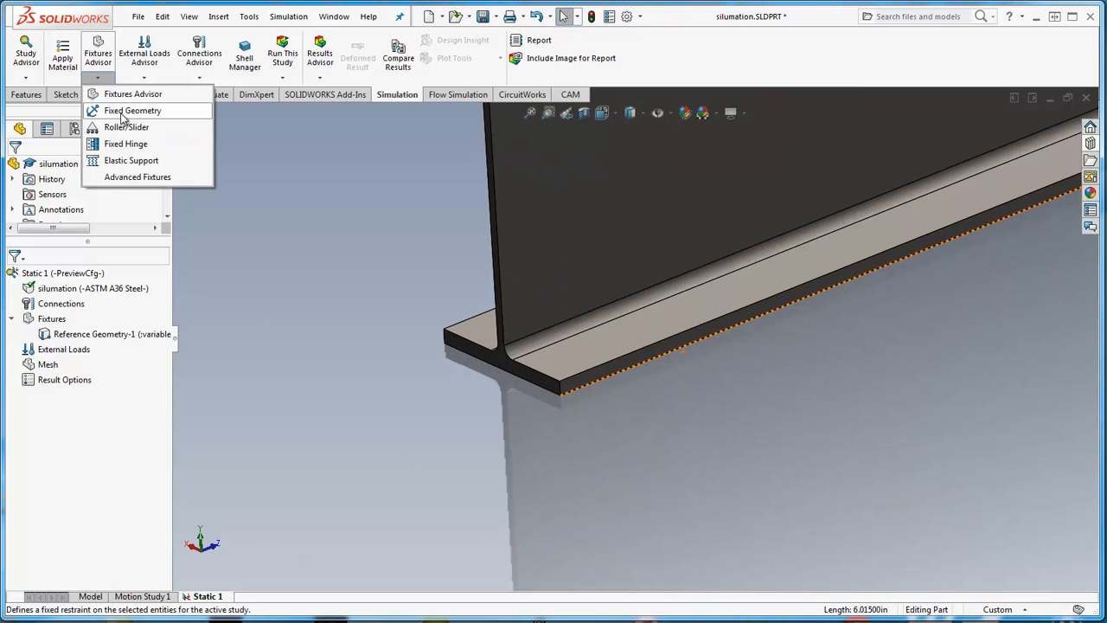
{"action": "left_click", "coordinate": [114, 110]}
{"action": "left_click", "coordinate": [448, 351]}
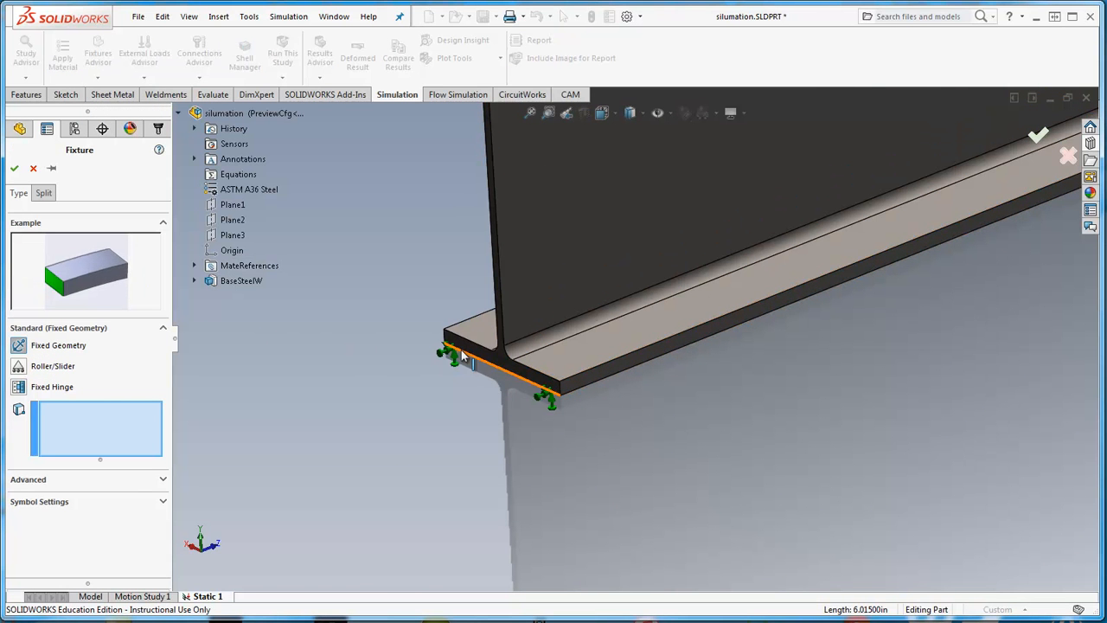
{"action": "left_click", "coordinate": [164, 482]}
Reference the second fixture to that end's face and set its translation unit to inches
{"action": "scroll", "coordinate": [165, 490], "scroll_direction": "down", "scroll_amount": 3}
{"action": "left_click", "coordinate": [99, 432]}
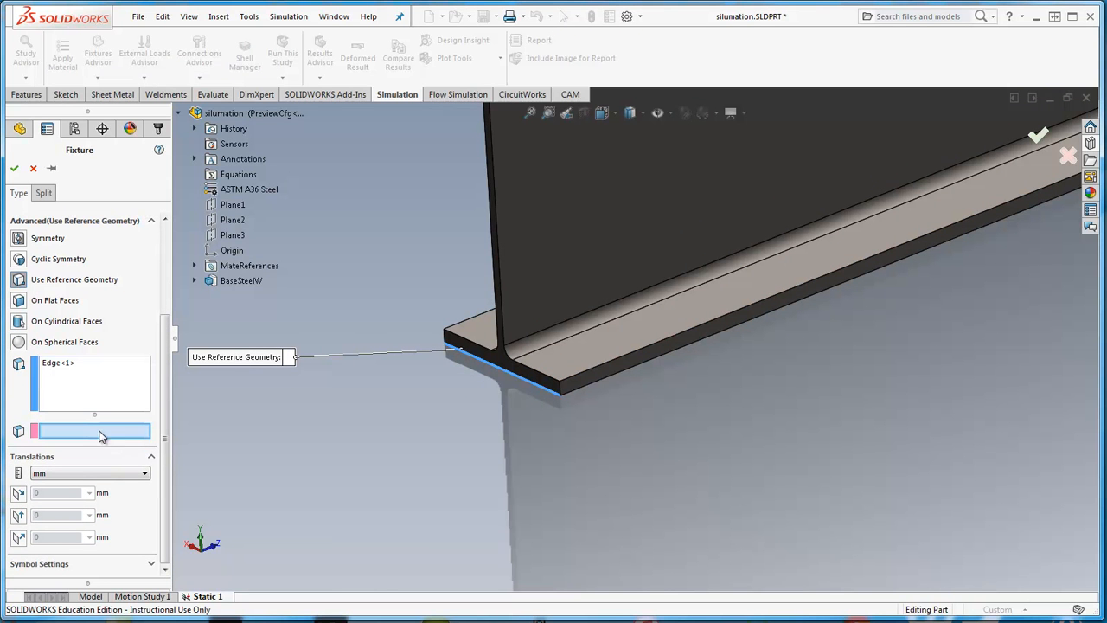
{"action": "left_click", "coordinate": [492, 358]}
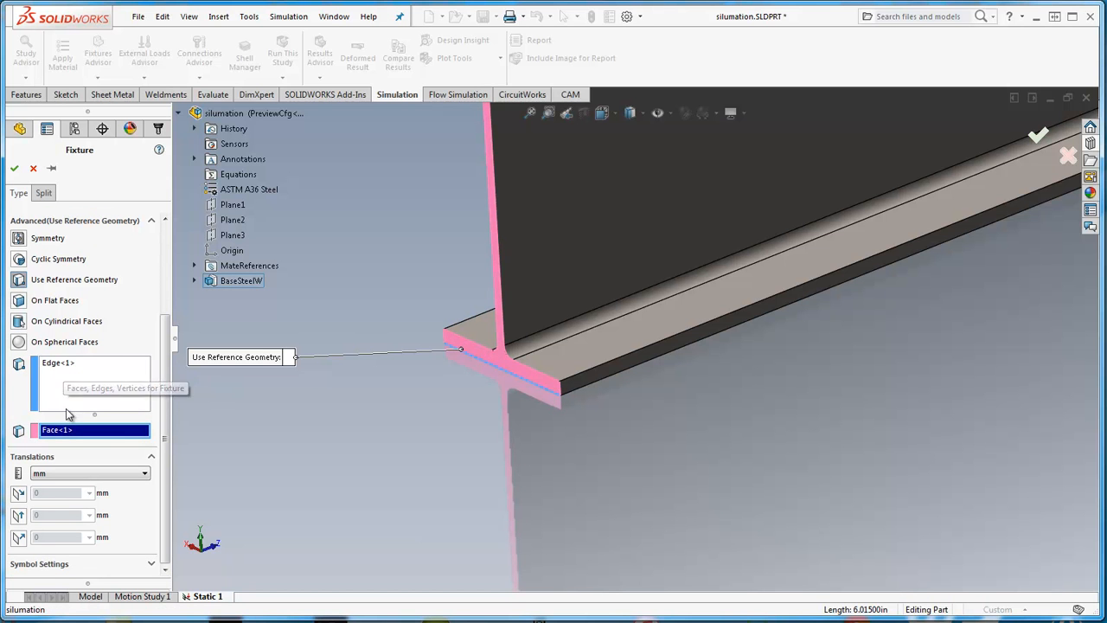
{"action": "left_click", "coordinate": [73, 474]}
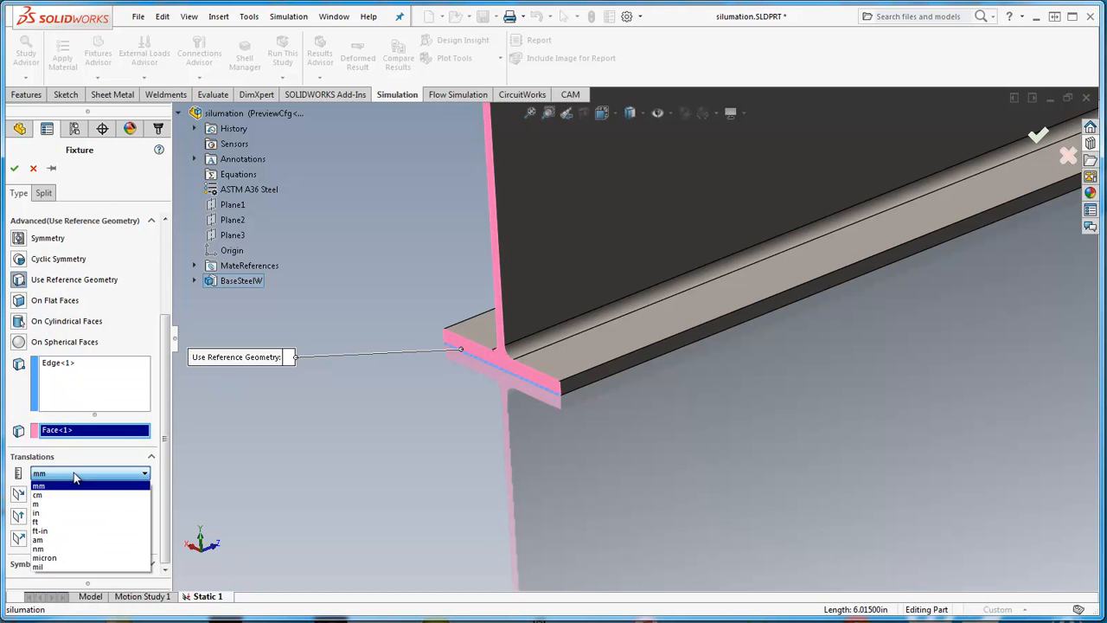
{"action": "left_click", "coordinate": [64, 513]}
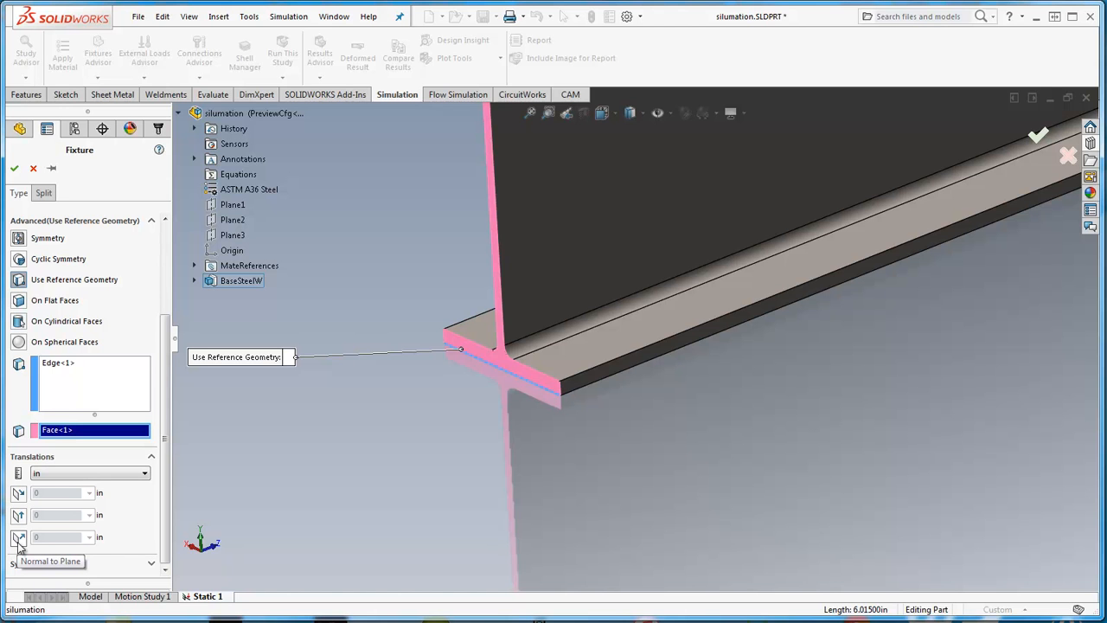
Restrain the second fixture along both in-plane directions at 0 in, leaving the normal direction free, and complete the fixture
{"action": "left_click", "coordinate": [18, 515]}
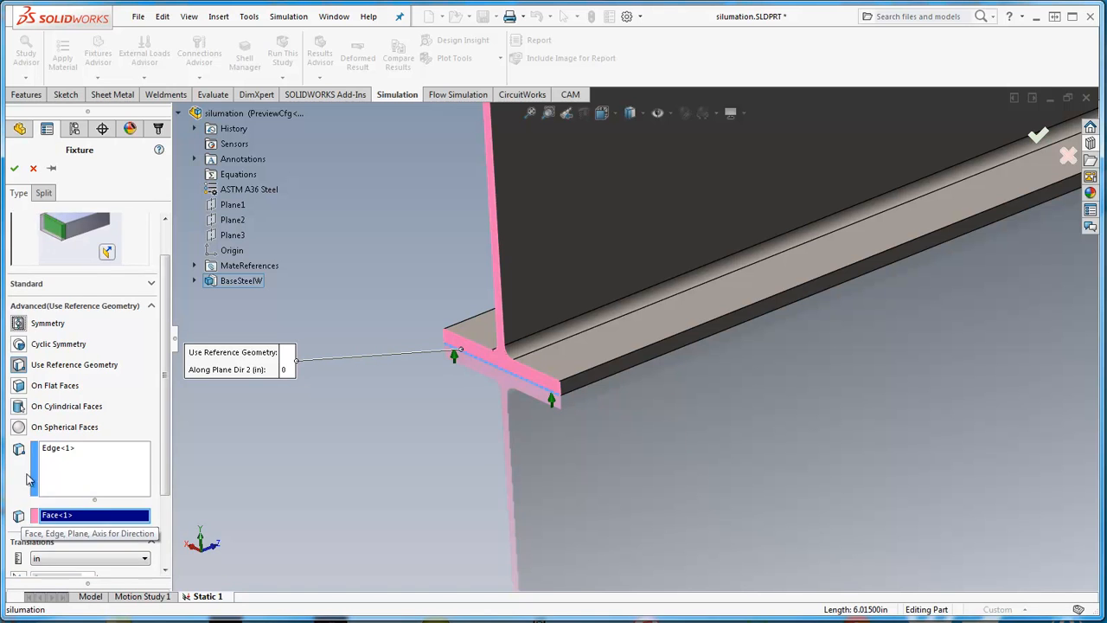
{"action": "left_click", "coordinate": [18, 480]}
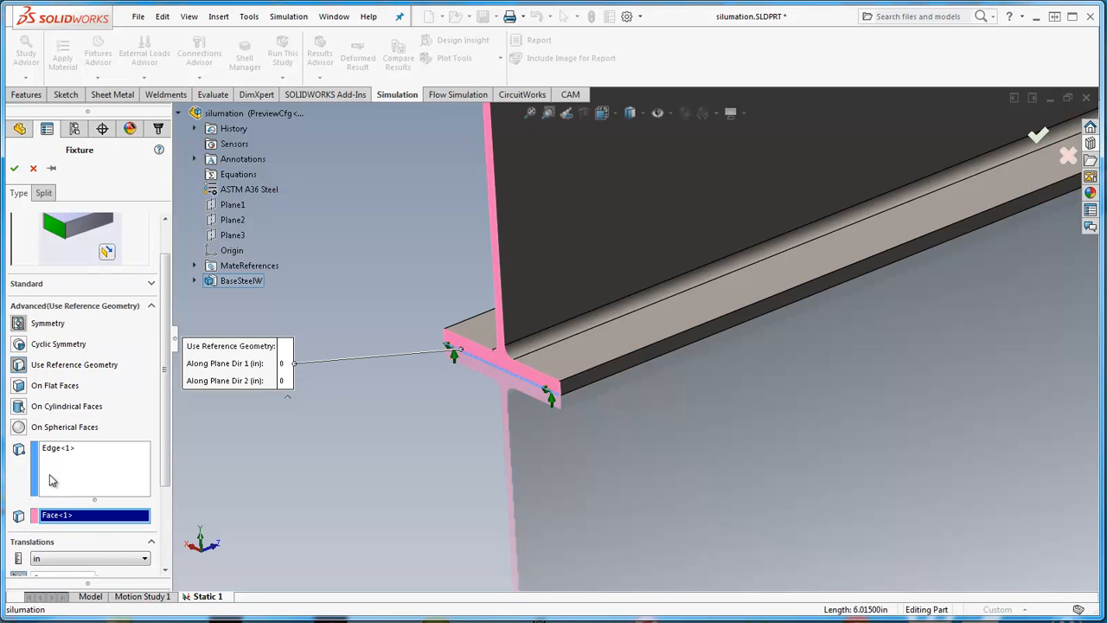
{"action": "scroll", "coordinate": [490, 368], "scroll_direction": "down", "scroll_amount": 3}
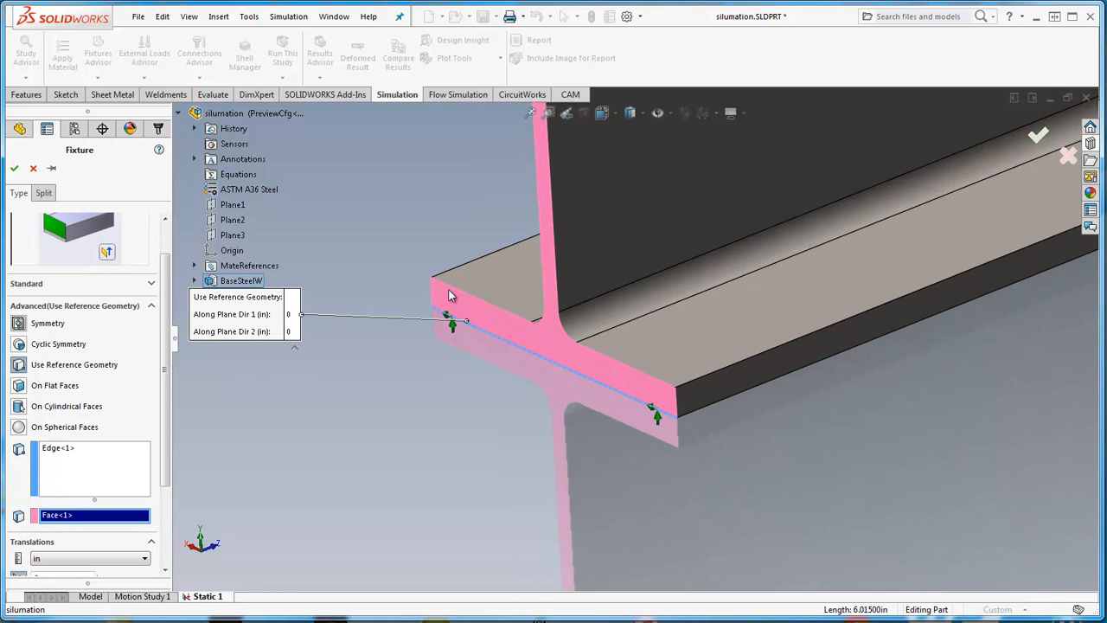
{"action": "left_click", "coordinate": [14, 168]}
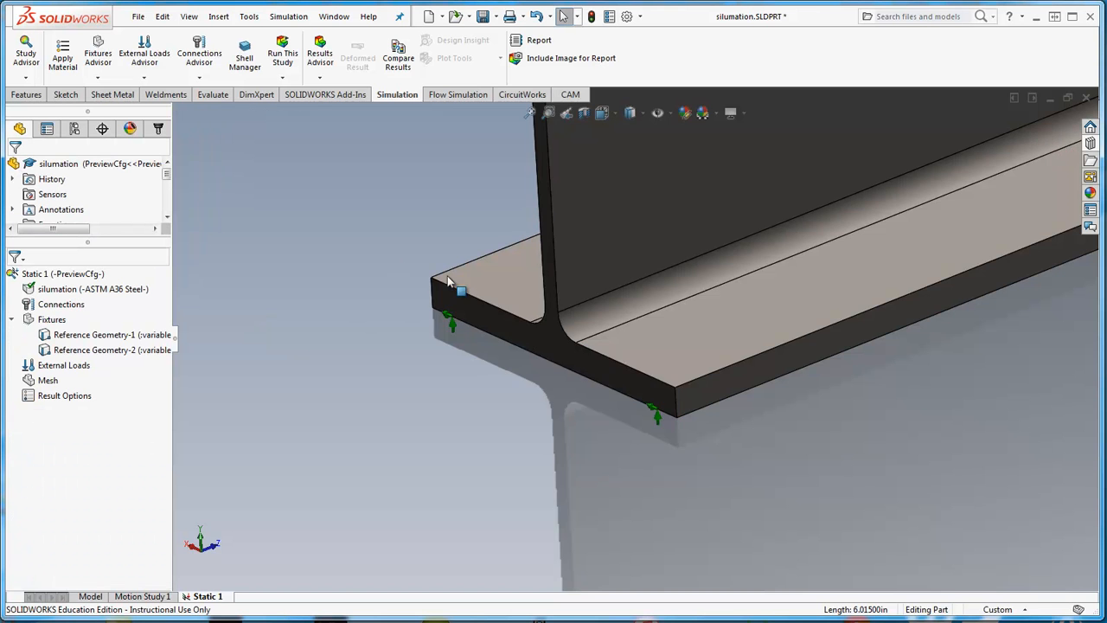
Show the entire beam in the isometric view to check the fixtures at both ends
{"action": "scroll", "coordinate": [445, 298], "scroll_direction": "up", "scroll_amount": 3}
{"action": "scroll", "coordinate": [446, 294], "scroll_direction": "up", "scroll_amount": 6}
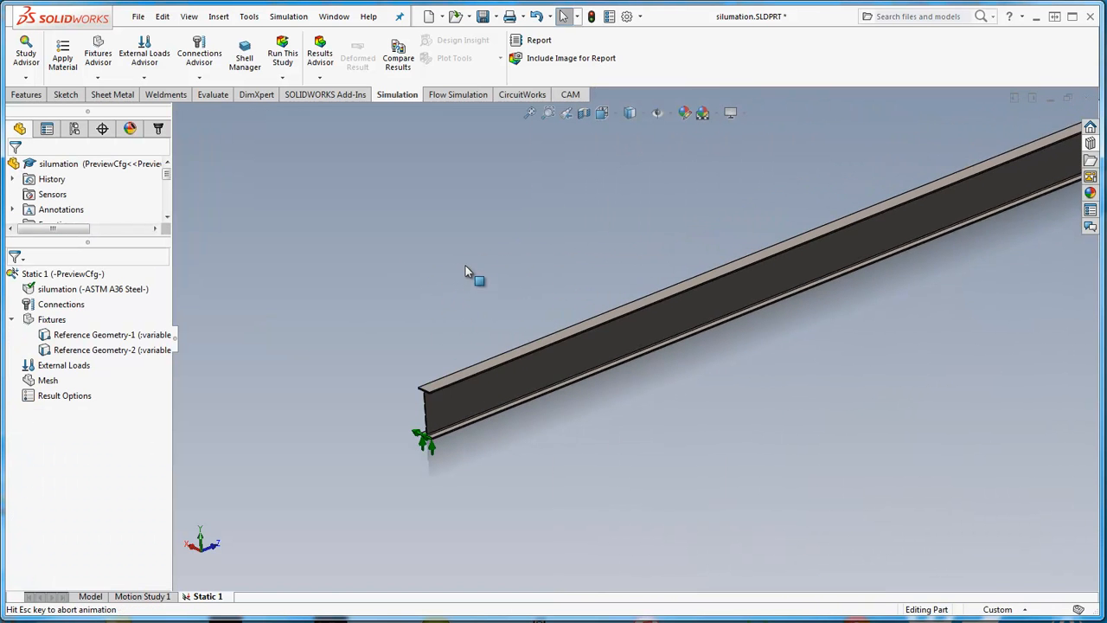
{"action": "key", "text": "space"}
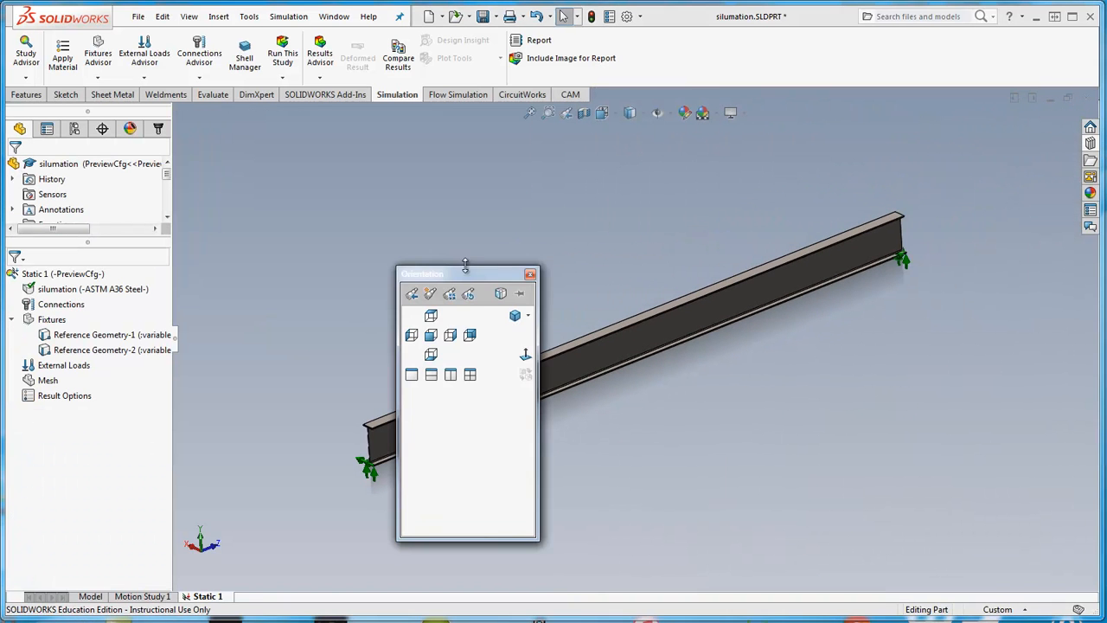
{"action": "left_click", "coordinate": [521, 311]}
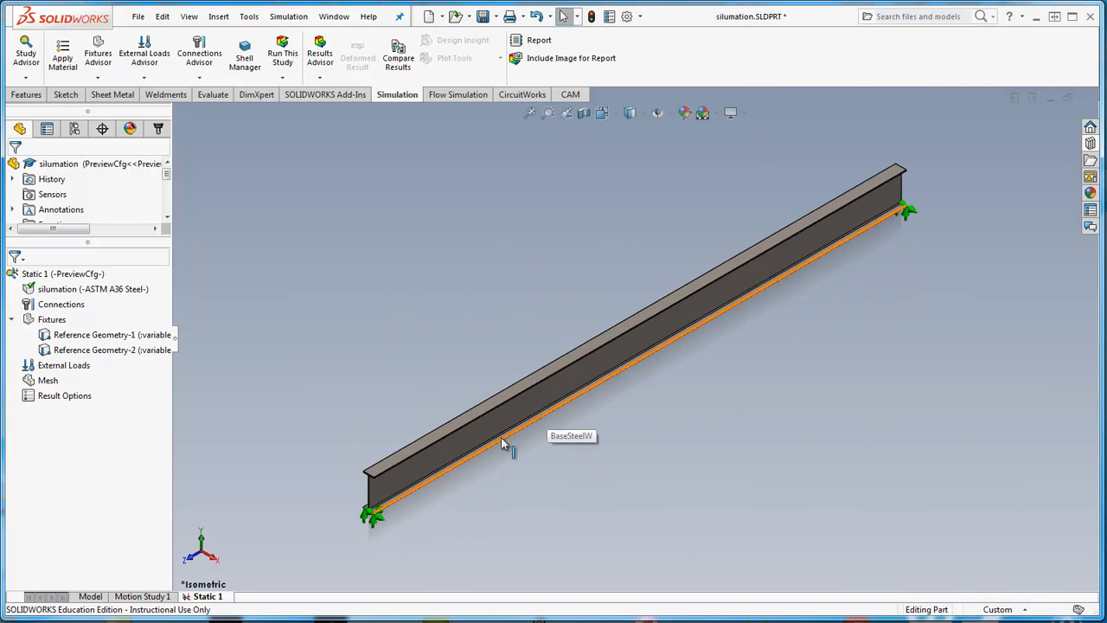
{"action": "scroll", "coordinate": [415, 501], "scroll_direction": "down", "scroll_amount": 5}
{"action": "scroll", "coordinate": [415, 497], "scroll_direction": "down", "scroll_amount": 2}
{"action": "scroll", "coordinate": [416, 425], "scroll_direction": "up", "scroll_amount": 6}
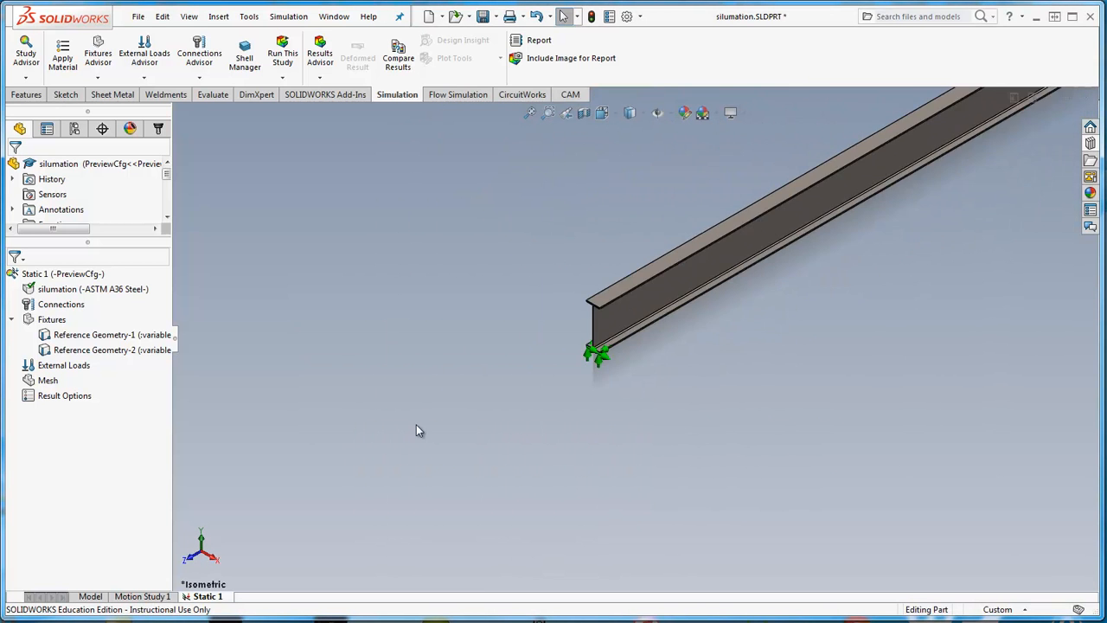
{"action": "key", "text": "f"}
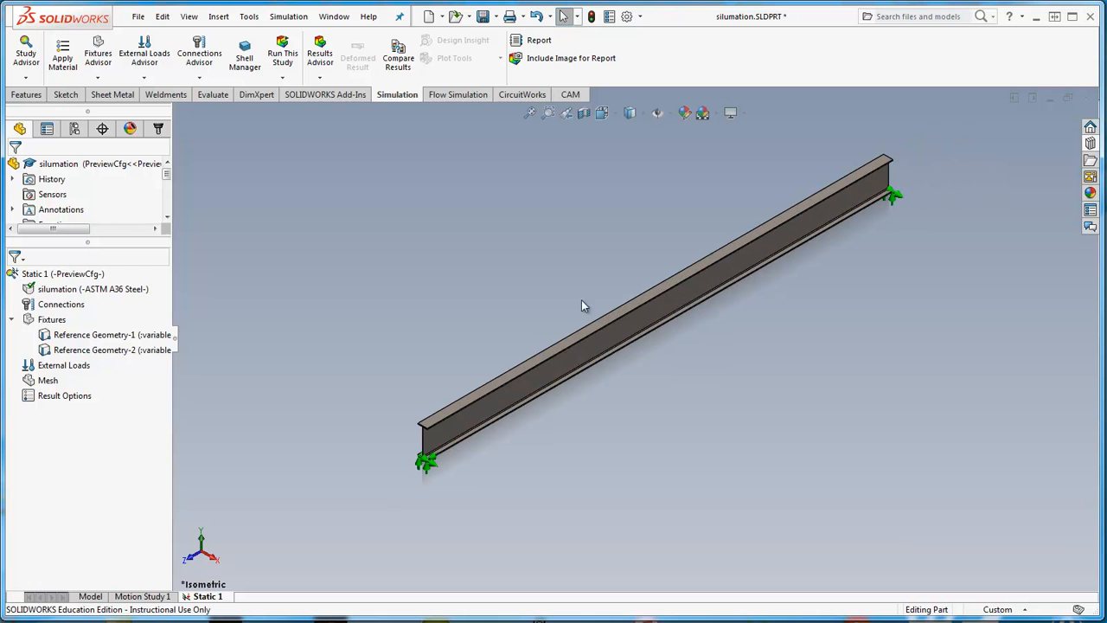
{"action": "left_click", "coordinate": [135, 81]}
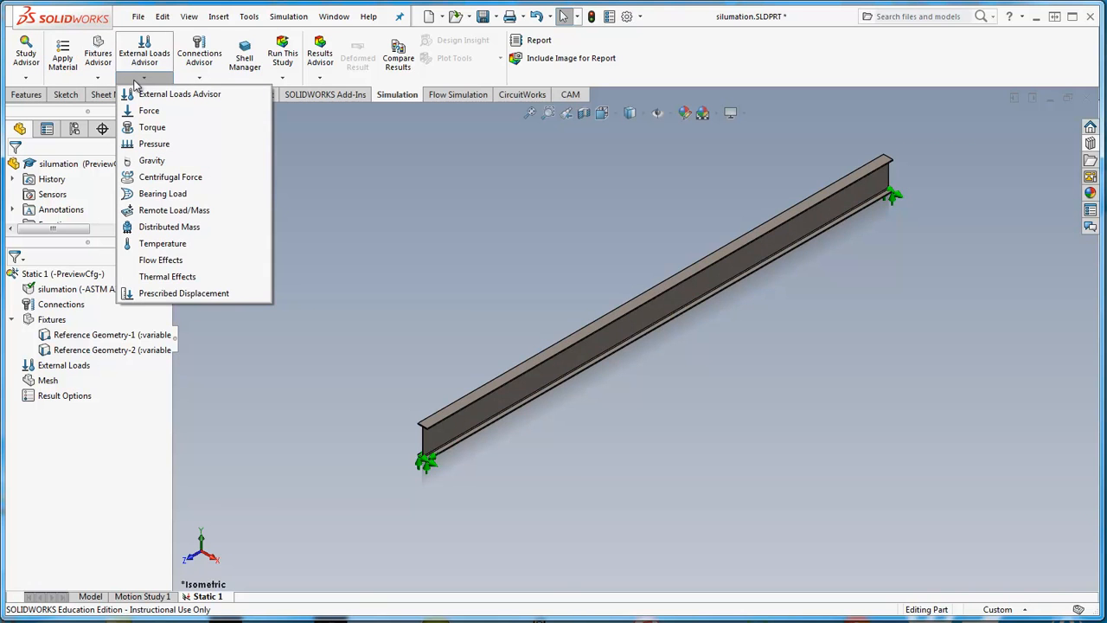
{"action": "left_click", "coordinate": [456, 223]}
{"action": "middle_click_drag", "start_coordinate": [624, 327], "coordinate": [651, 300]}
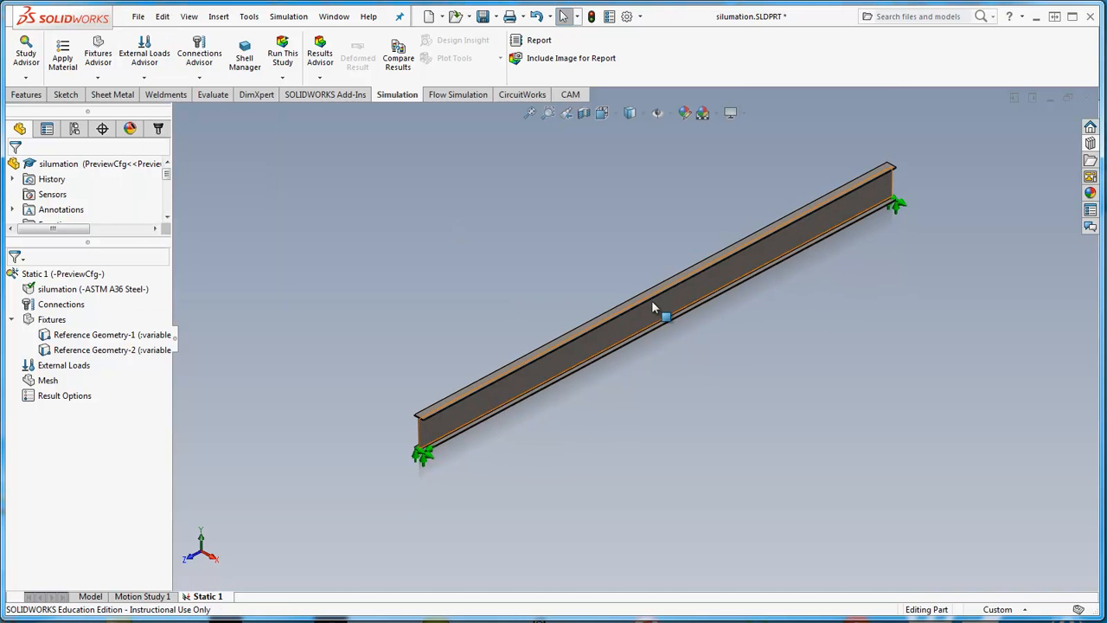
{"action": "scroll", "coordinate": [652, 300], "scroll_direction": "down", "scroll_amount": 3}
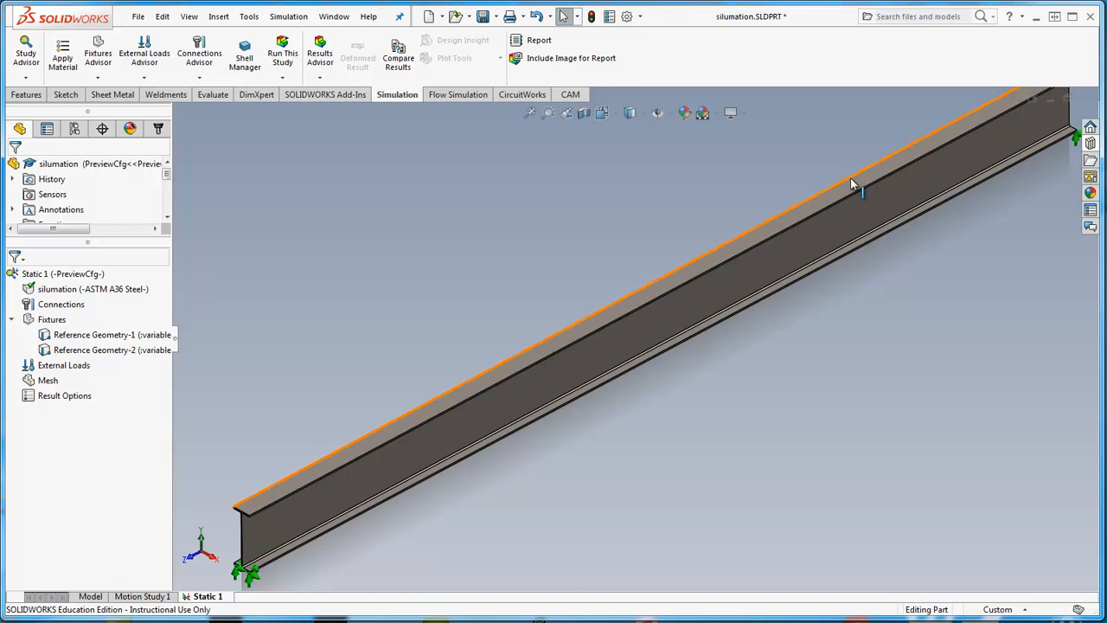
{"action": "scroll", "coordinate": [858, 185], "scroll_direction": "up", "scroll_amount": 2}
{"action": "scroll", "coordinate": [858, 185], "scroll_direction": "up", "scroll_amount": 1}
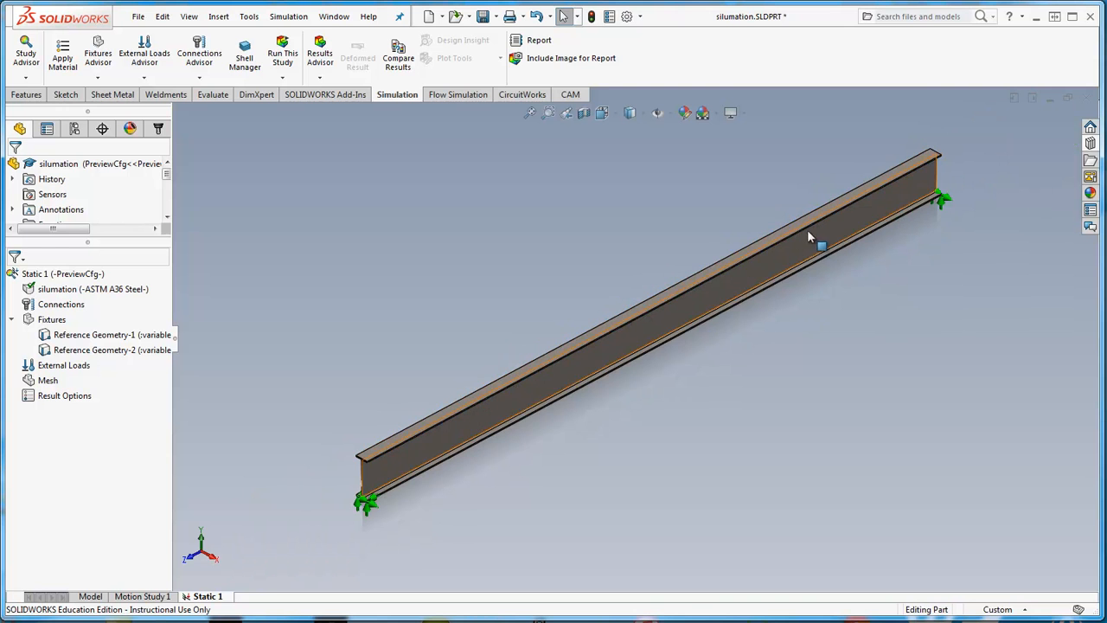
{"action": "middle_click_drag", "start_coordinate": [487, 401], "coordinate": [470, 349]}
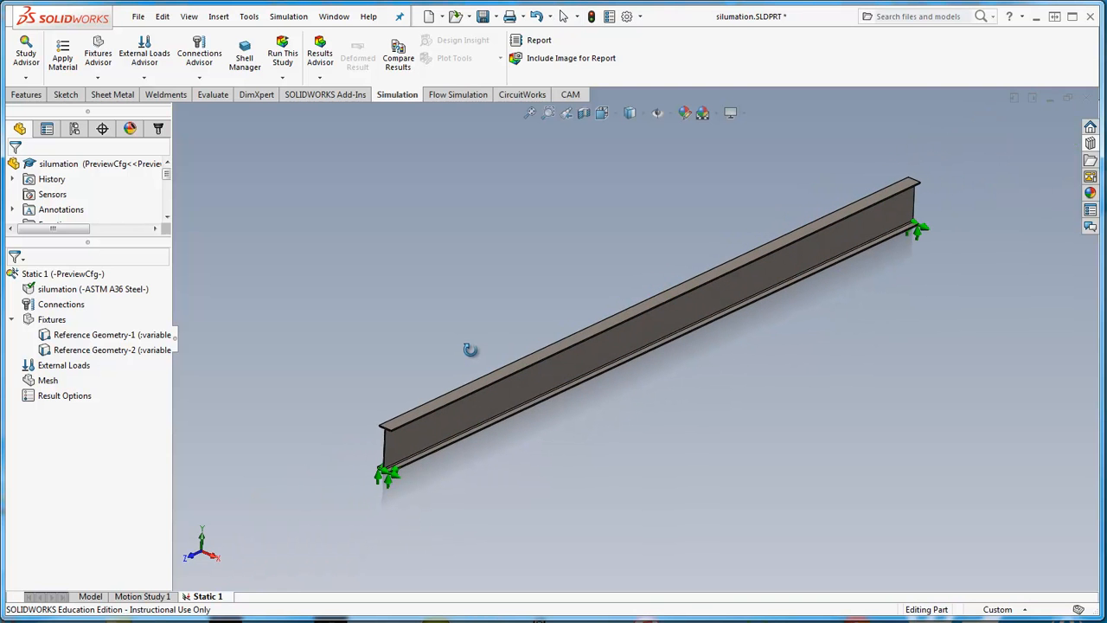
Return from the static study to the part model and start a sketch on the upper face of the beam's top flange
{"action": "left_click", "coordinate": [87, 596]}
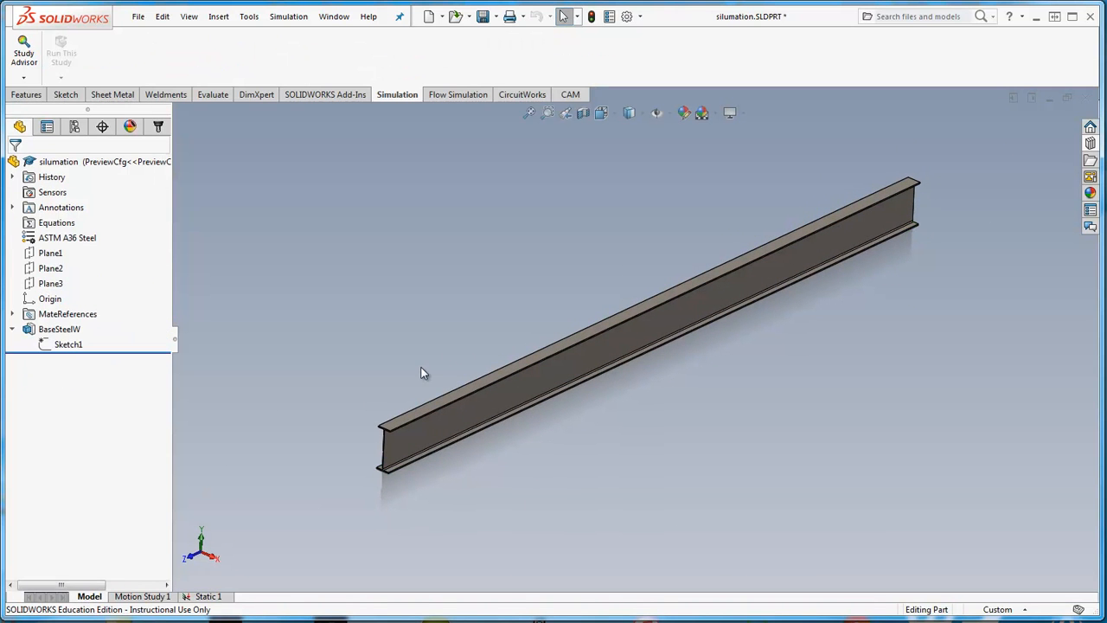
{"action": "left_click", "coordinate": [75, 95]}
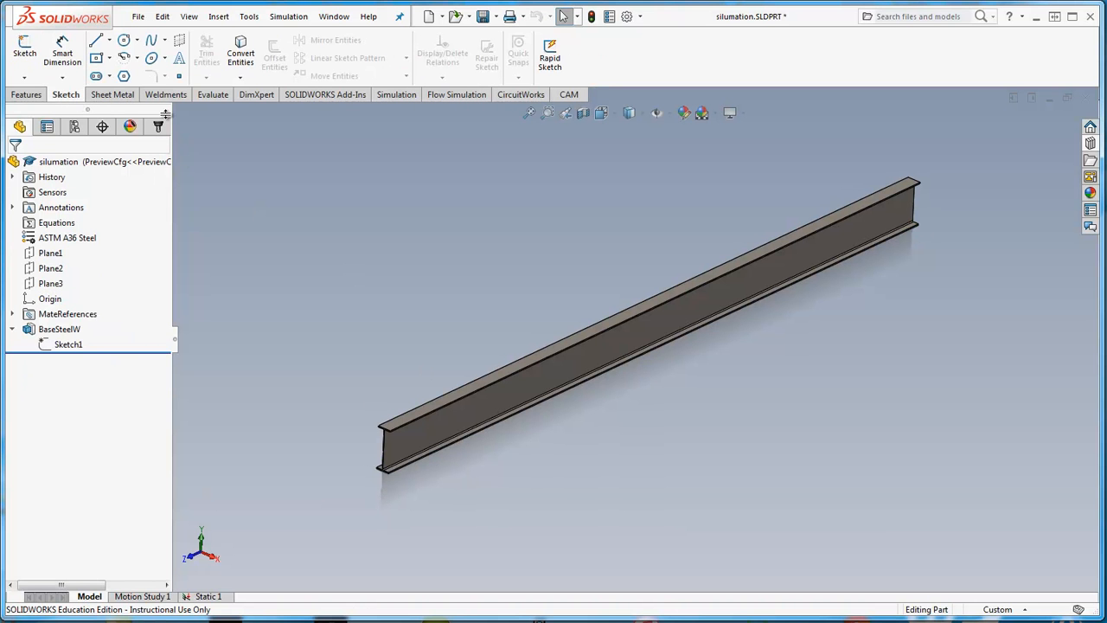
{"action": "left_click", "coordinate": [24, 48]}
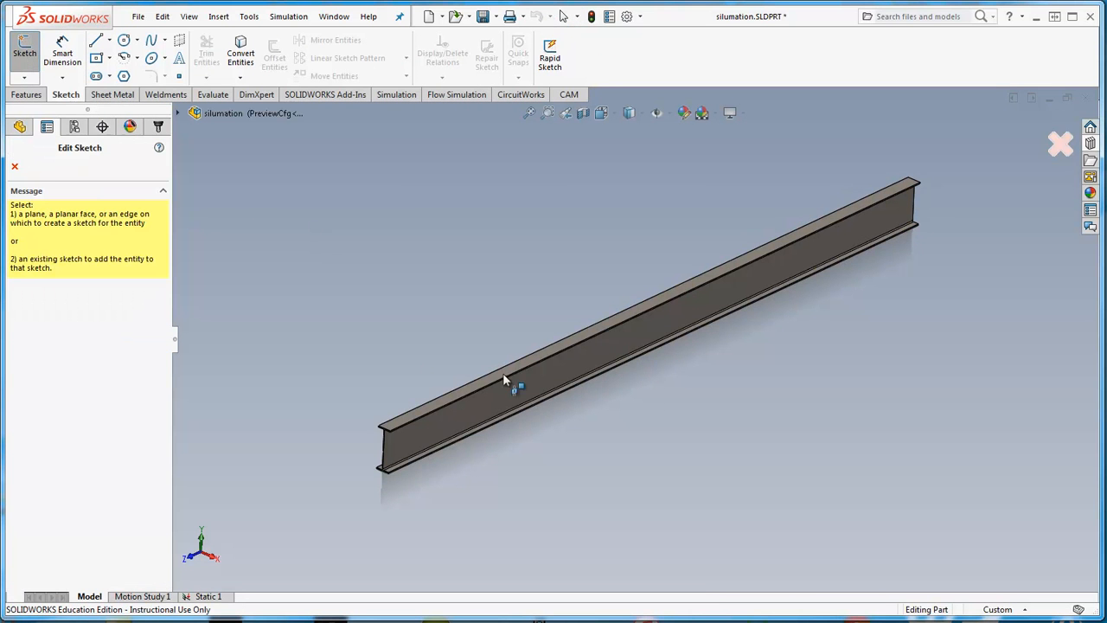
{"action": "scroll", "coordinate": [506, 422], "scroll_direction": "down", "scroll_amount": 4}
{"action": "left_click", "coordinate": [456, 336]}
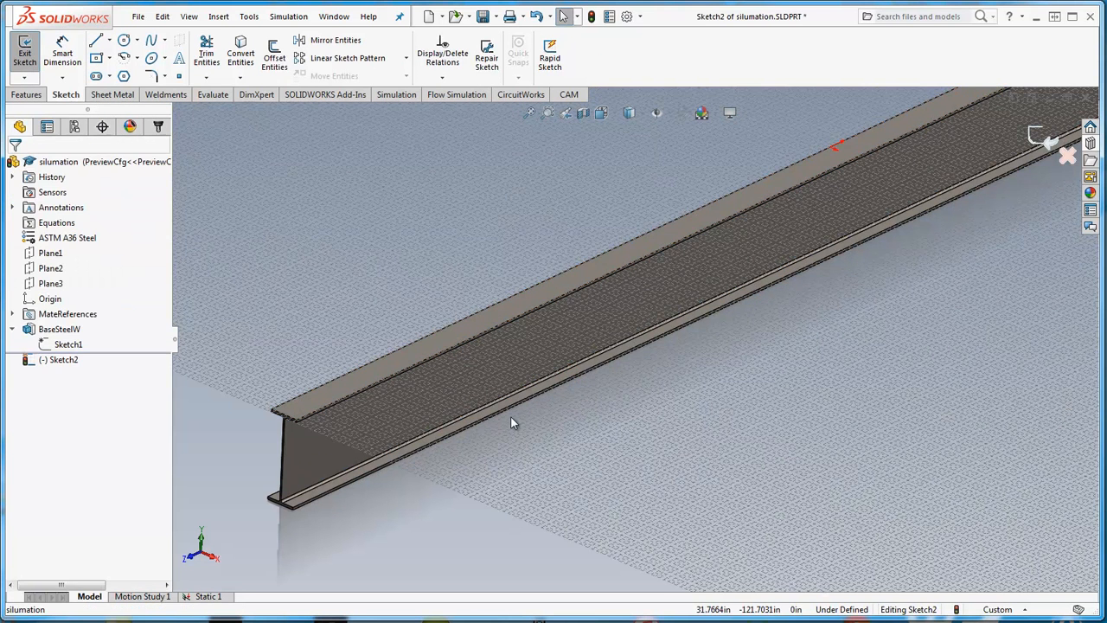
Sketch a center rectangle across the top flange, about 2.87 in long in the beam's lengthwise direction
{"action": "scroll", "coordinate": [510, 386], "scroll_direction": "up", "scroll_amount": 3}
{"action": "mouse_move", "coordinate": [509, 386]}
{"action": "middle_mouse_down"}
{"action": "mouse_move", "coordinate": [524, 359]}
{"action": "mouse_move", "coordinate": [502, 384]}
{"action": "middle_mouse_up"}
{"action": "scroll", "coordinate": [525, 375], "scroll_direction": "down", "scroll_amount": 5}
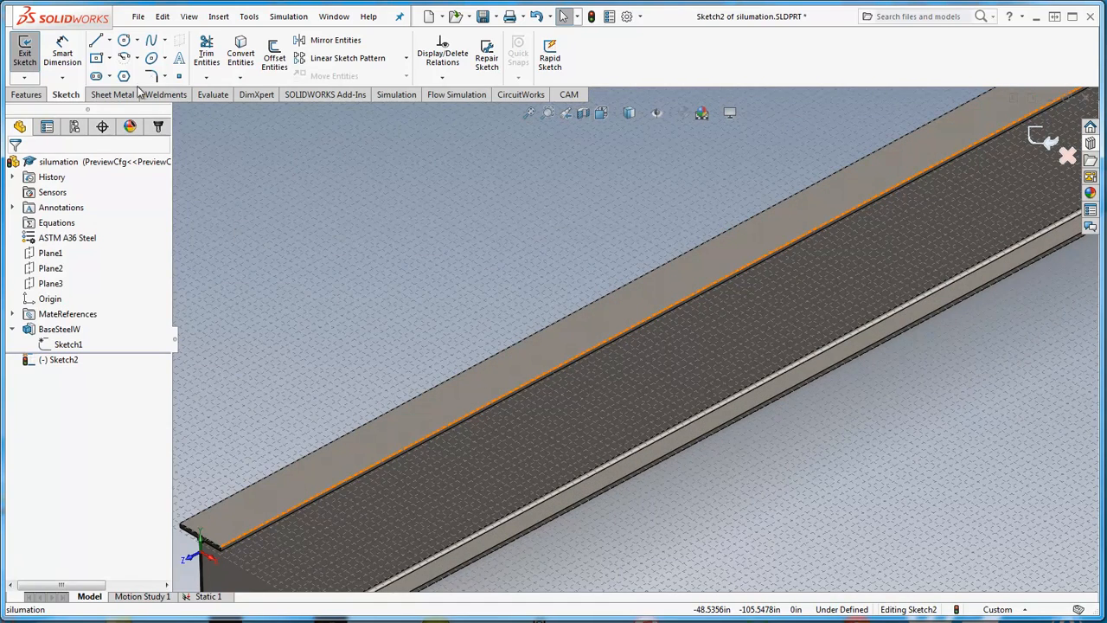
{"action": "left_click", "coordinate": [96, 58]}
{"action": "left_click", "coordinate": [515, 363]}
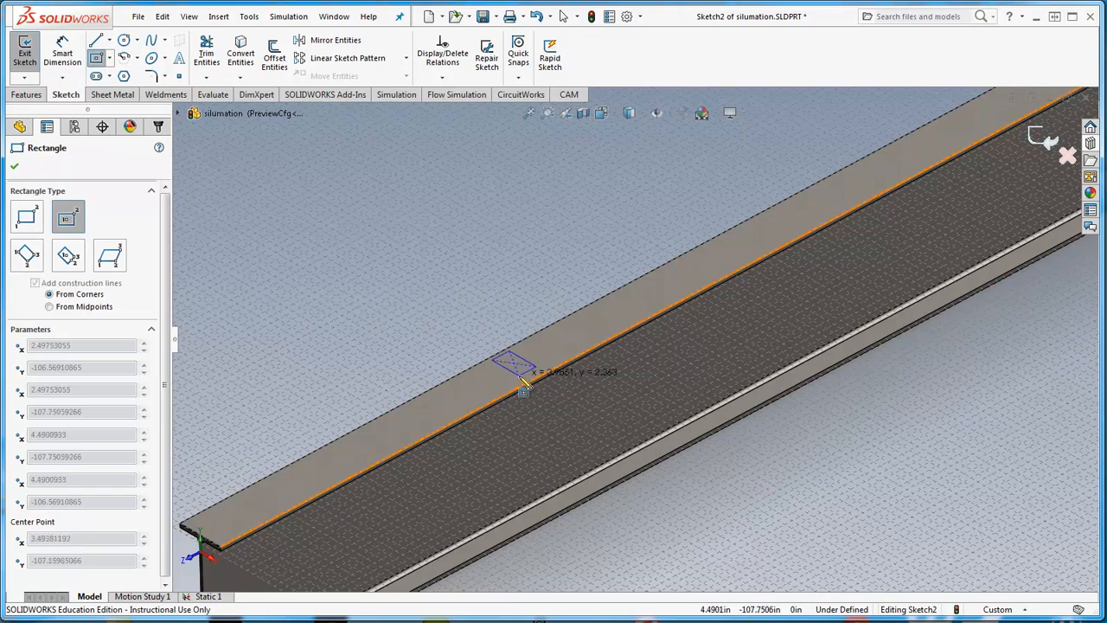
{"action": "left_click", "coordinate": [541, 366]}
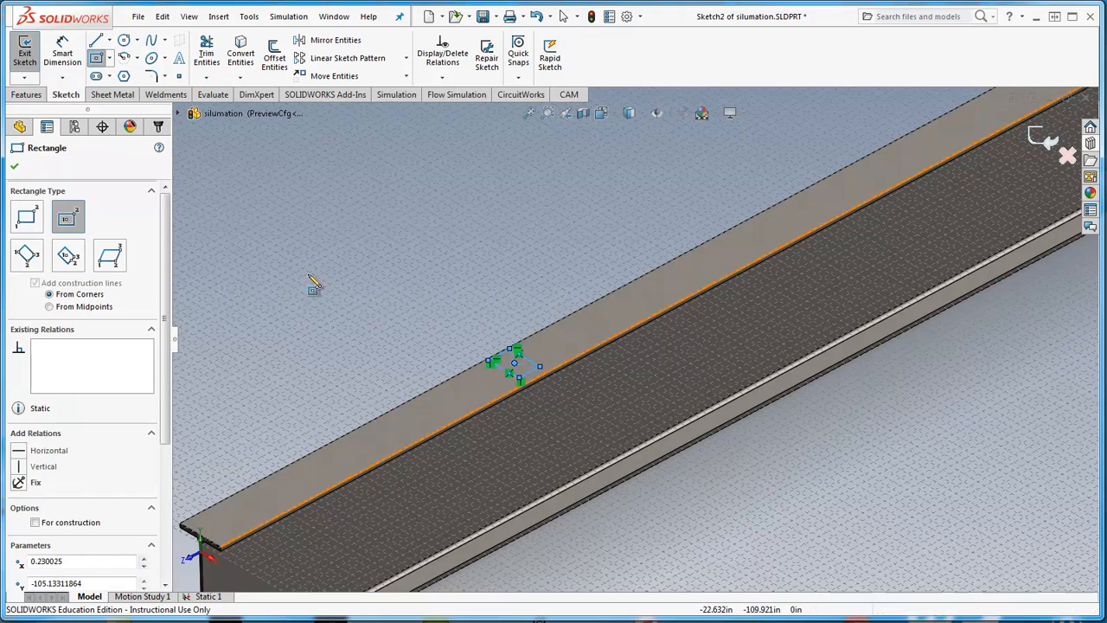
{"action": "left_click", "coordinate": [13, 166]}
{"action": "scroll", "coordinate": [492, 365], "scroll_direction": "down", "scroll_amount": 4}
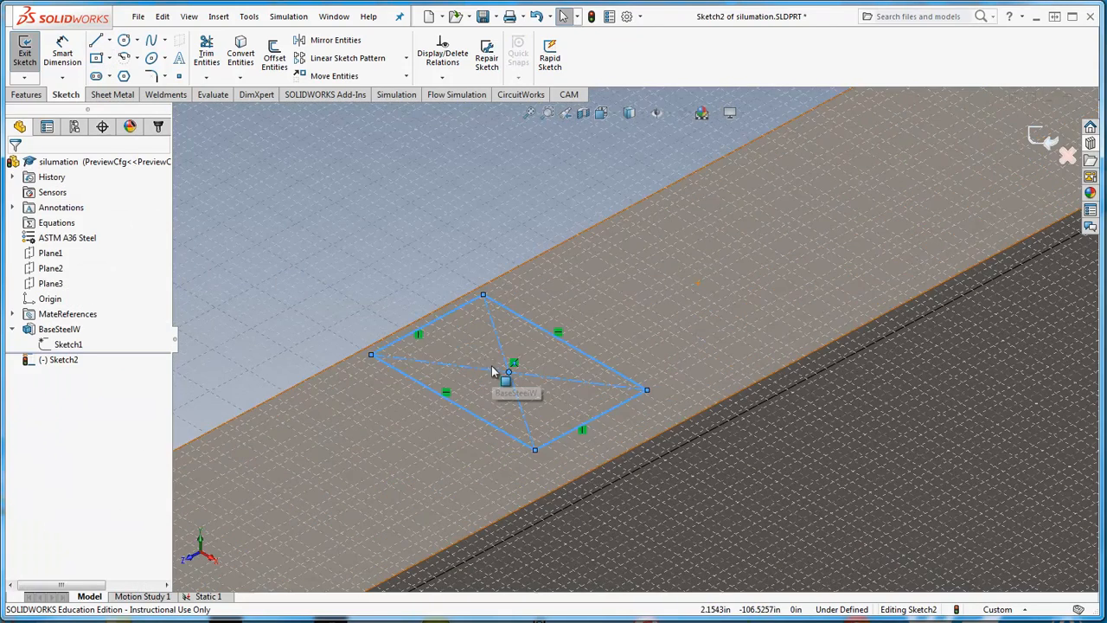
{"action": "left_click", "coordinate": [442, 321]}
{"action": "left_click", "coordinate": [15, 166]}
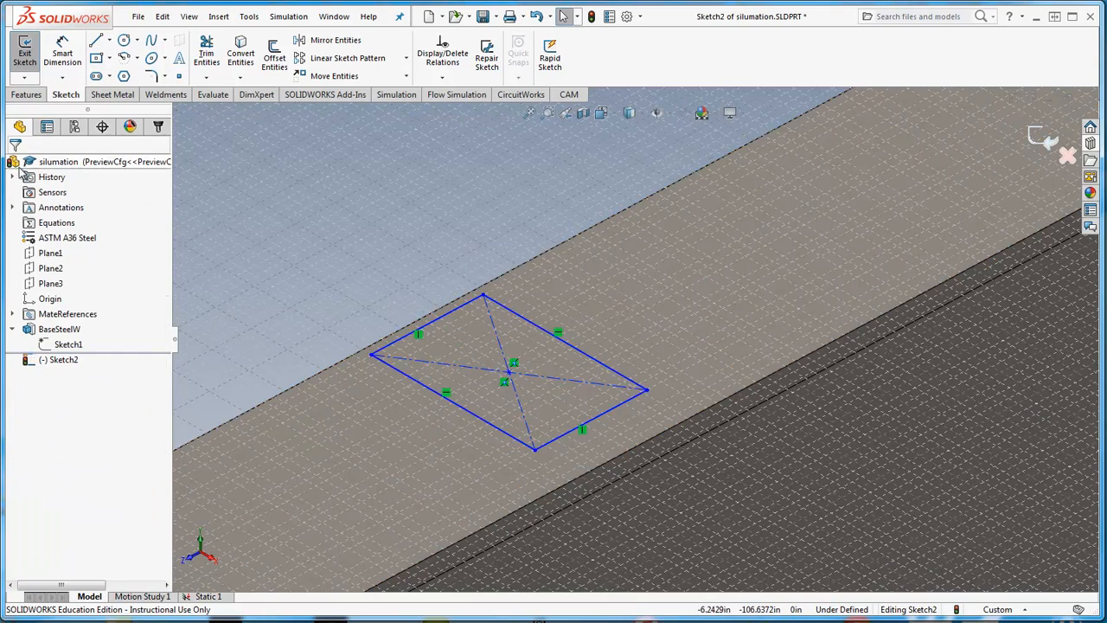
Make the rectangle's far lengthwise side collinear with the far long edge of the top flange
{"action": "scroll", "coordinate": [387, 278], "scroll_direction": "up", "scroll_amount": 4}
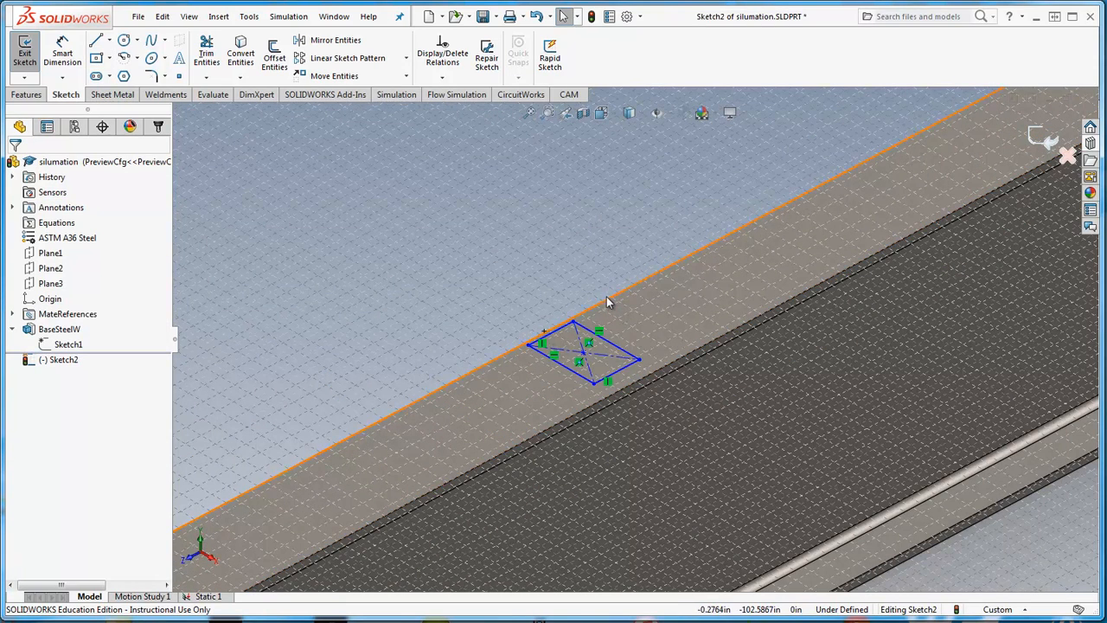
{"action": "scroll", "coordinate": [605, 309], "scroll_direction": "down", "scroll_amount": 3}
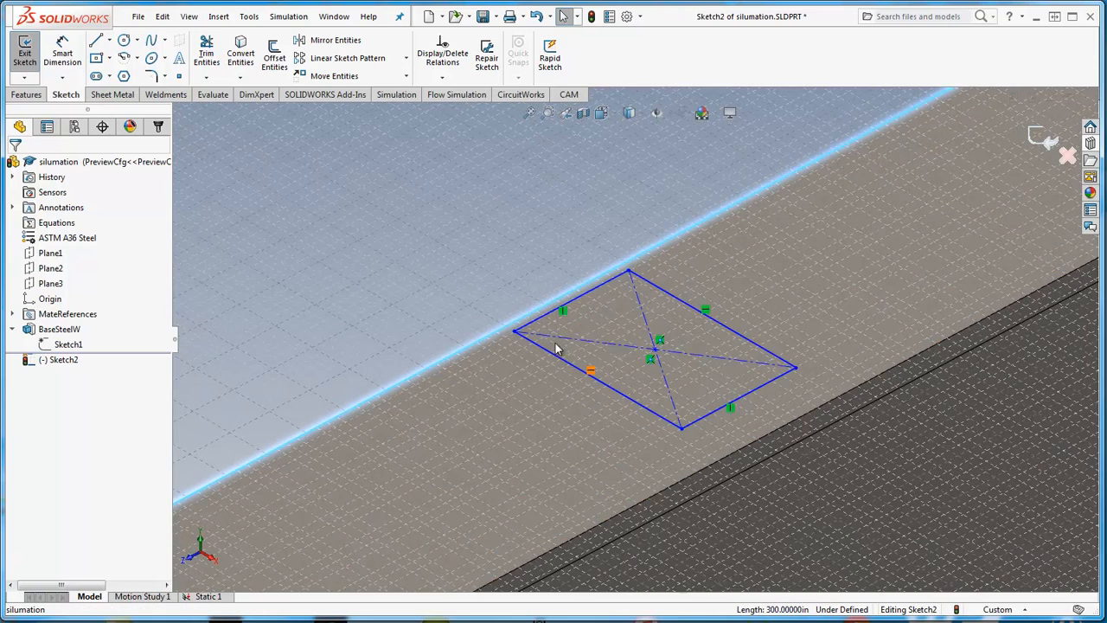
{"action": "left_click", "coordinate": [590, 297], "text": "ctrl"}
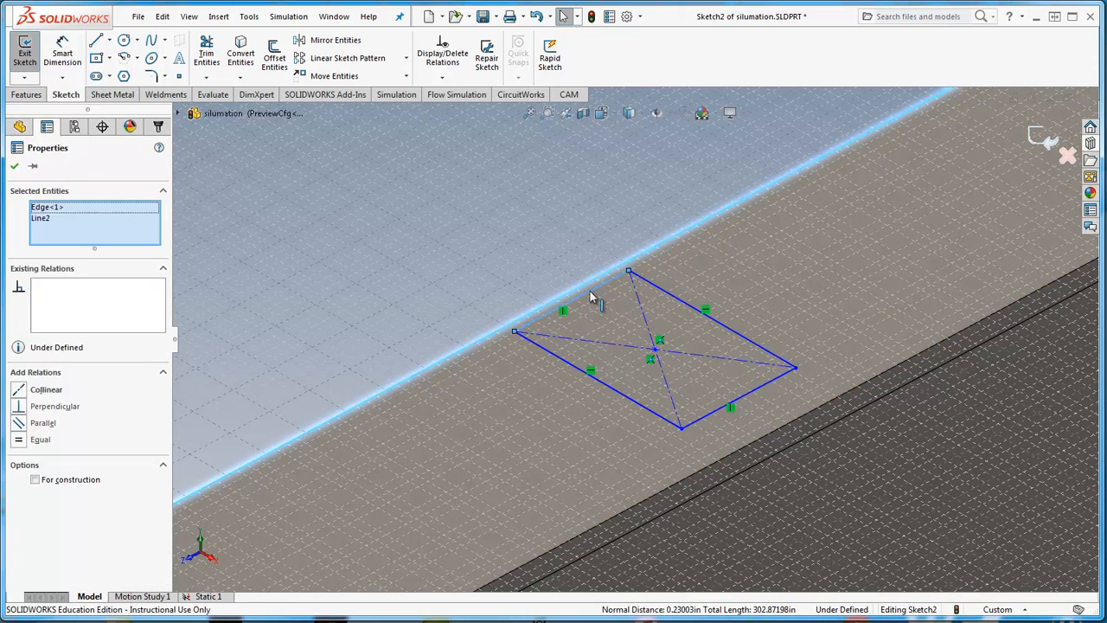
{"action": "left_click", "coordinate": [24, 389]}
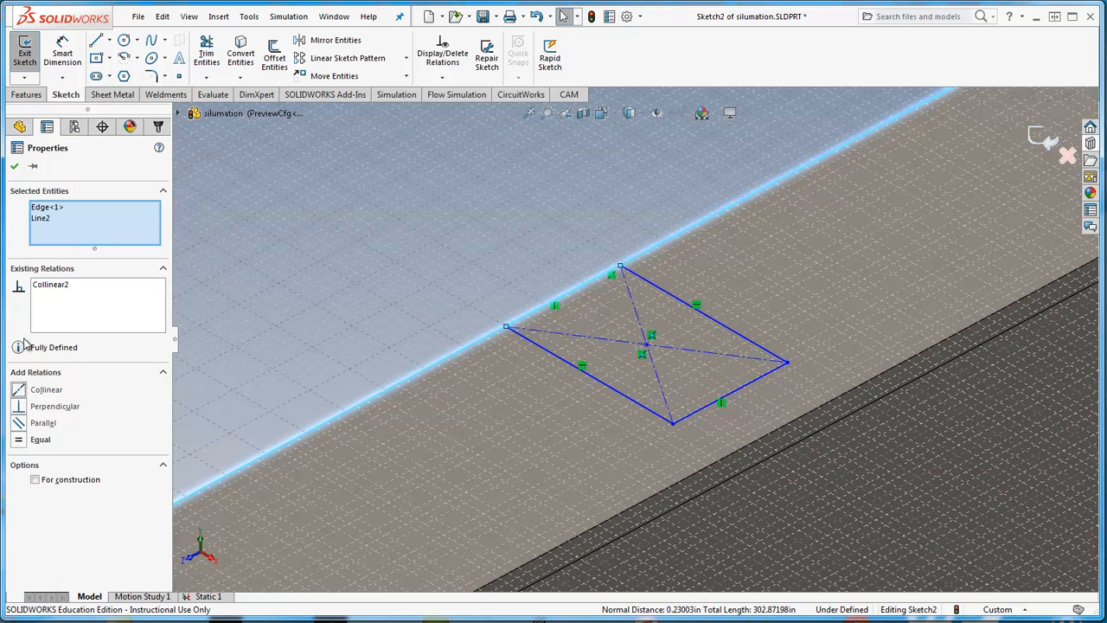
{"action": "left_click", "coordinate": [14, 165]}
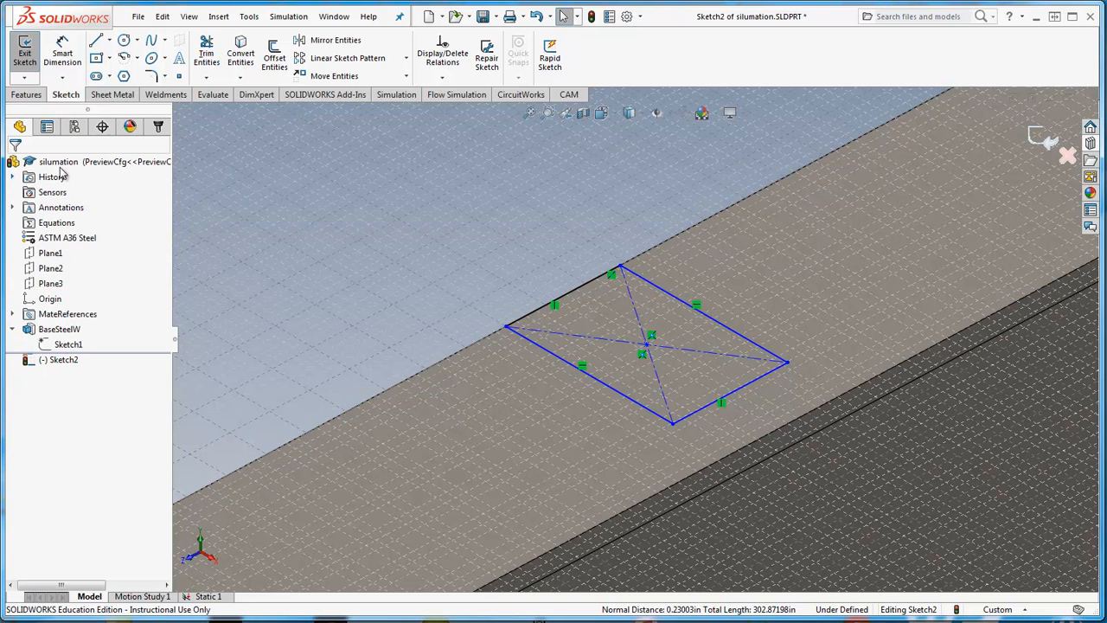
Make the rectangle's near lengthwise side collinear with the near long edge of the top flange
{"action": "left_click", "coordinate": [749, 387]}
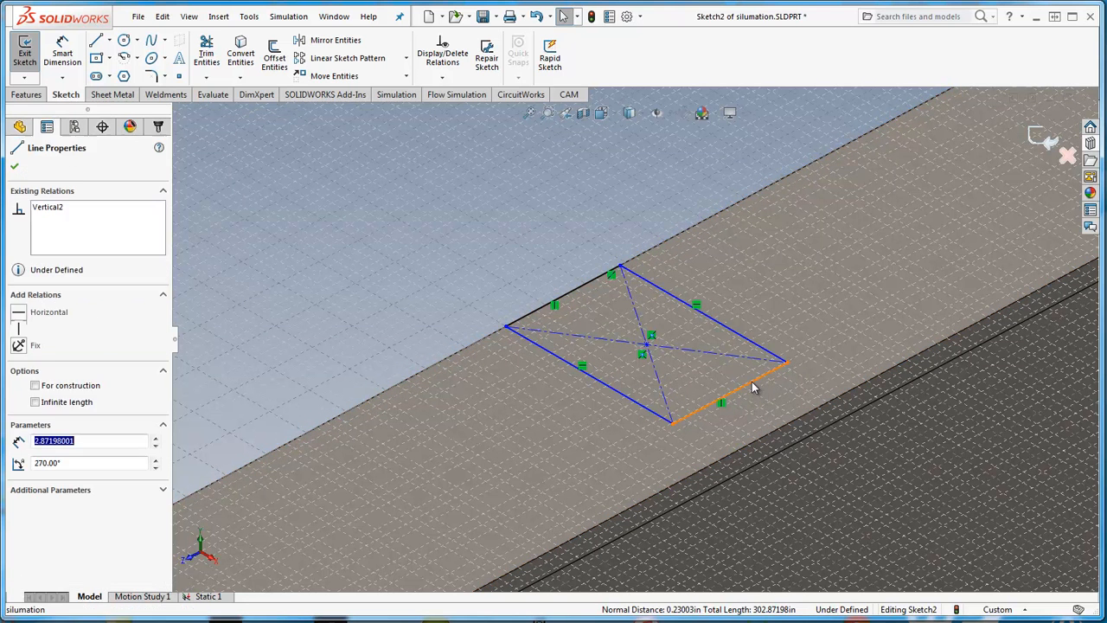
{"action": "left_click", "coordinate": [761, 443], "text": "ctrl"}
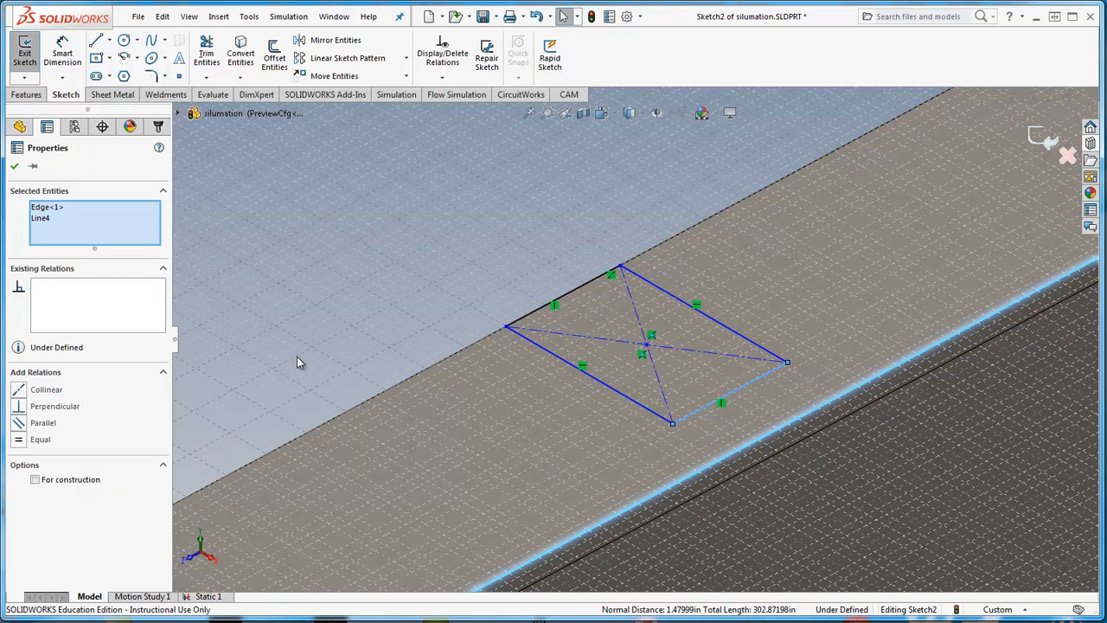
{"action": "left_click", "coordinate": [26, 391]}
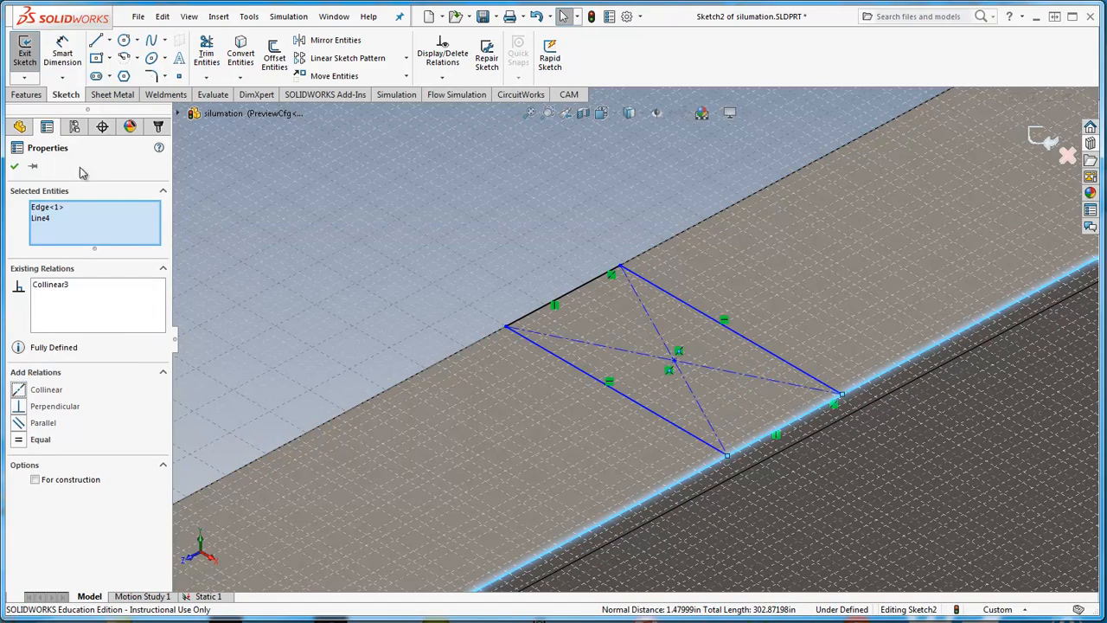
{"action": "left_click", "coordinate": [15, 167]}
Dimension the rectangle's near side along the flange edge and set its length to 1 in
{"action": "scroll", "coordinate": [304, 238], "scroll_direction": "up", "scroll_amount": 5}
{"action": "scroll", "coordinate": [676, 395], "scroll_direction": "down", "scroll_amount": 5}
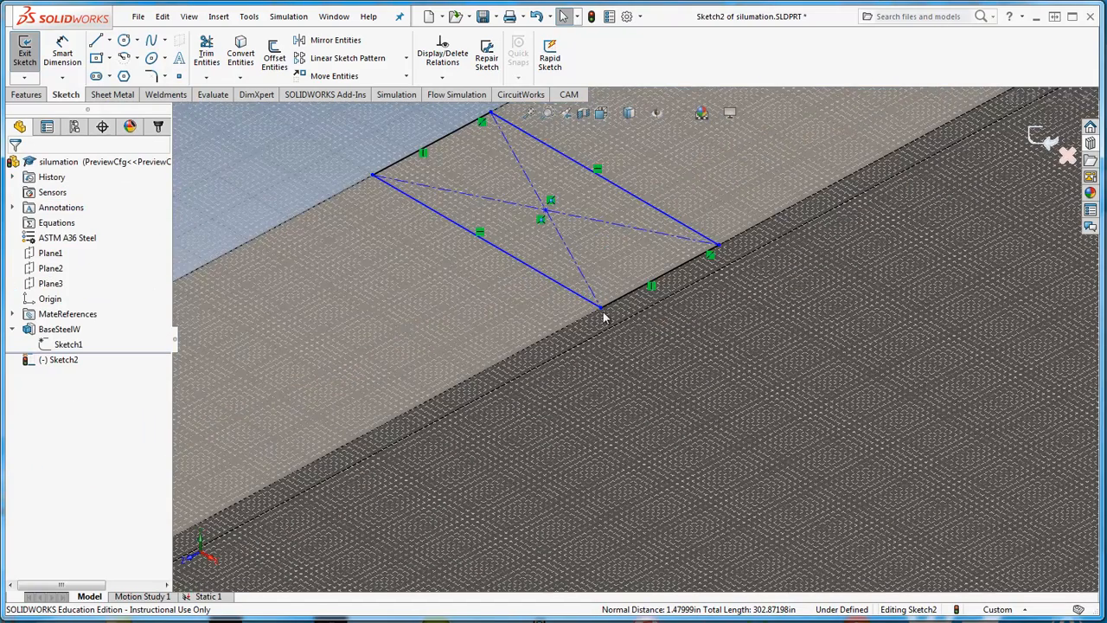
{"action": "left_click", "coordinate": [62, 54]}
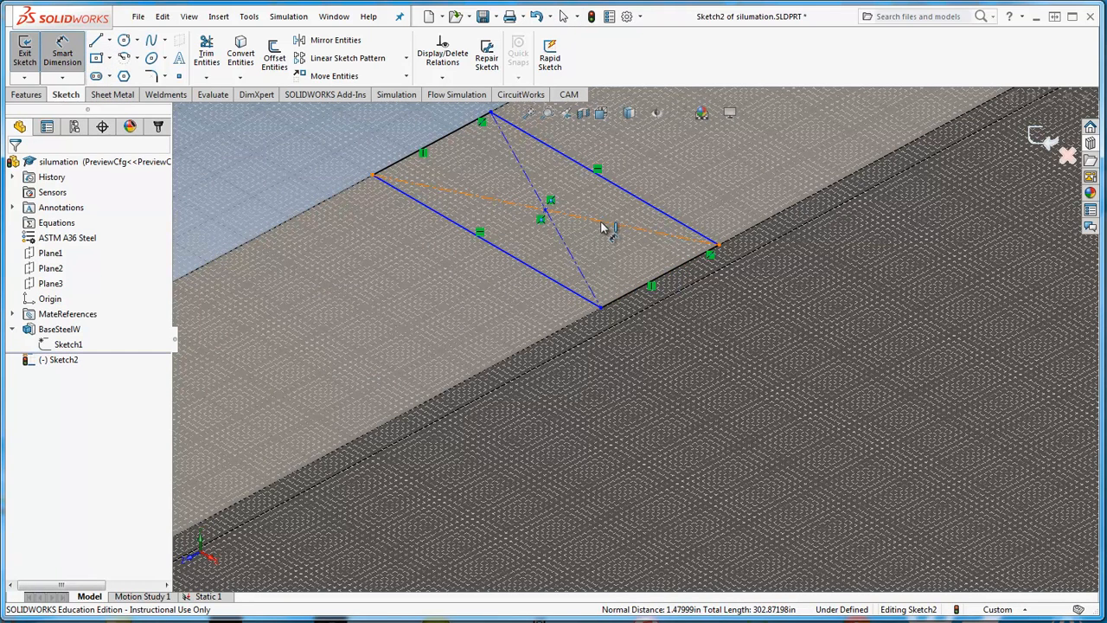
{"action": "left_click", "coordinate": [680, 265]}
{"action": "left_click", "coordinate": [830, 394]}
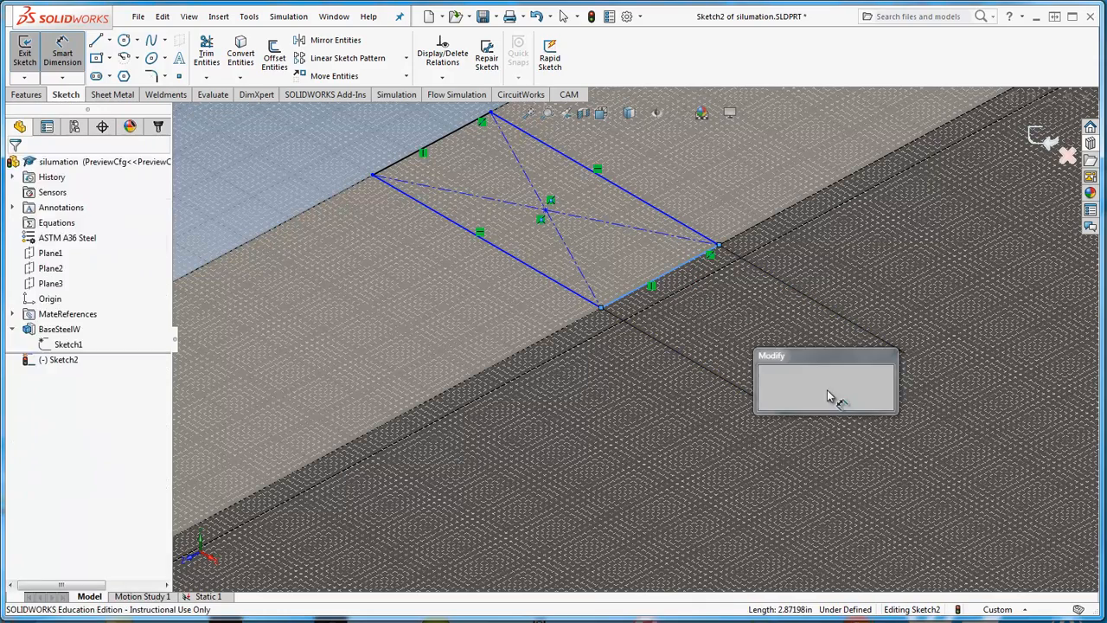
{"action": "type", "text": "1"}
{"action": "key", "text": "Return"}
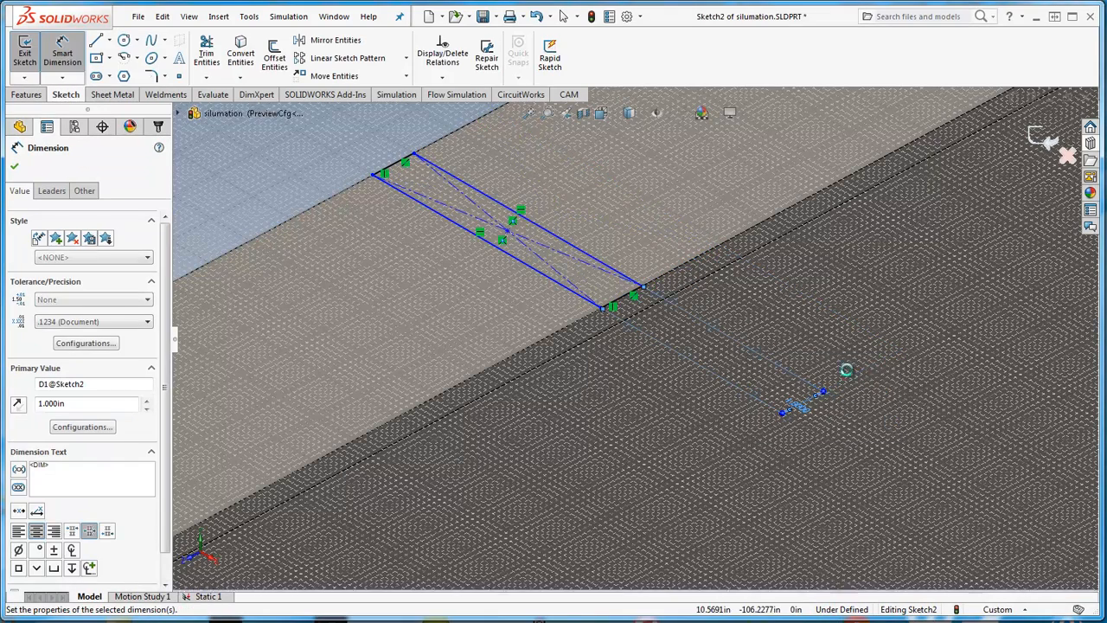
Dimension the rectangle's center point from the near end edge of the top flange and set the distance to 60 in
{"action": "scroll", "coordinate": [581, 322], "scroll_direction": "up", "scroll_amount": 4}
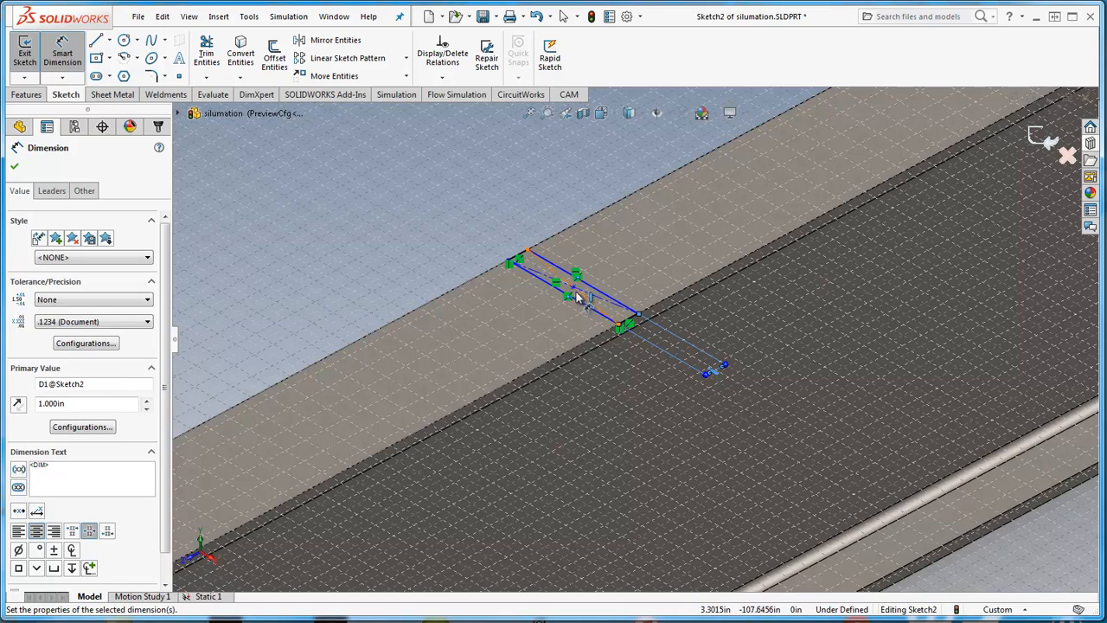
{"action": "left_click", "coordinate": [572, 288]}
{"action": "scroll", "coordinate": [575, 293], "scroll_direction": "up", "scroll_amount": 3}
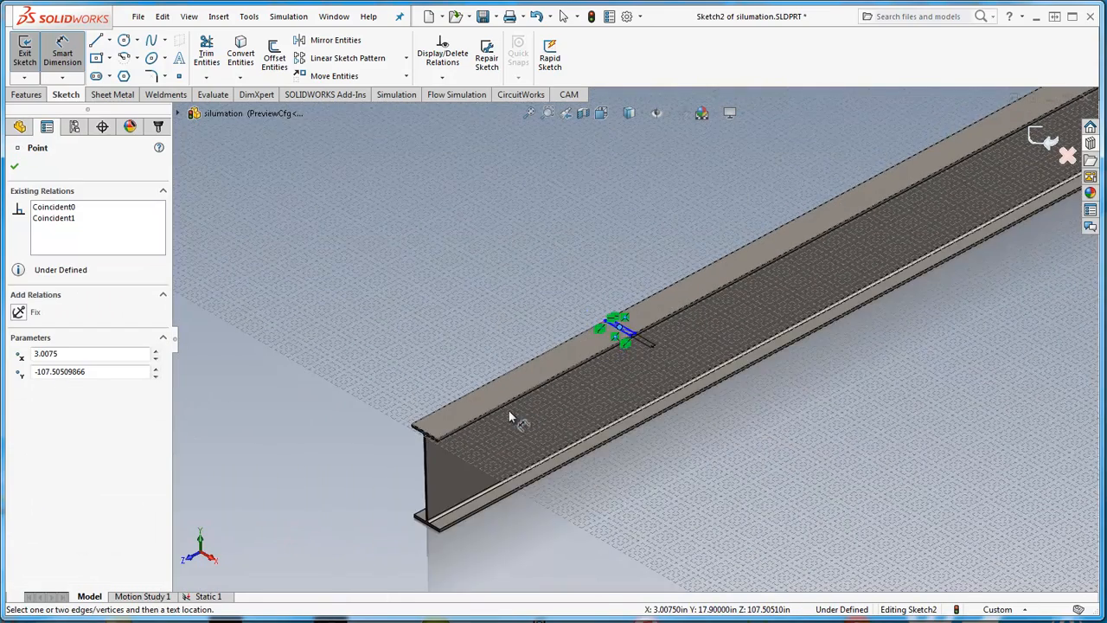
{"action": "scroll", "coordinate": [448, 423], "scroll_direction": "down", "scroll_amount": 3}
{"action": "scroll", "coordinate": [449, 423], "scroll_direction": "down", "scroll_amount": 2}
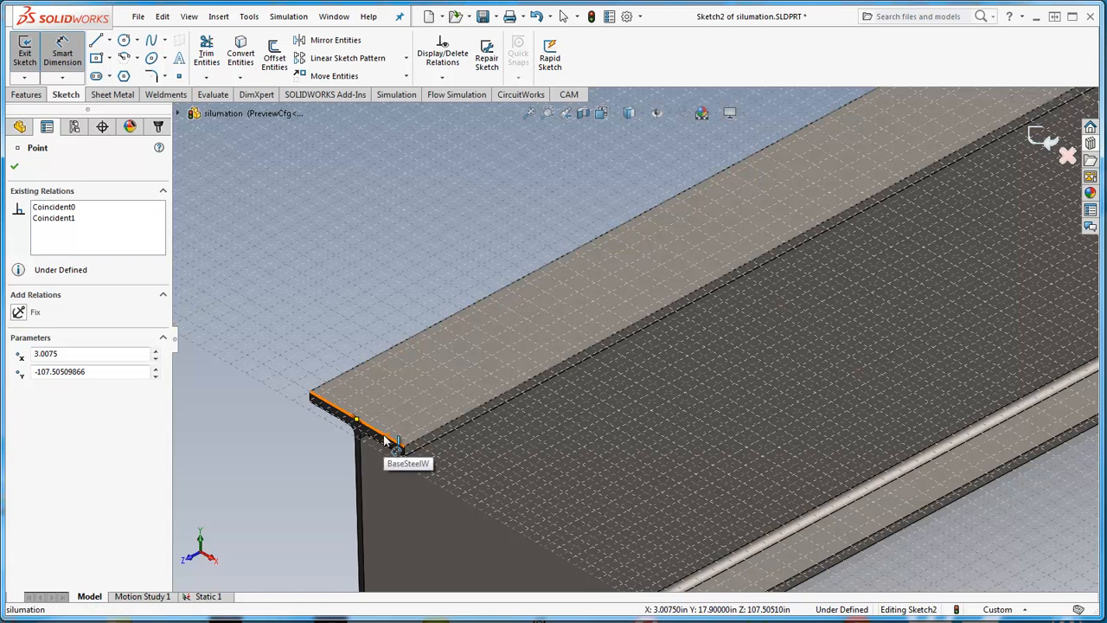
{"action": "left_click", "coordinate": [388, 440]}
{"action": "scroll", "coordinate": [395, 400], "scroll_direction": "up", "scroll_amount": 4}
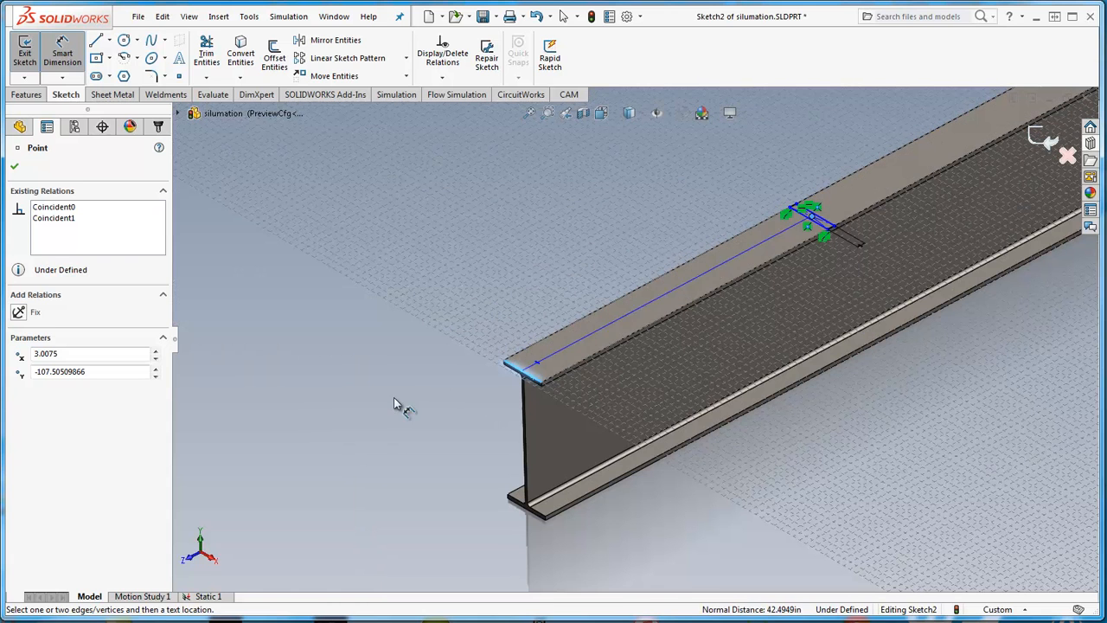
{"action": "left_click", "coordinate": [781, 356]}
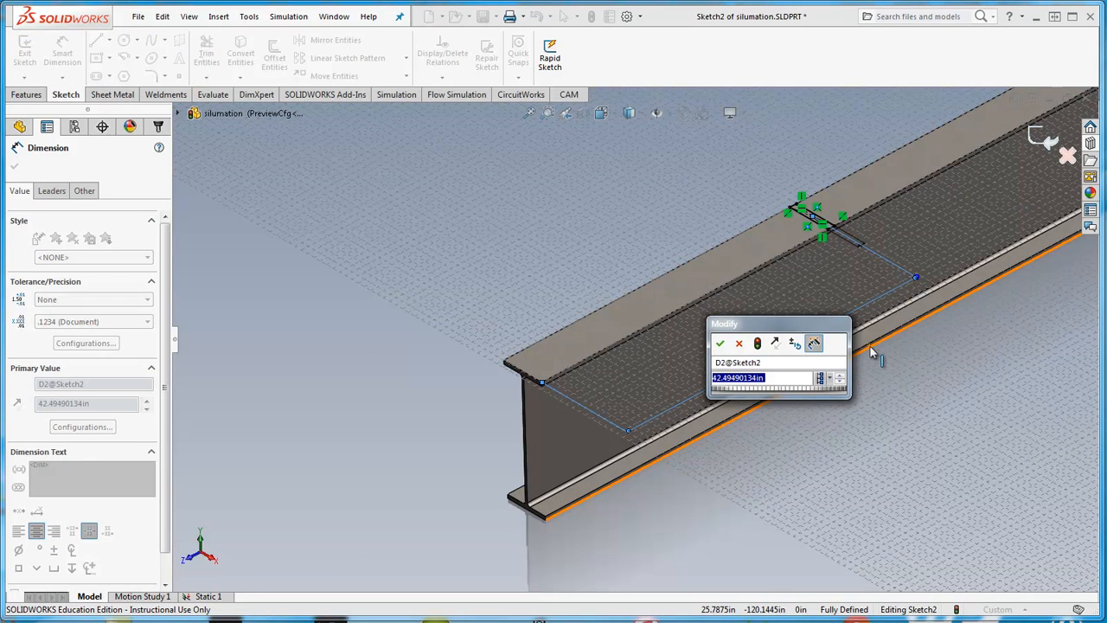
{"action": "type", "text": "60"}
{"action": "key", "text": "Return"}
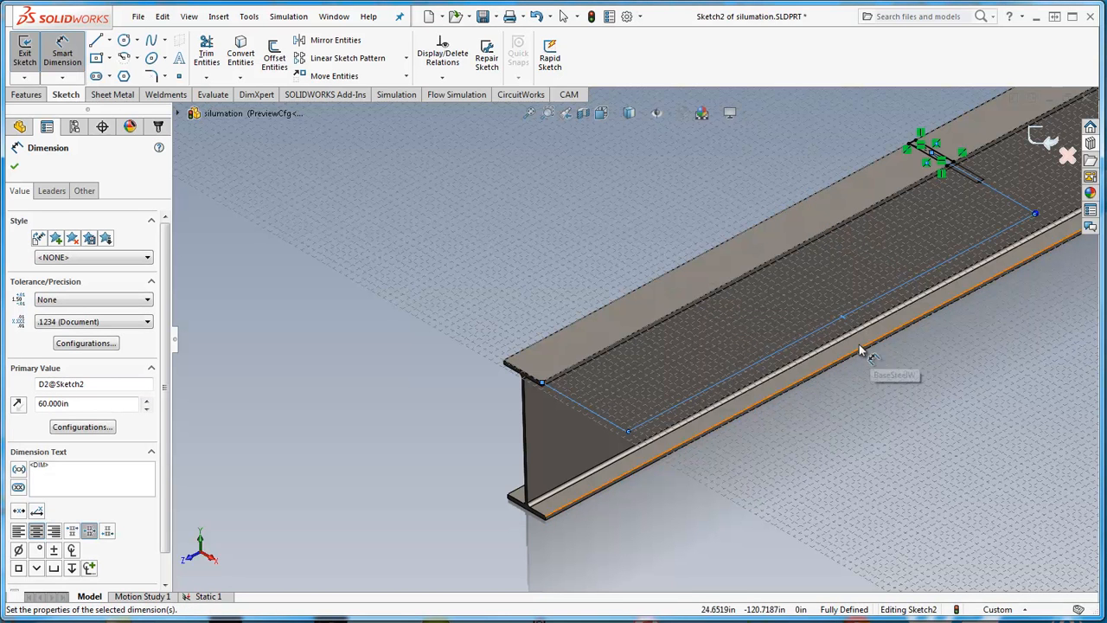
{"action": "left_click", "coordinate": [14, 165]}
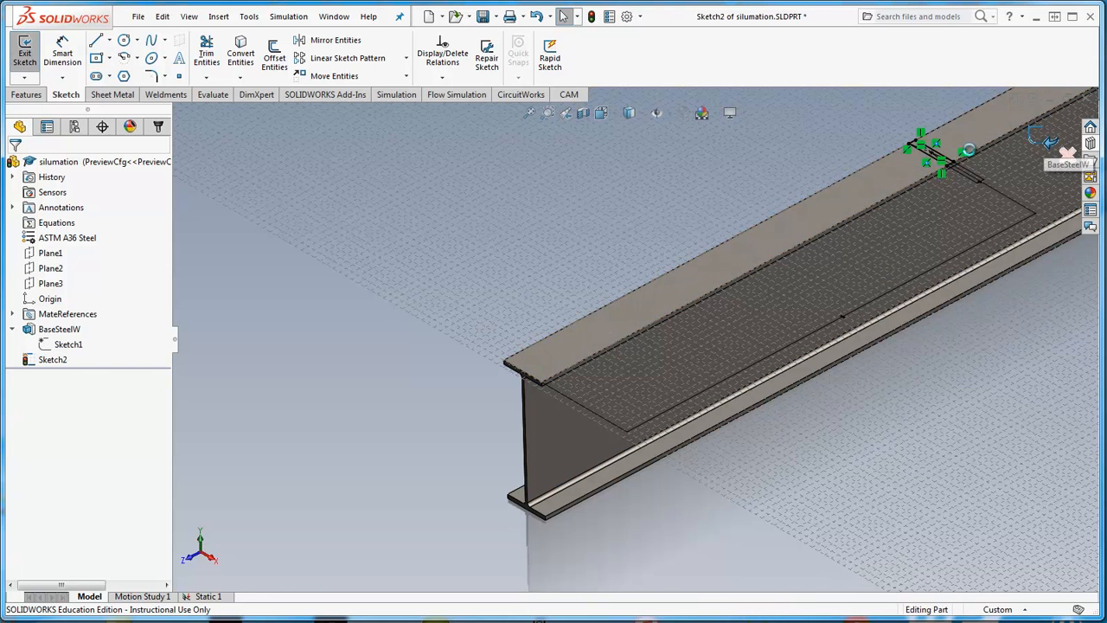
Exit the finished 1 in patch sketch and clear the selection
{"action": "left_click", "coordinate": [1040, 137]}
{"action": "scroll", "coordinate": [960, 161], "scroll_direction": "down", "scroll_amount": 5}
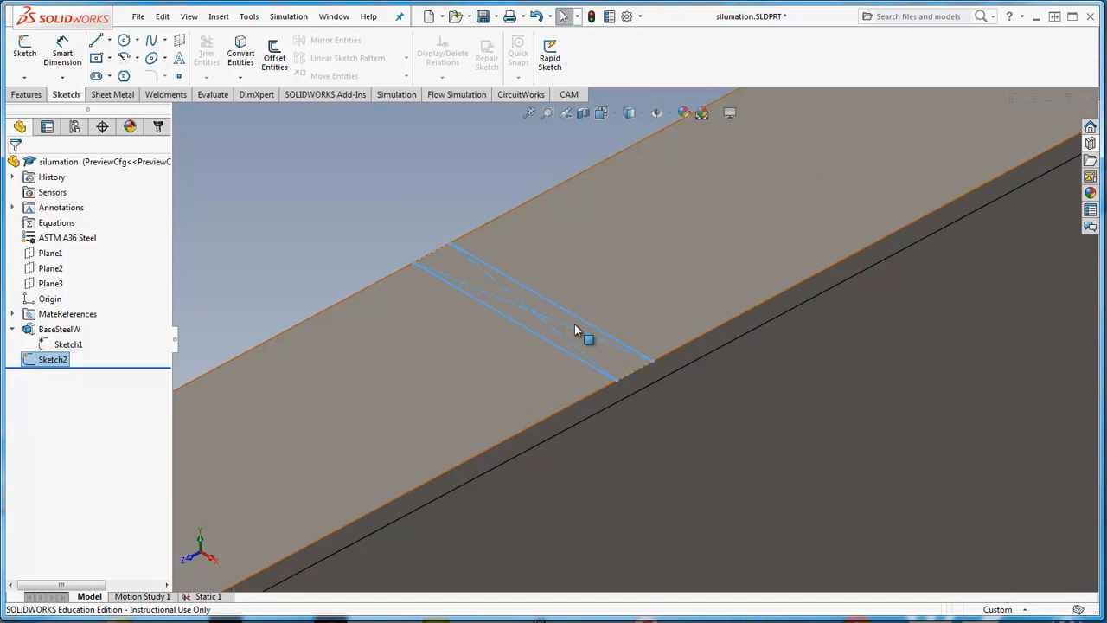
{"action": "scroll", "coordinate": [524, 362], "scroll_direction": "up", "scroll_amount": 3}
{"action": "scroll", "coordinate": [523, 362], "scroll_direction": "up", "scroll_amount": 5}
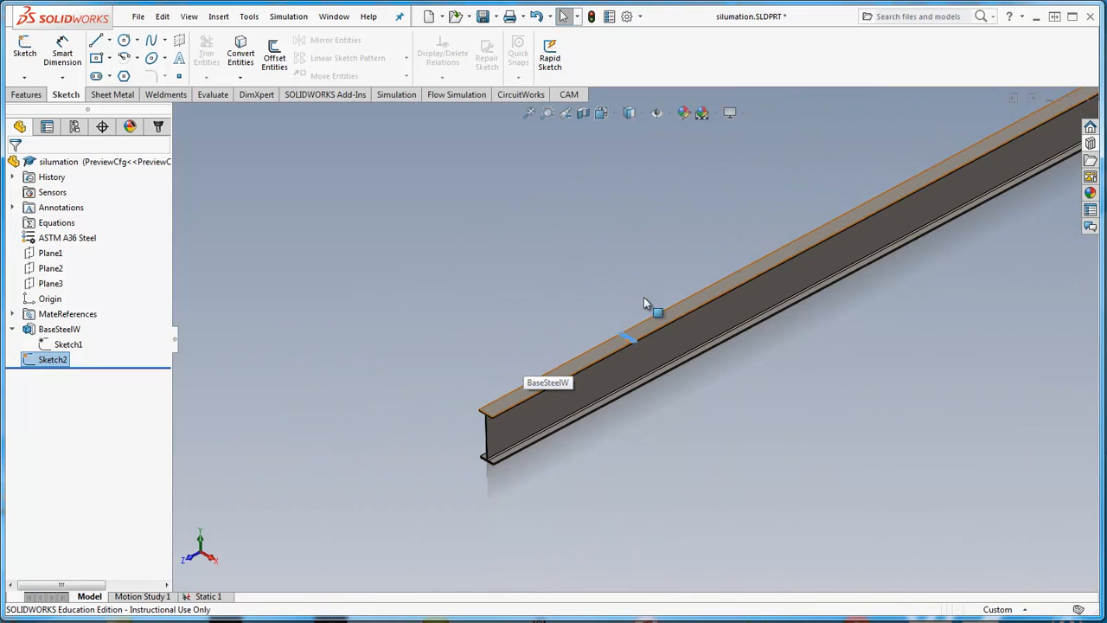
{"action": "left_click", "coordinate": [218, 155]}
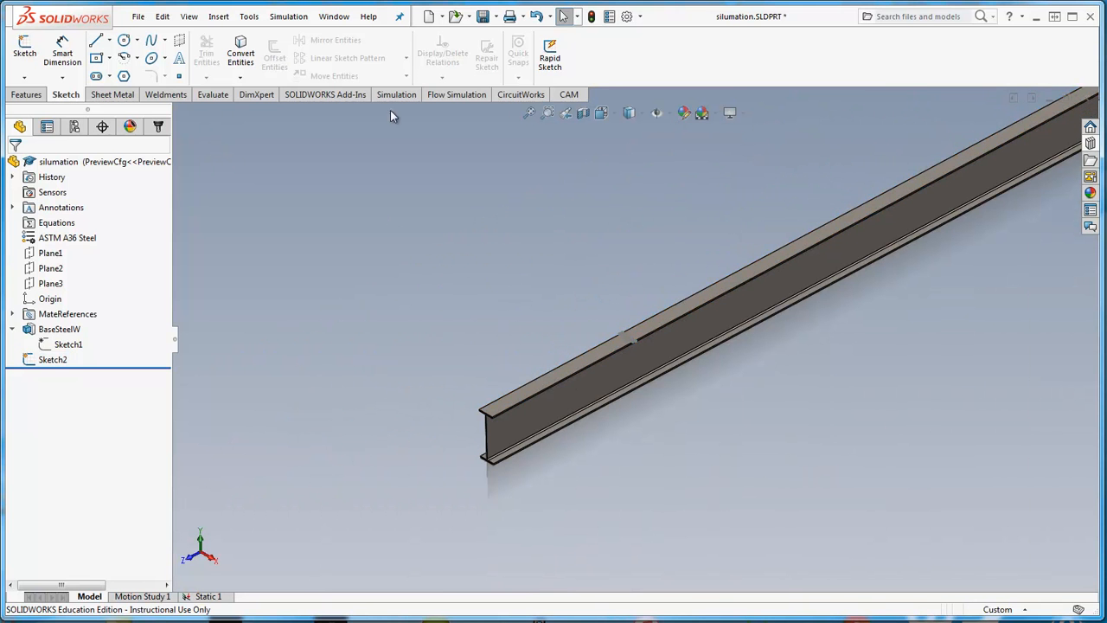
Start a new sketch on the upper face of the beam's top flange
{"action": "scroll", "coordinate": [574, 147], "scroll_direction": "up", "scroll_amount": 2}
{"action": "scroll", "coordinate": [919, 187], "scroll_direction": "down", "scroll_amount": 3}
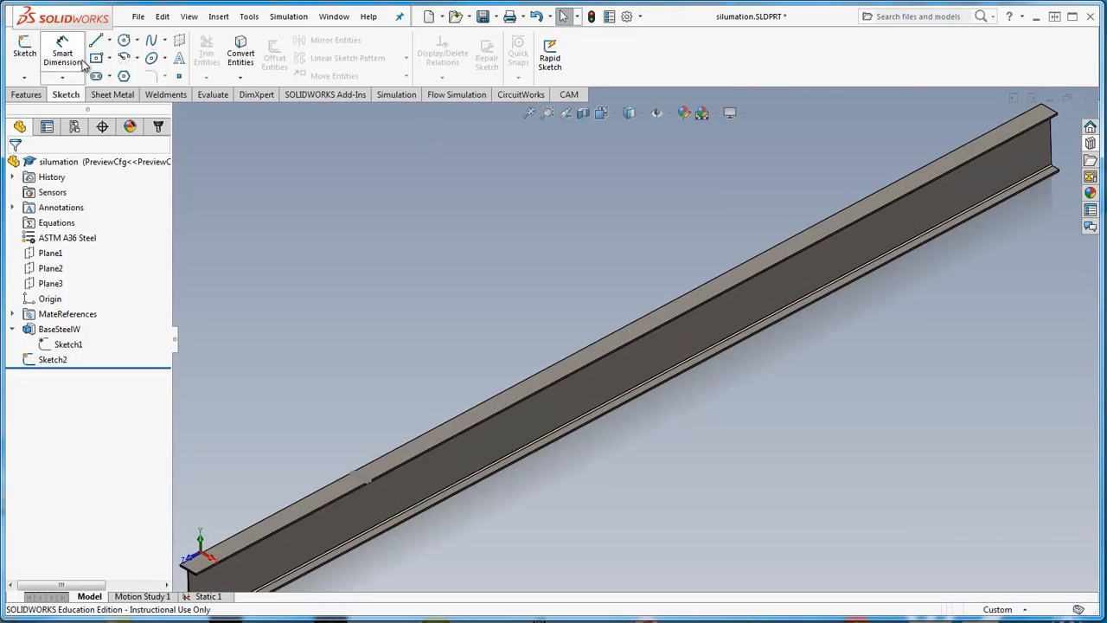
{"action": "left_click", "coordinate": [25, 49]}
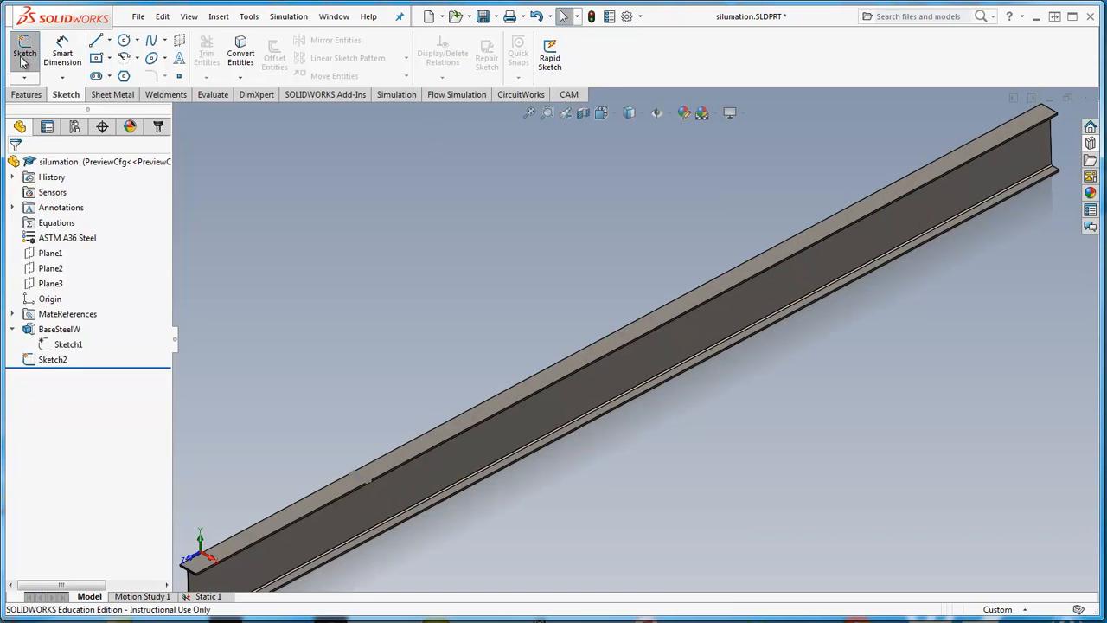
{"action": "left_click", "coordinate": [623, 336]}
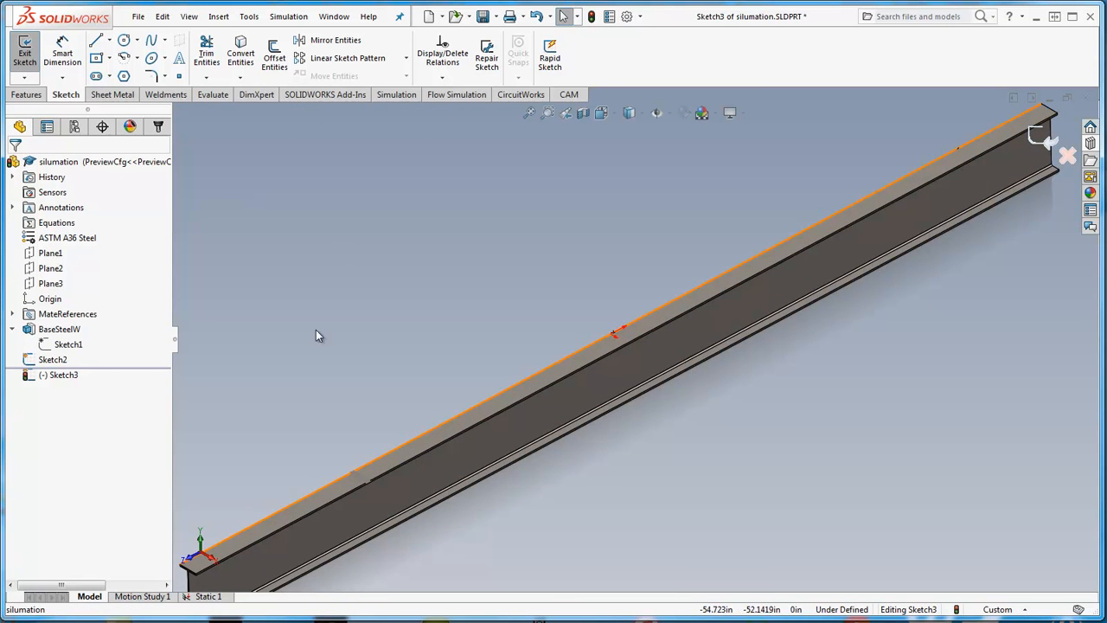
{"action": "scroll", "coordinate": [518, 307], "scroll_direction": "up", "scroll_amount": 2}
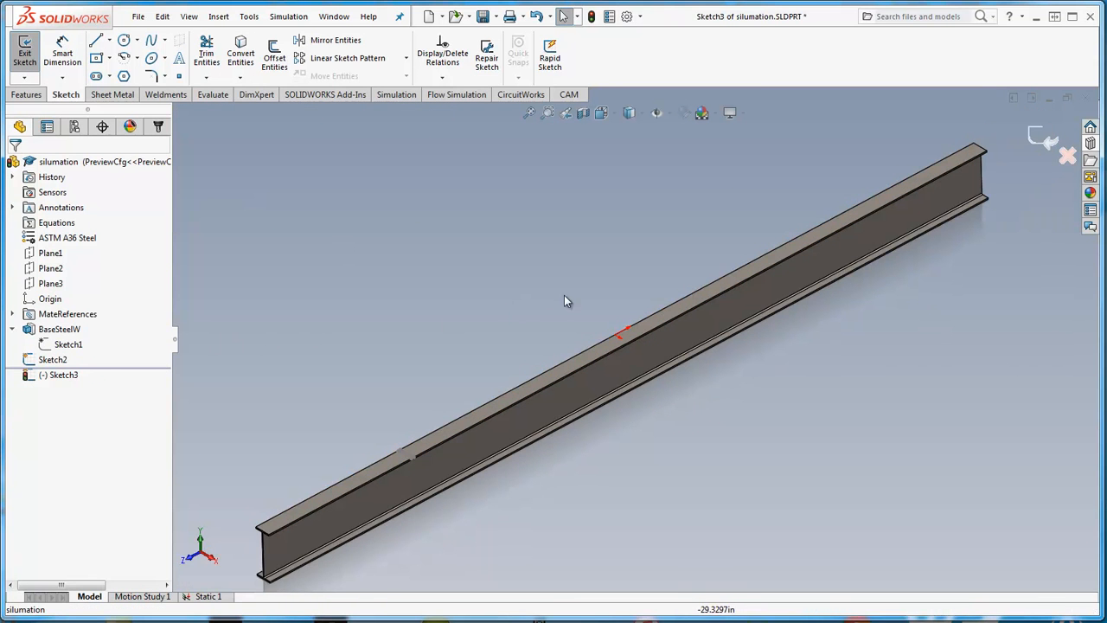
Sketch a center rectangle on the top flange toward the beam's far end, about 35.65 in long in the lengthwise direction
{"action": "left_click", "coordinate": [96, 58]}
{"action": "scroll", "coordinate": [810, 314], "scroll_direction": "down", "scroll_amount": 3}
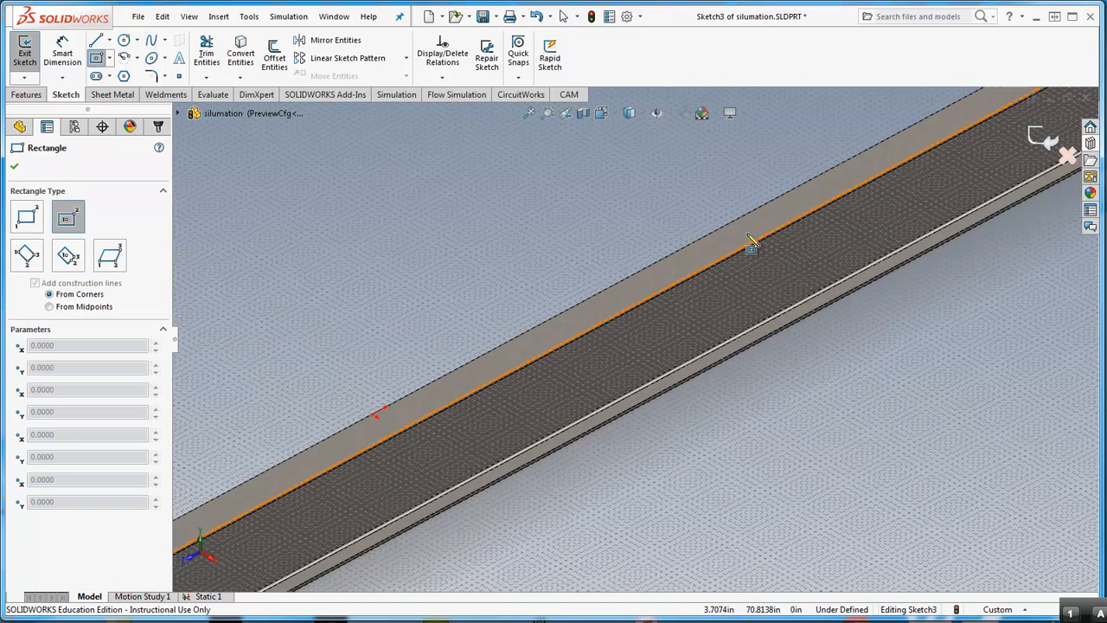
{"action": "left_click", "coordinate": [746, 232]}
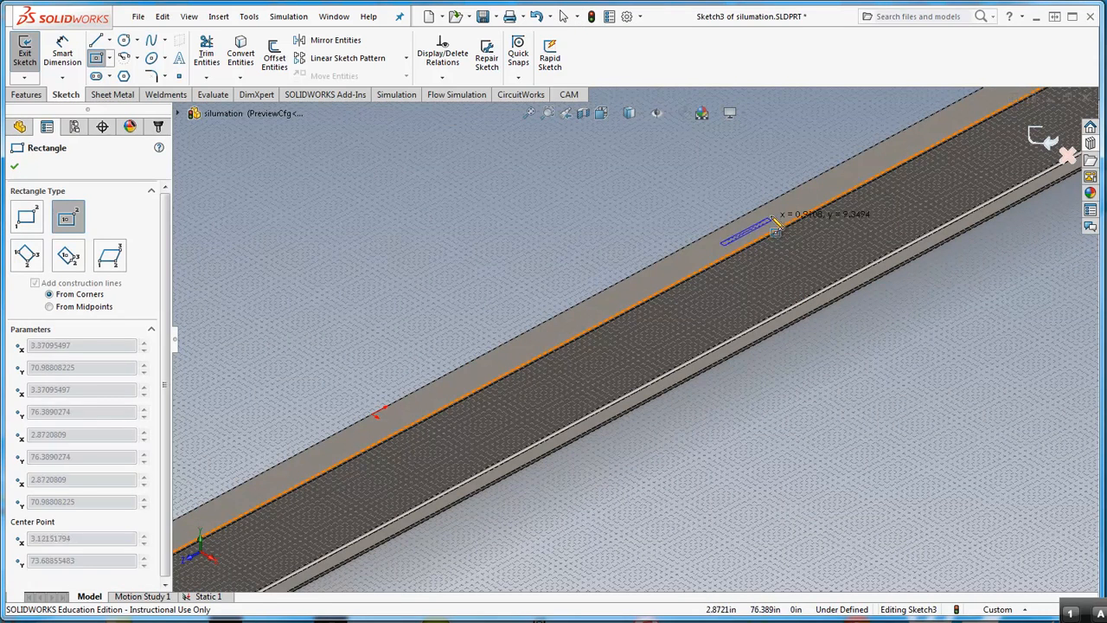
{"action": "left_click", "coordinate": [844, 187]}
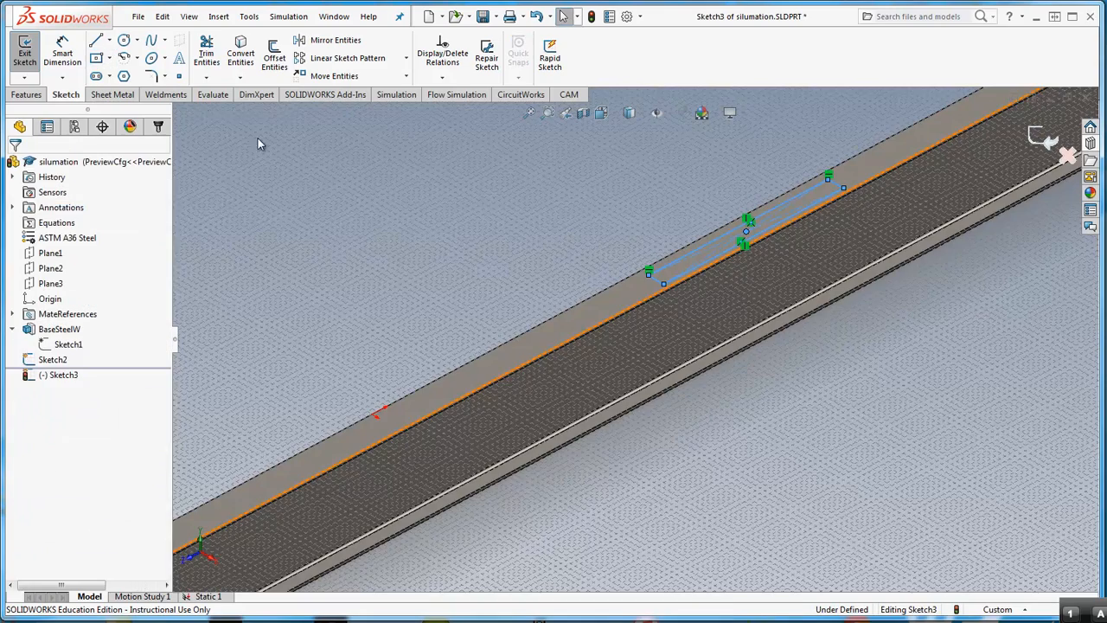
{"action": "key", "text": "Escape"}
Make the new rectangle's far lengthwise side collinear with the far long edge of the top flange
{"action": "scroll", "coordinate": [717, 214], "scroll_direction": "down", "scroll_amount": 2}
{"action": "scroll", "coordinate": [717, 213], "scroll_direction": "down", "scroll_amount": 2}
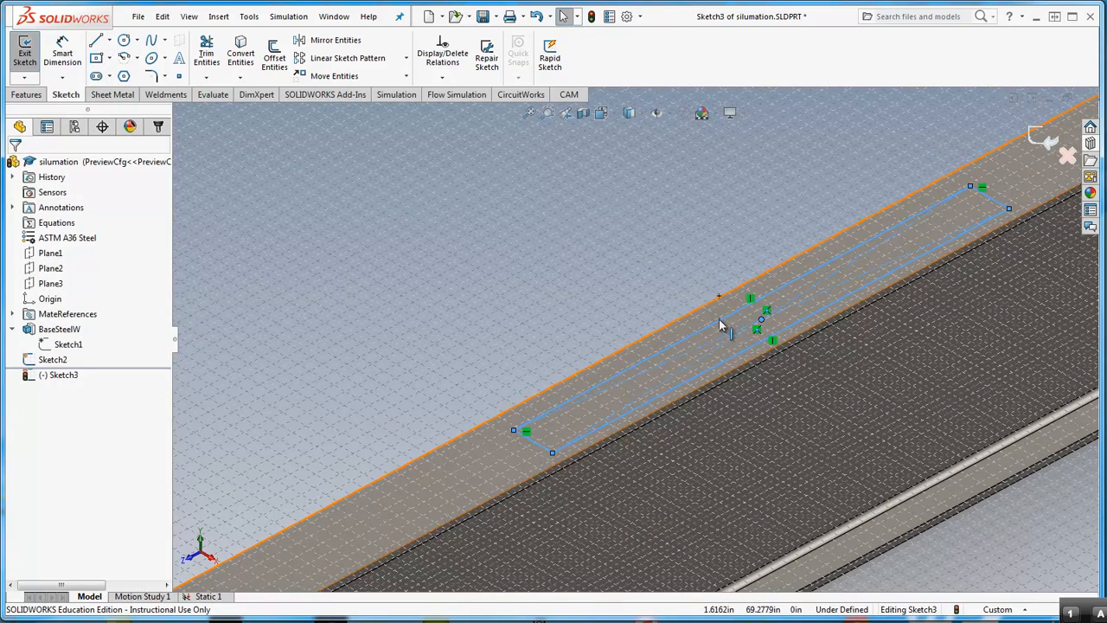
{"action": "scroll", "coordinate": [722, 325], "scroll_direction": "up", "scroll_amount": 2}
{"action": "scroll", "coordinate": [547, 237], "scroll_direction": "up", "scroll_amount": 3}
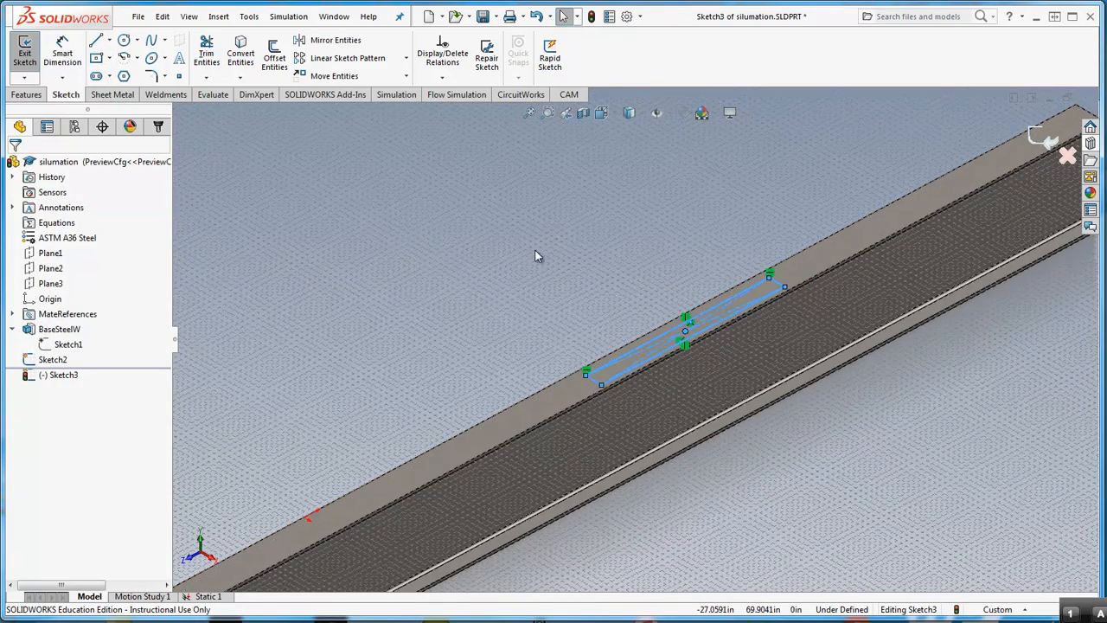
{"action": "scroll", "coordinate": [677, 309], "scroll_direction": "down", "scroll_amount": 2}
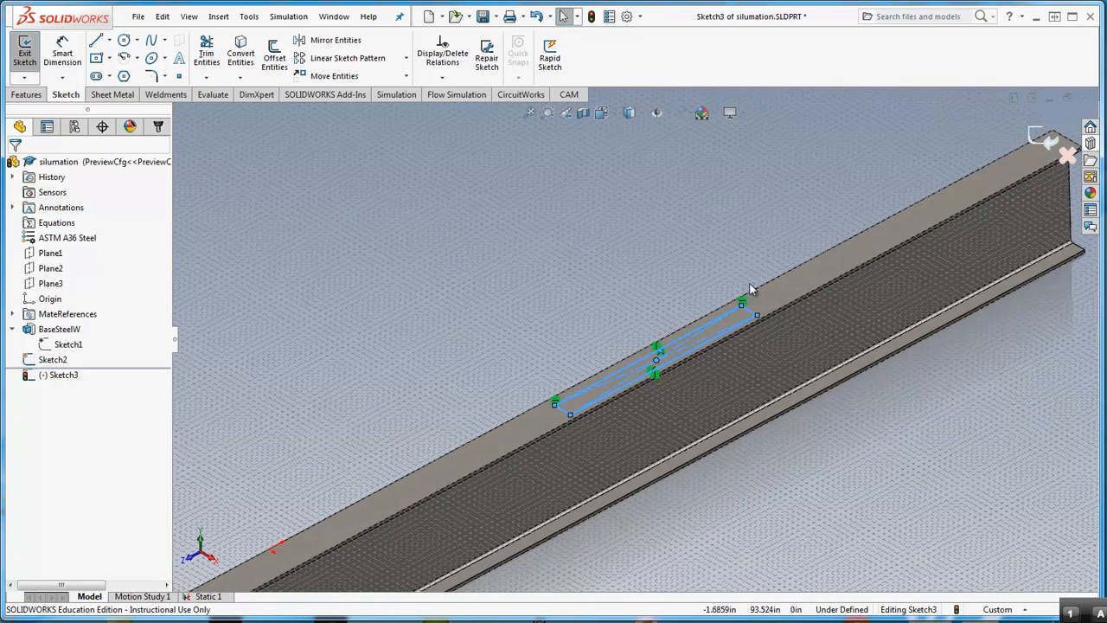
{"action": "scroll", "coordinate": [692, 310], "scroll_direction": "down", "scroll_amount": 3}
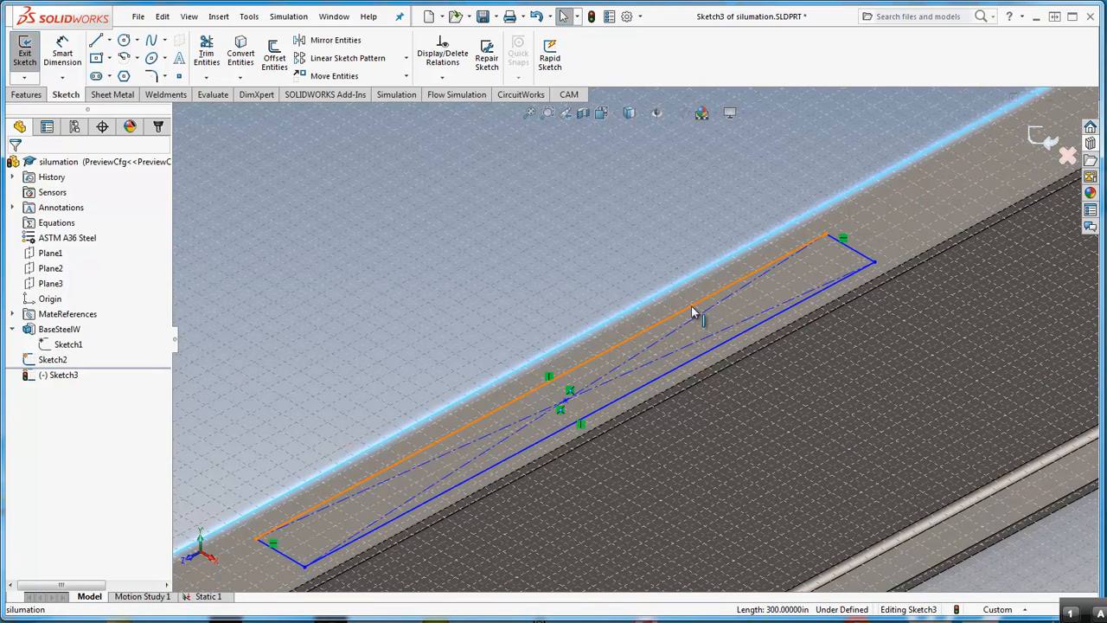
{"action": "left_click", "coordinate": [692, 307], "text": "ctrl"}
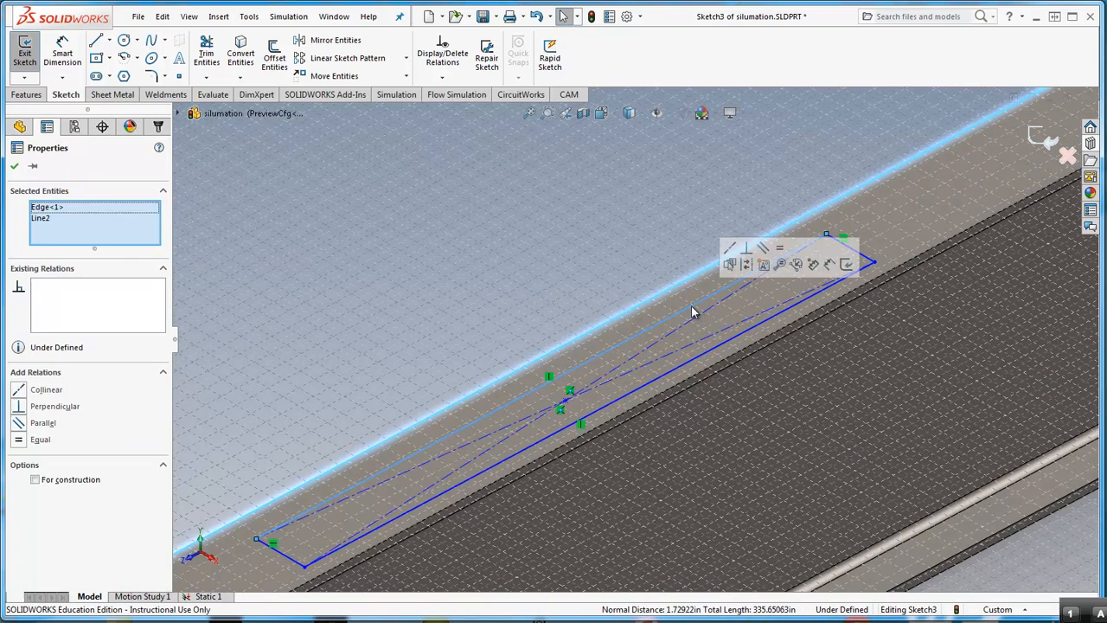
{"action": "left_click", "coordinate": [19, 391]}
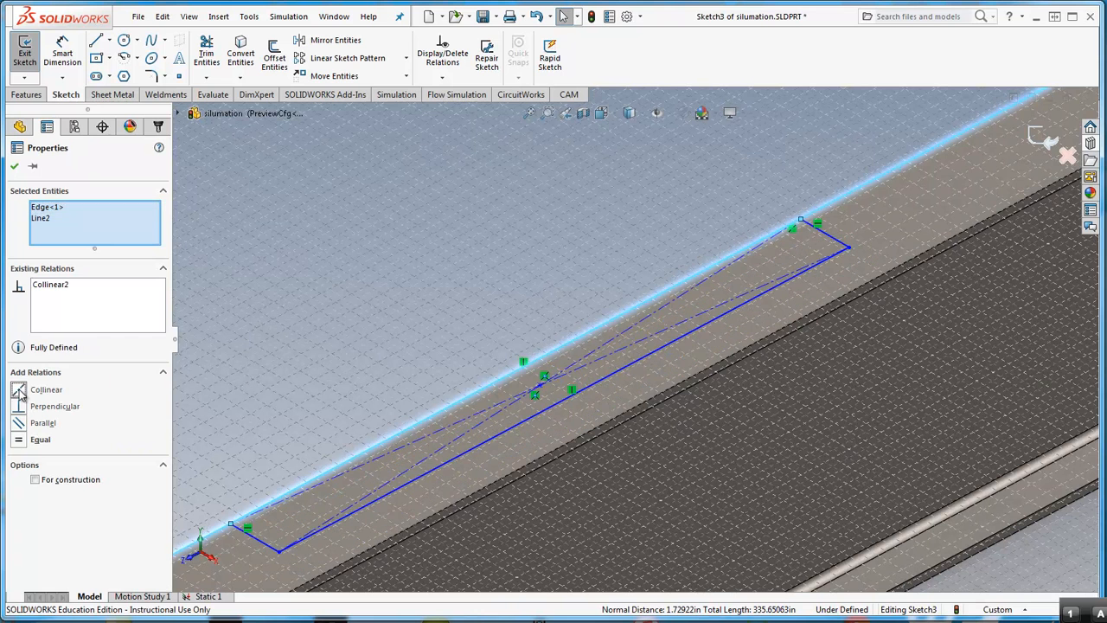
{"action": "left_click", "coordinate": [14, 166]}
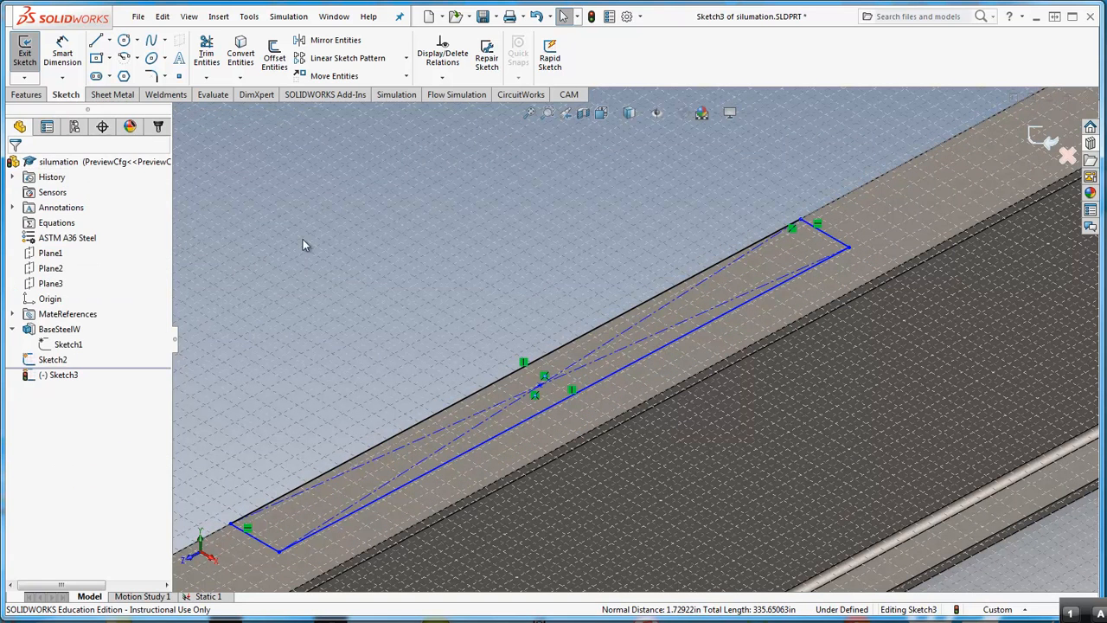
Make the new rectangle's near lengthwise side collinear with the near long edge of the top flange
{"action": "left_click", "coordinate": [661, 347]}
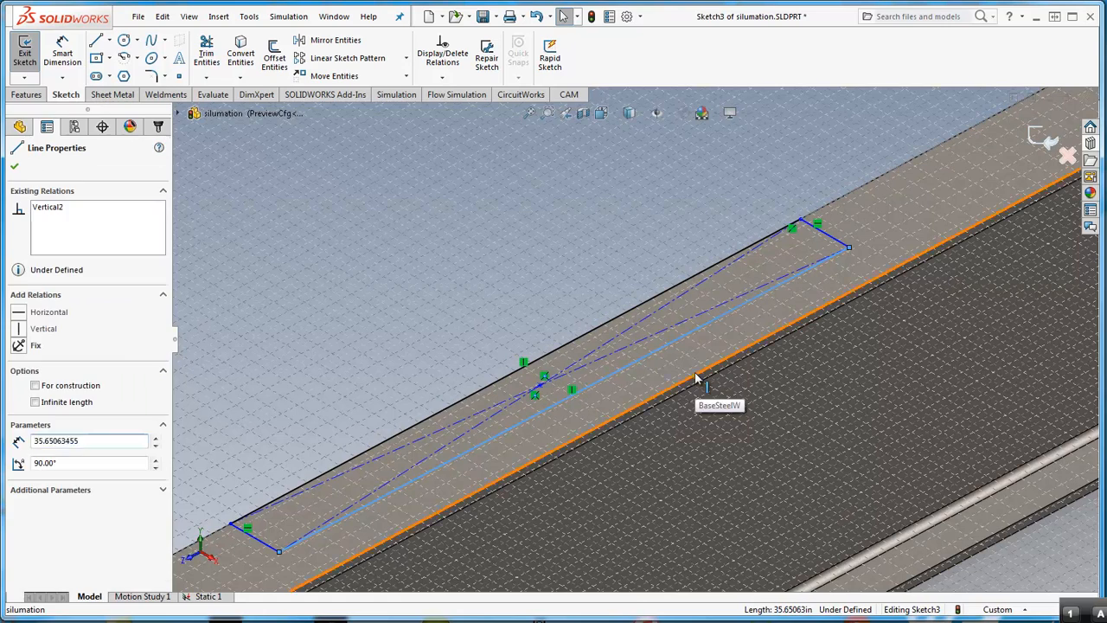
{"action": "left_click", "coordinate": [696, 378], "text": "ctrl"}
{"action": "left_click", "coordinate": [20, 390]}
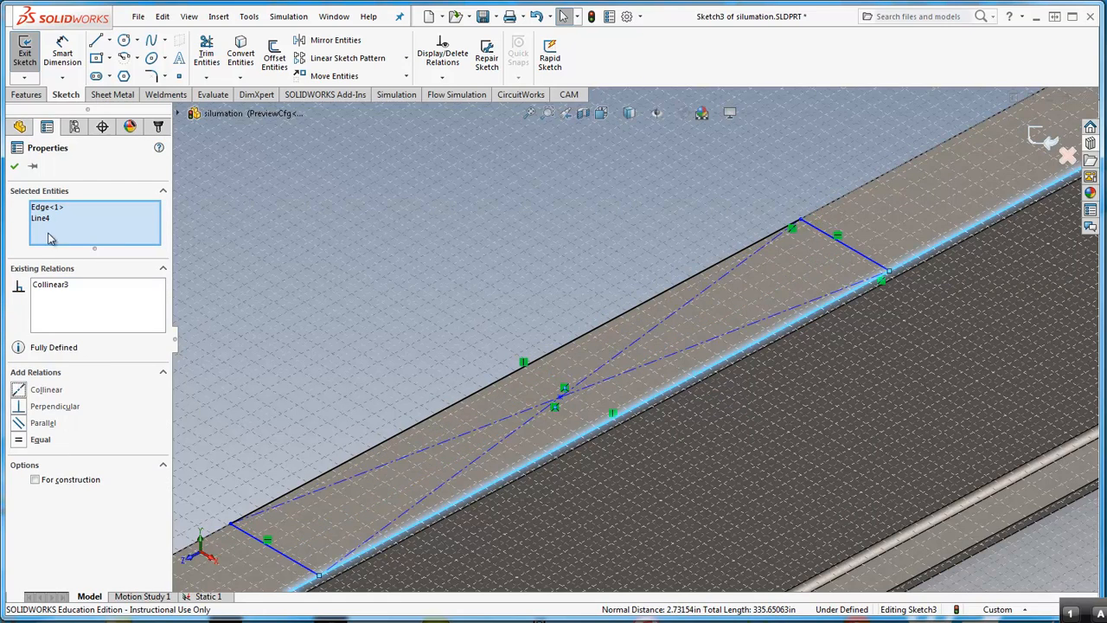
{"action": "left_click", "coordinate": [14, 165]}
Dimension the new rectangle's near lengthwise side and set its length to 96 in
{"action": "scroll", "coordinate": [383, 309], "scroll_direction": "up", "scroll_amount": 5}
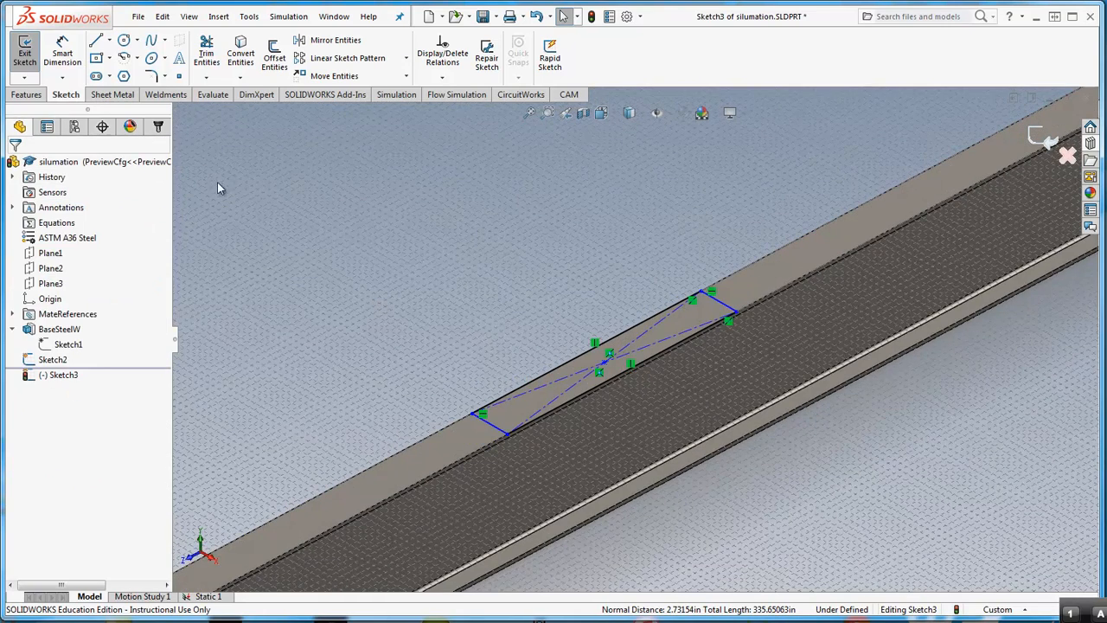
{"action": "left_click", "coordinate": [53, 56]}
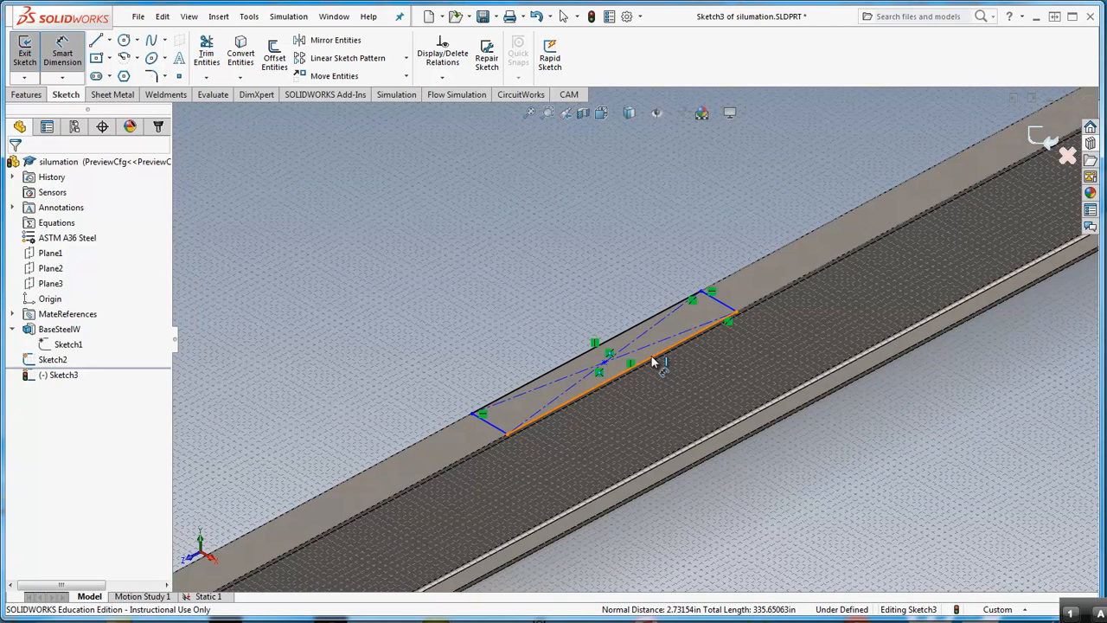
{"action": "left_click", "coordinate": [656, 358]}
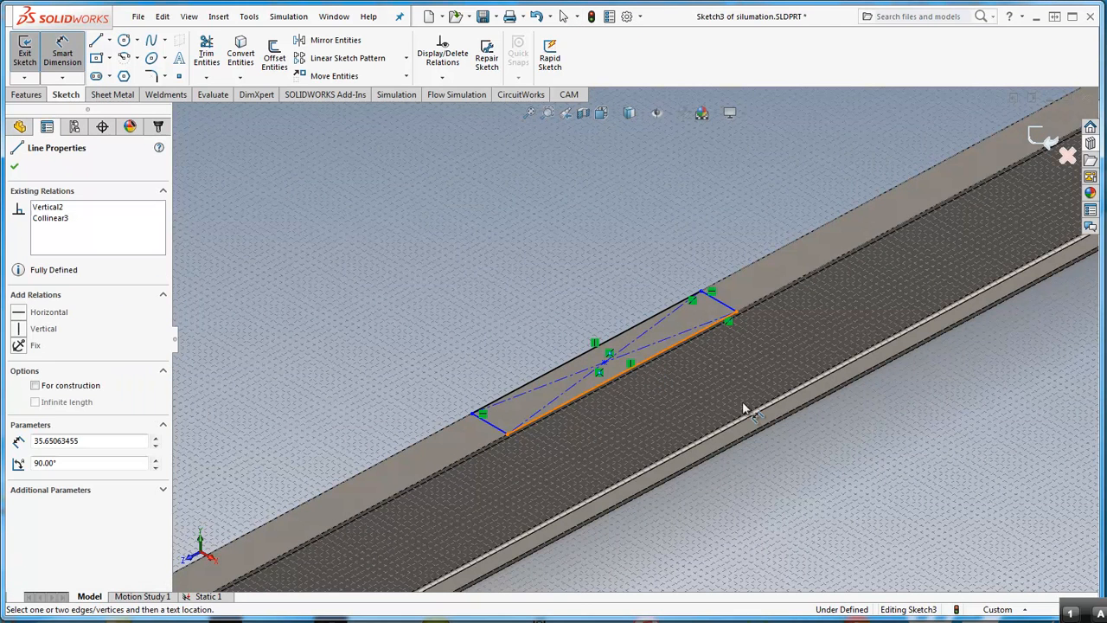
{"action": "left_click", "coordinate": [797, 482]}
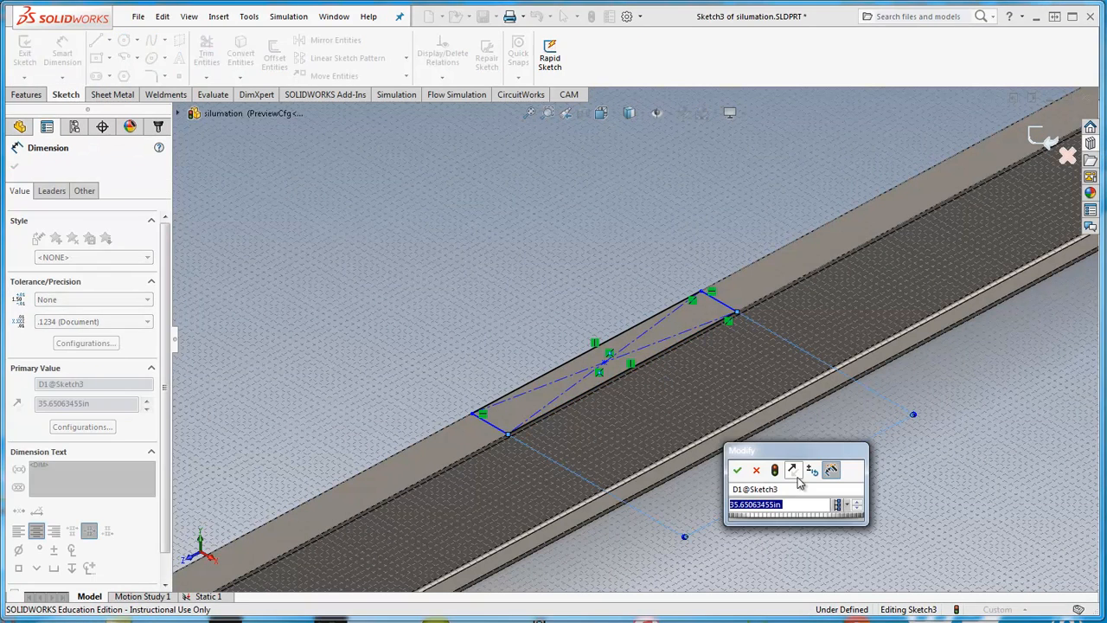
{"action": "type", "text": "96"}
{"action": "key", "text": "Return"}
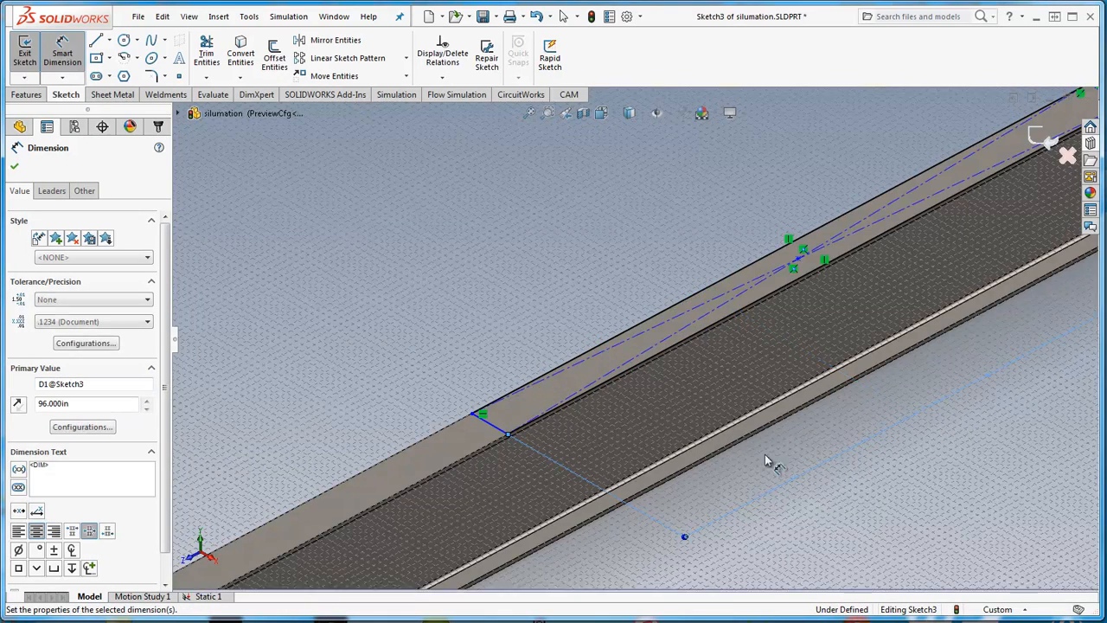
{"action": "scroll", "coordinate": [741, 449], "scroll_direction": "up", "scroll_amount": 3}
{"action": "scroll", "coordinate": [902, 273], "scroll_direction": "down", "scroll_amount": 2}
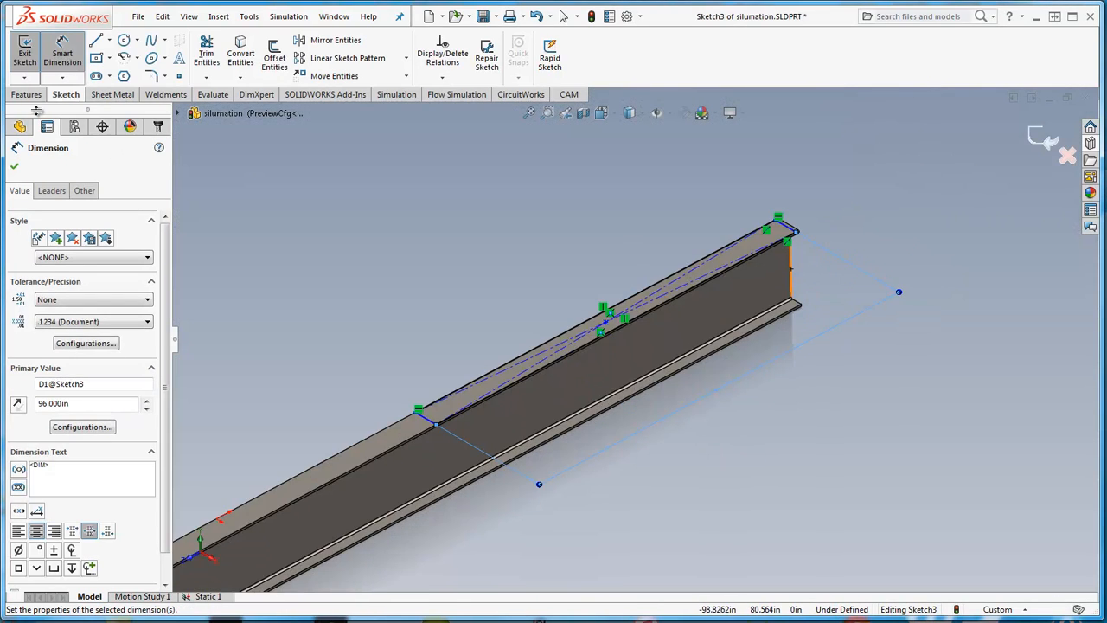
{"action": "left_click", "coordinate": [14, 166]}
Pull the 96 in rectangle away from the beam's far end and dimension its far short side 84 in from the flange's end edge
{"action": "scroll", "coordinate": [692, 212], "scroll_direction": "down", "scroll_amount": 3}
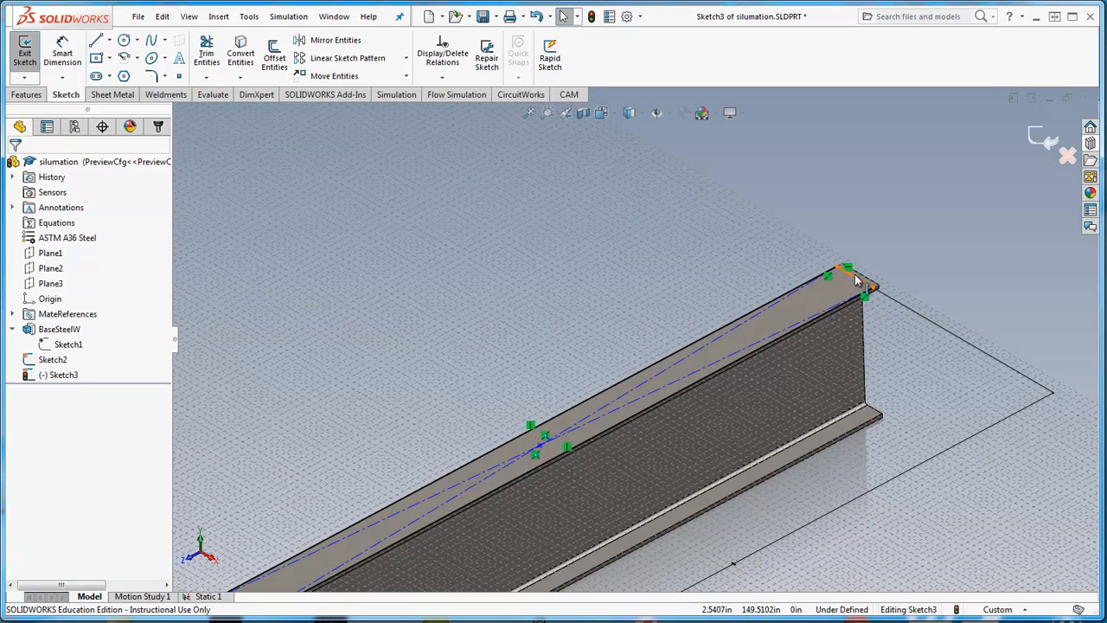
{"action": "left_click_drag", "start_coordinate": [863, 285], "coordinate": [724, 370]}
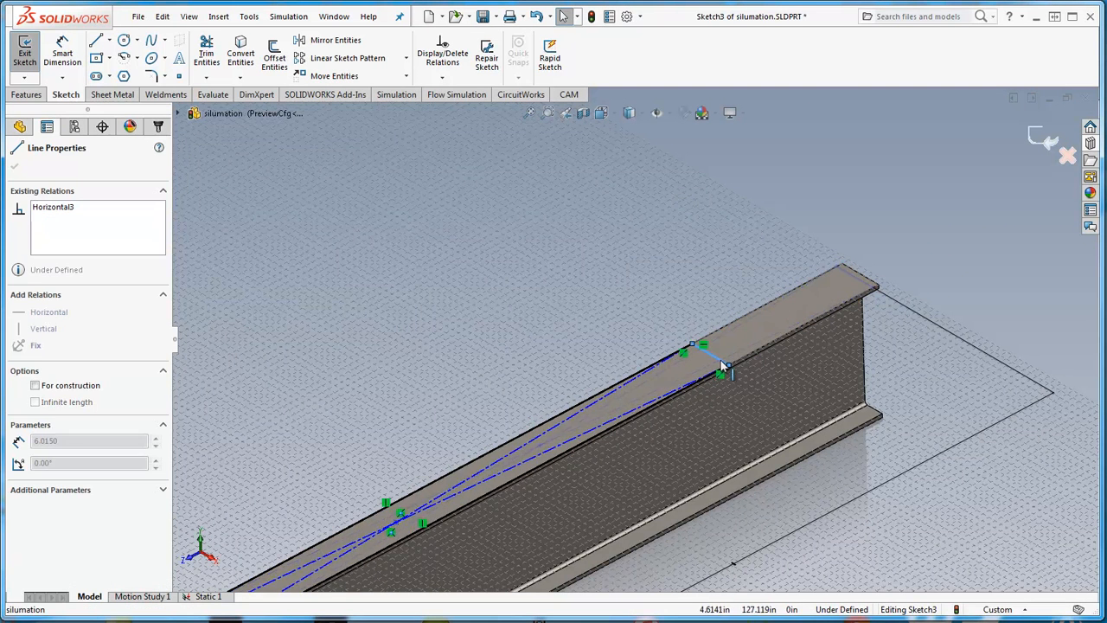
{"action": "left_click", "coordinate": [836, 197]}
{"action": "left_click", "coordinate": [62, 55]}
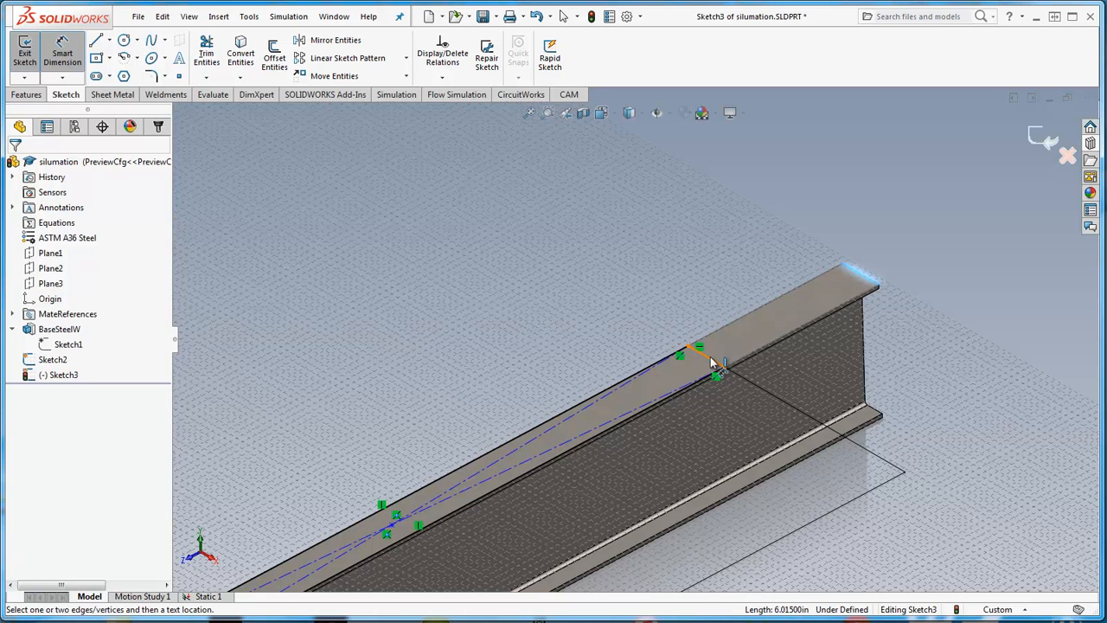
{"action": "left_click", "coordinate": [711, 363]}
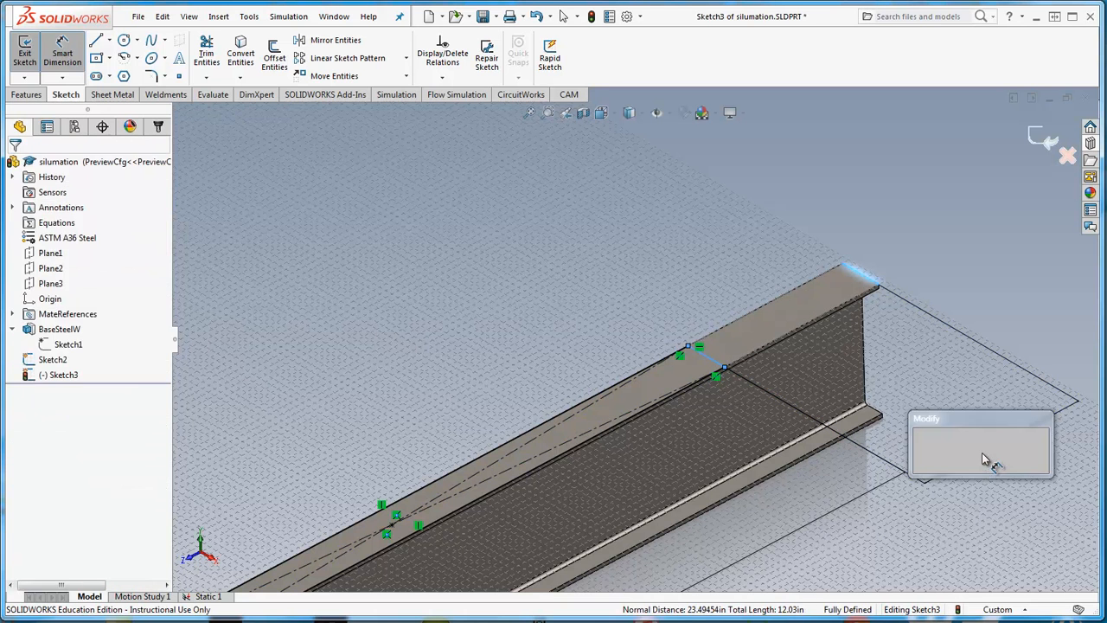
{"action": "left_click", "coordinate": [984, 459]}
{"action": "type", "text": "74"}
{"action": "key", "text": "Return"}
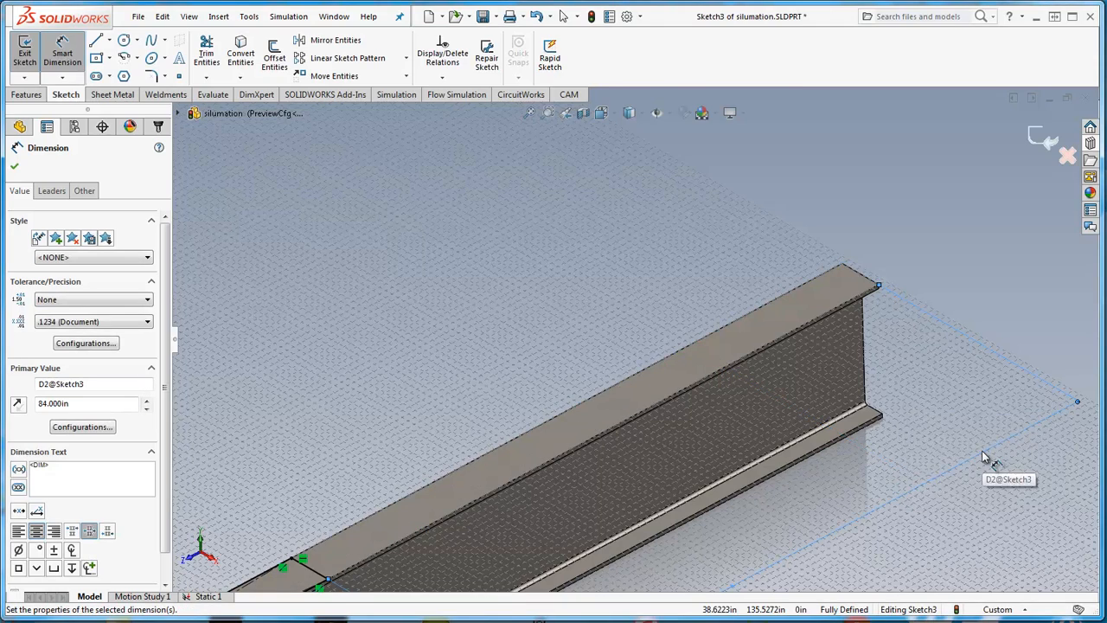
Exit the sketch of the 96 in rectangle and clear the selection
{"action": "scroll", "coordinate": [856, 418], "scroll_direction": "up", "scroll_amount": 6}
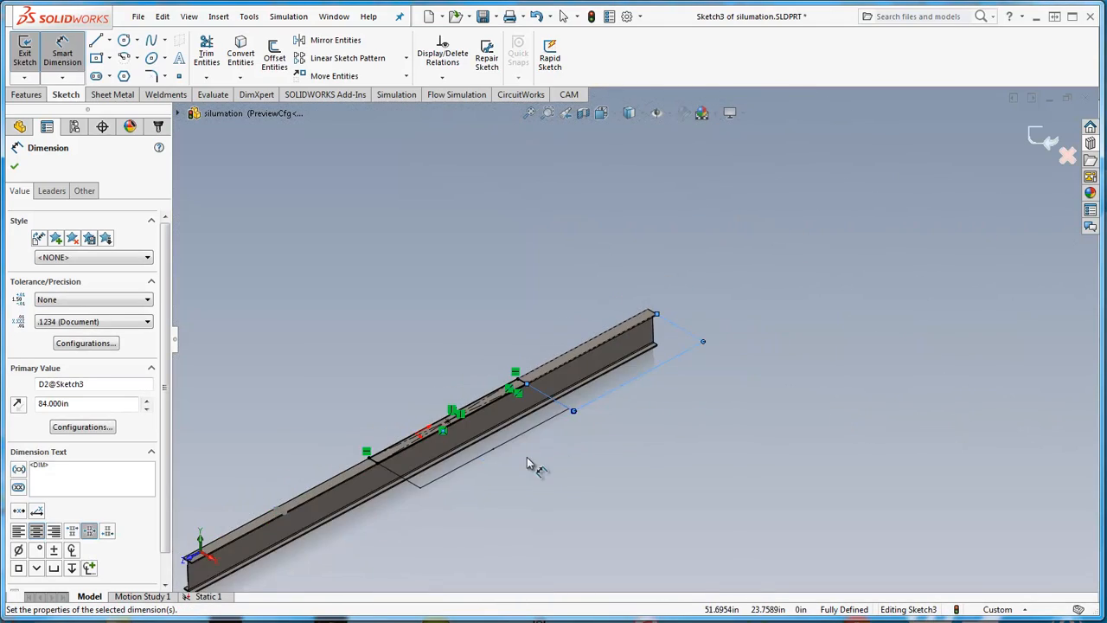
{"action": "scroll", "coordinate": [526, 463], "scroll_direction": "up", "scroll_amount": 2}
{"action": "left_click", "coordinate": [1032, 143]}
{"action": "scroll", "coordinate": [540, 417], "scroll_direction": "down", "scroll_amount": 3}
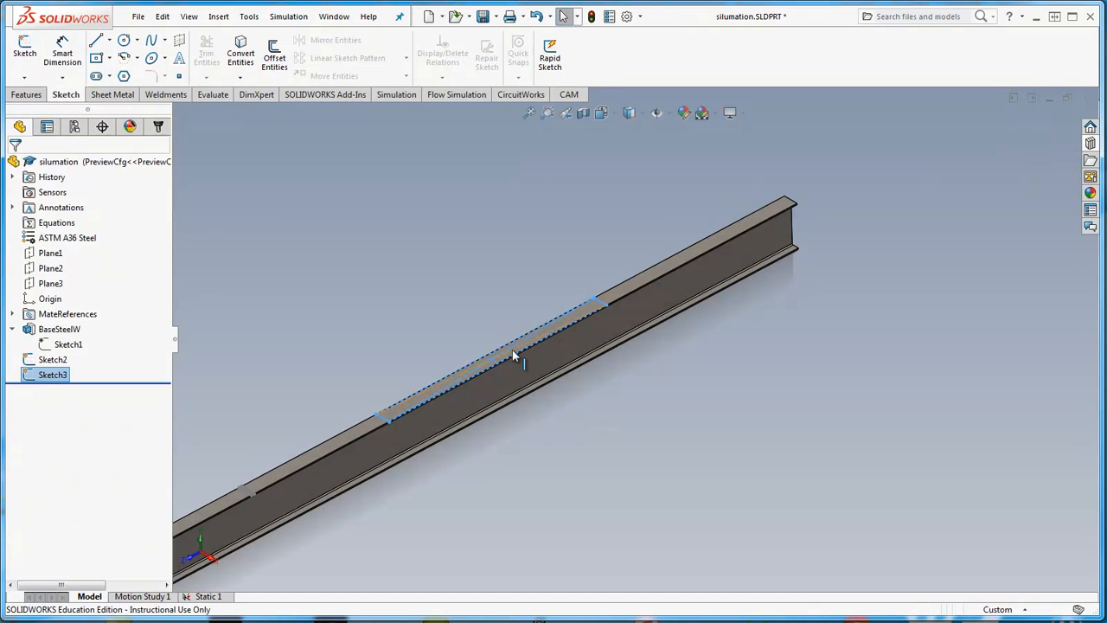
{"action": "left_click", "coordinate": [417, 273]}
{"action": "scroll", "coordinate": [468, 307], "scroll_direction": "up", "scroll_amount": 3}
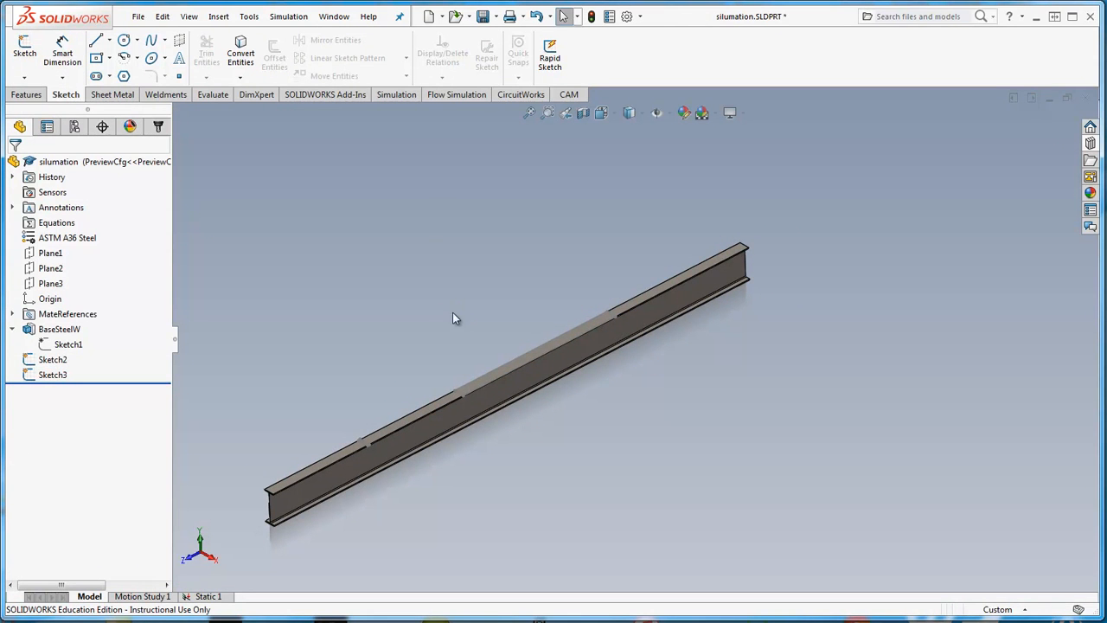
Start a force load in the Static 1 study and try the whole top flange face as its target
{"action": "left_click", "coordinate": [208, 597]}
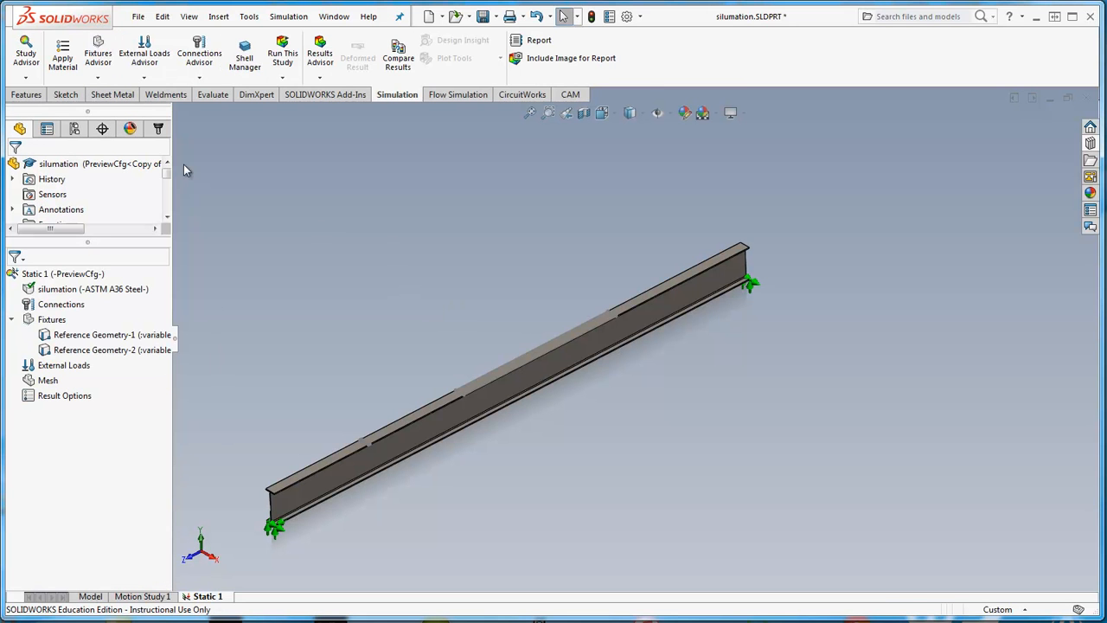
{"action": "left_click", "coordinate": [148, 80]}
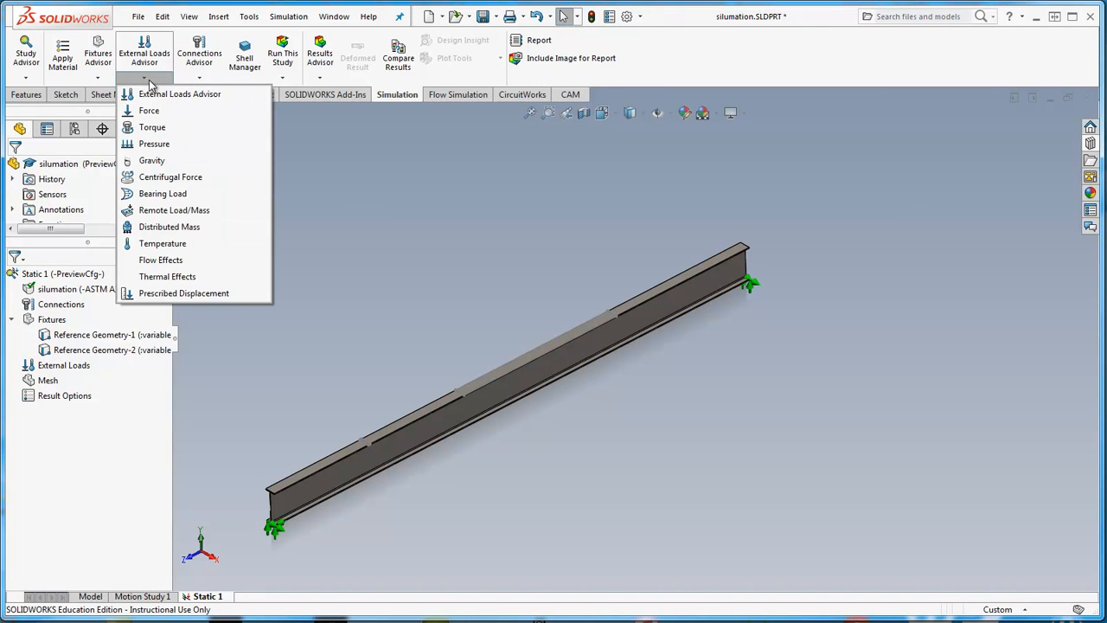
{"action": "left_click", "coordinate": [154, 116]}
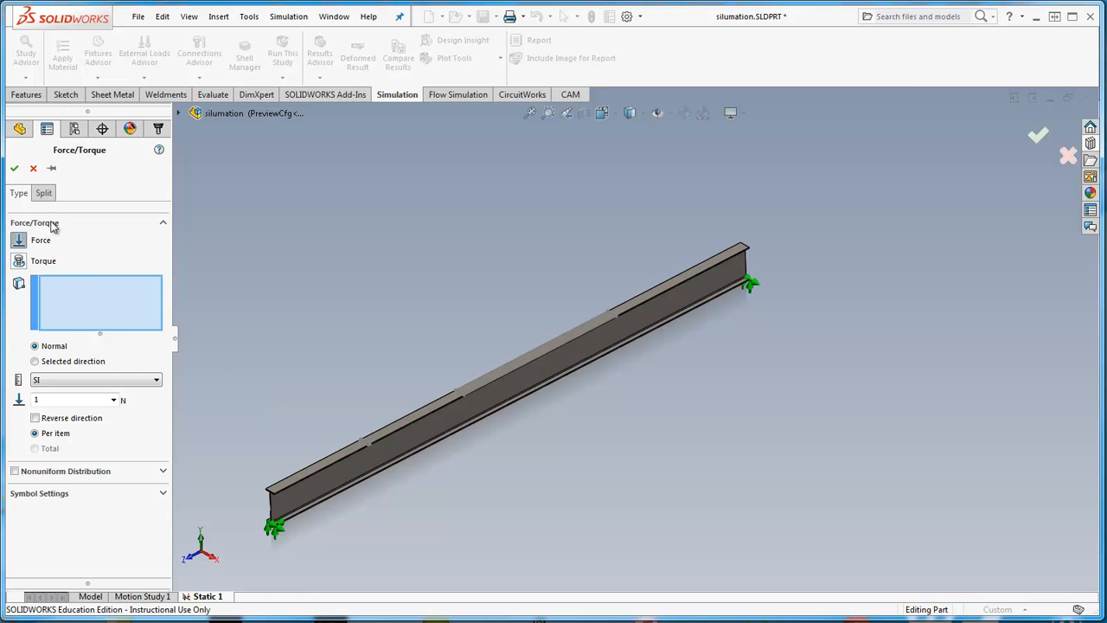
{"action": "scroll", "coordinate": [326, 467], "scroll_direction": "down", "scroll_amount": 4}
{"action": "left_click", "coordinate": [385, 461]}
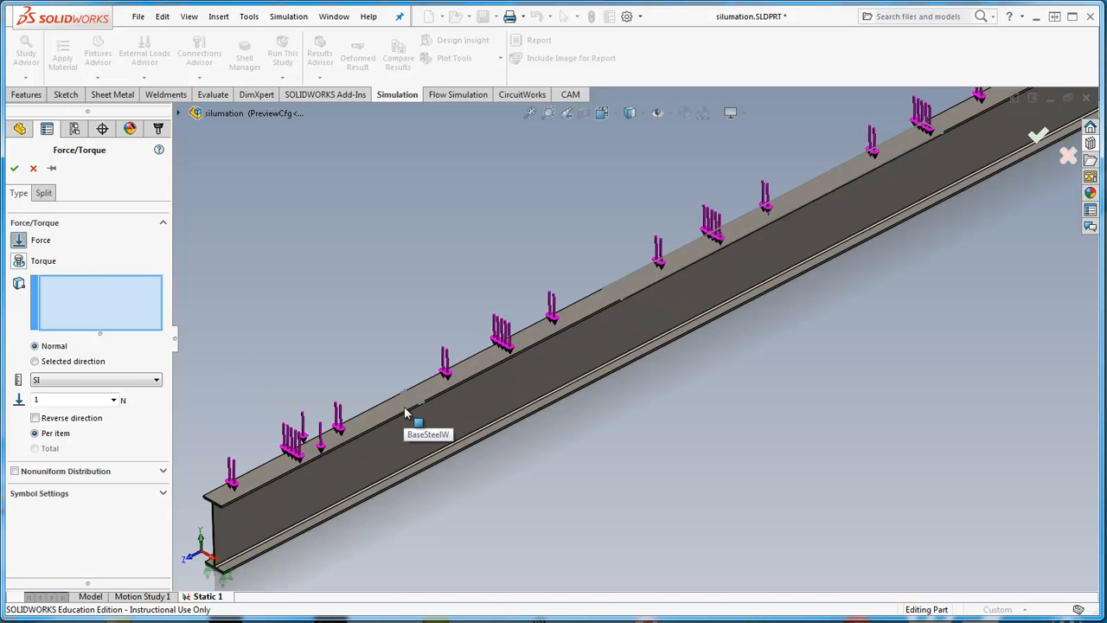
{"action": "scroll", "coordinate": [482, 396], "scroll_direction": "down", "scroll_amount": 5}
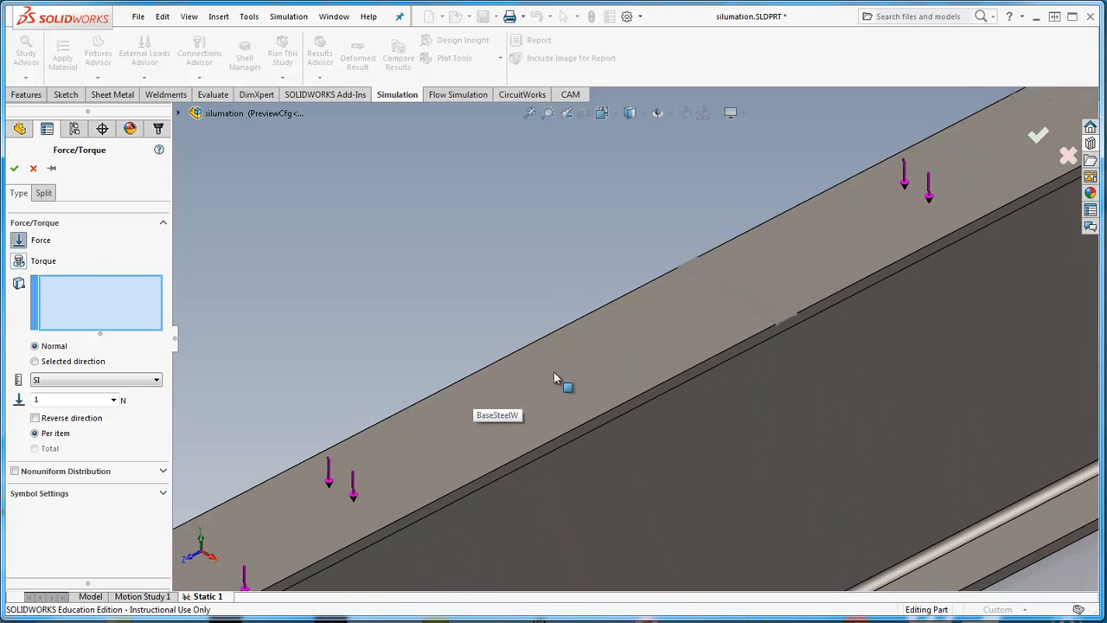
Split the top flange face with the 1 in patch sketch from within the force definition
{"action": "left_click", "coordinate": [44, 194]}
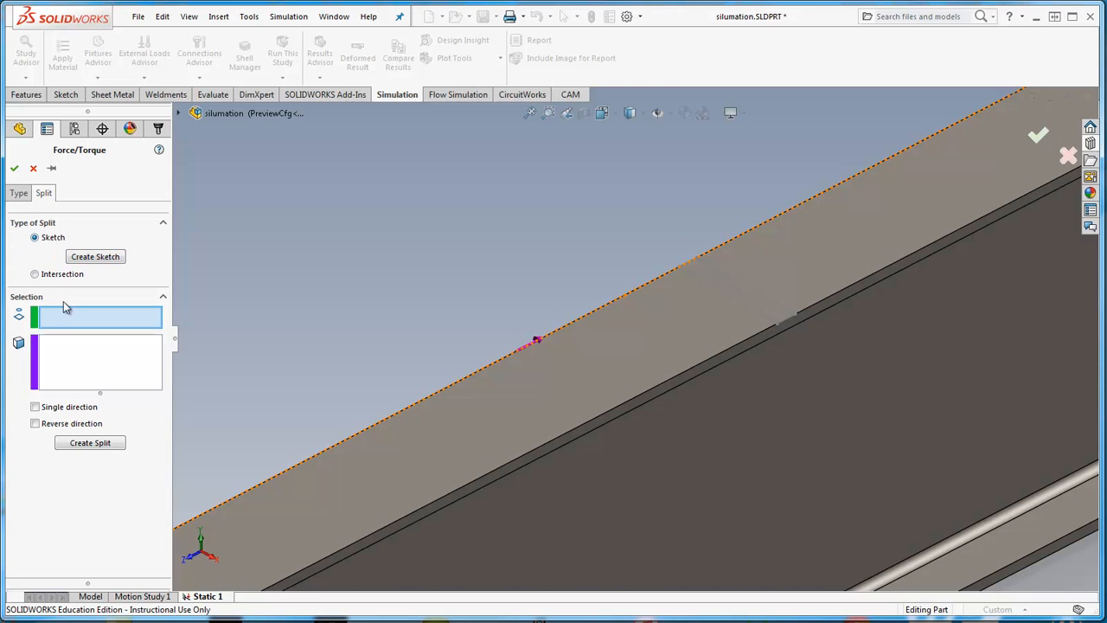
{"action": "left_click", "coordinate": [66, 351]}
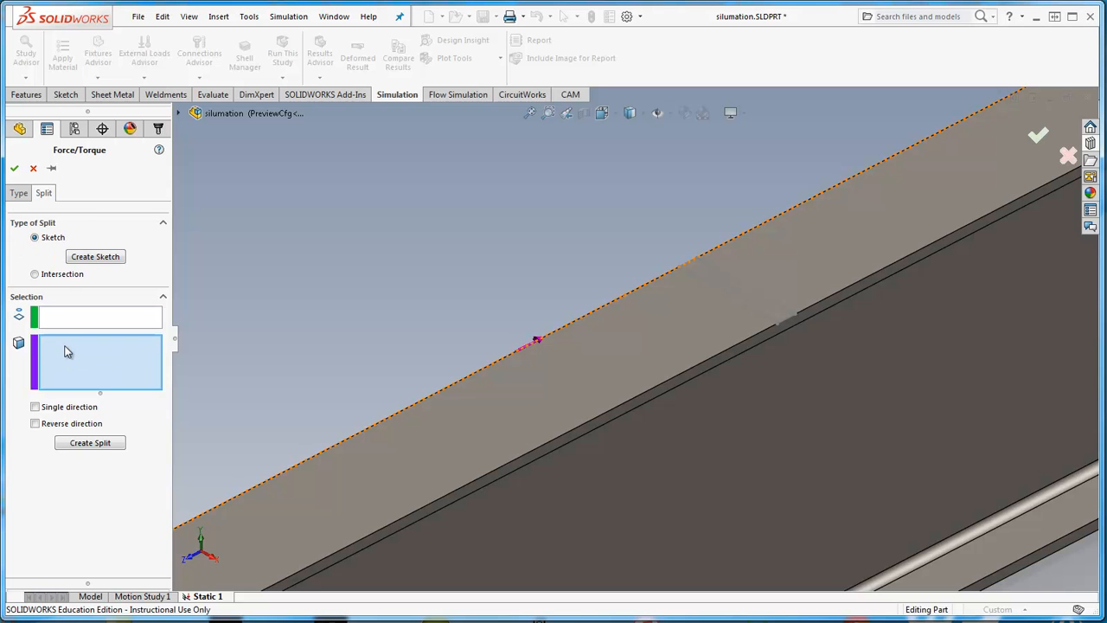
{"action": "left_click", "coordinate": [492, 439]}
{"action": "scroll", "coordinate": [491, 438], "scroll_direction": "up", "scroll_amount": 5}
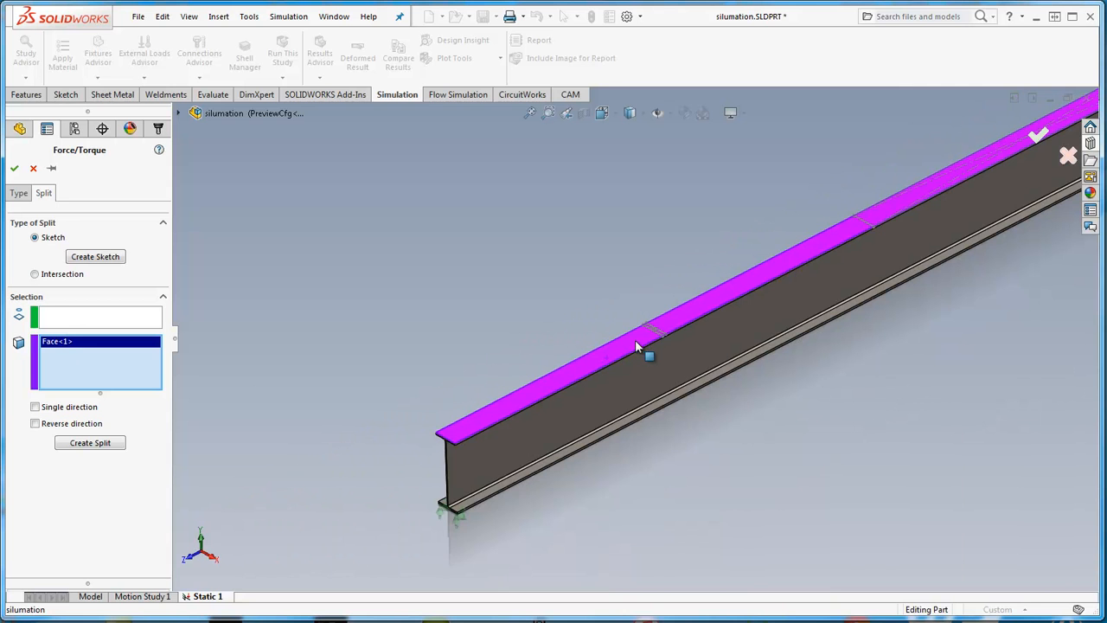
{"action": "scroll", "coordinate": [633, 346], "scroll_direction": "down", "scroll_amount": 3}
{"action": "left_click", "coordinate": [72, 318]}
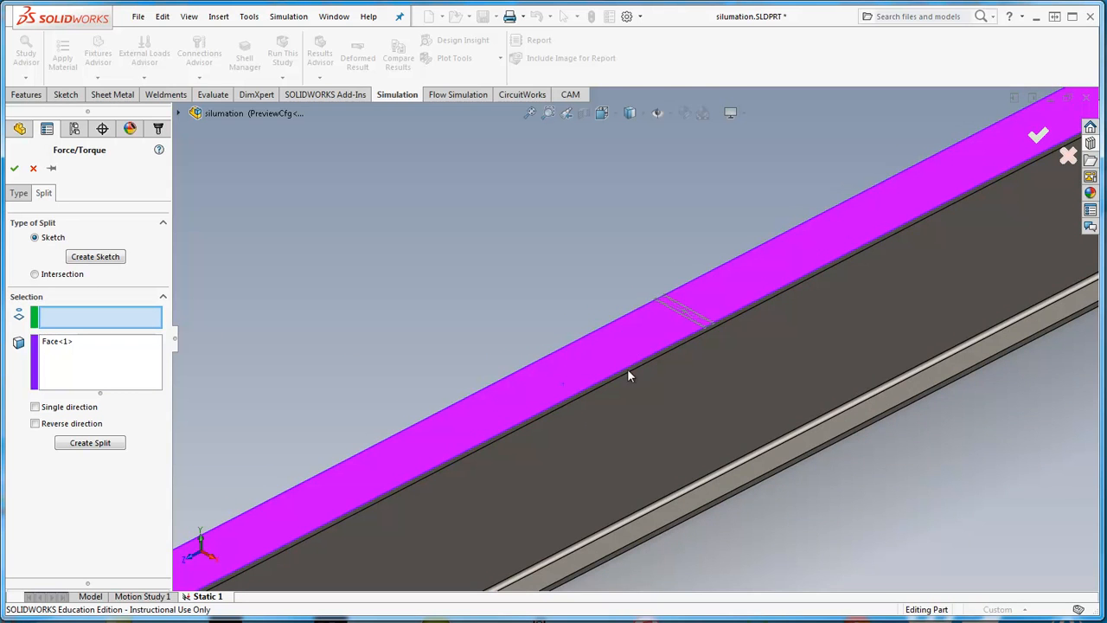
{"action": "scroll", "coordinate": [663, 346], "scroll_direction": "down", "scroll_amount": 3}
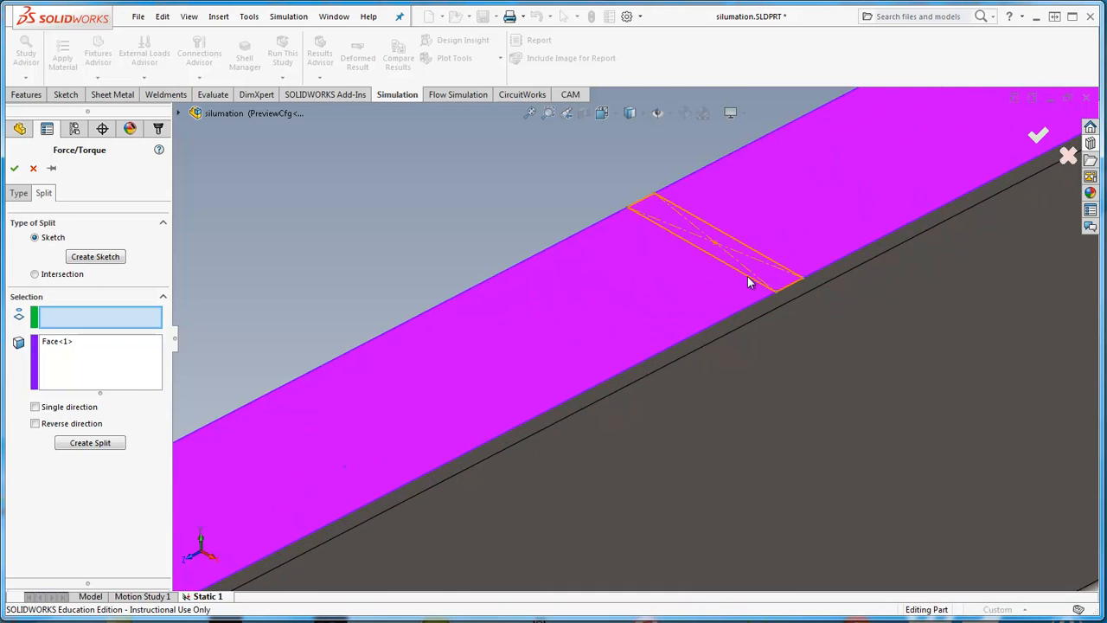
{"action": "left_click", "coordinate": [748, 277]}
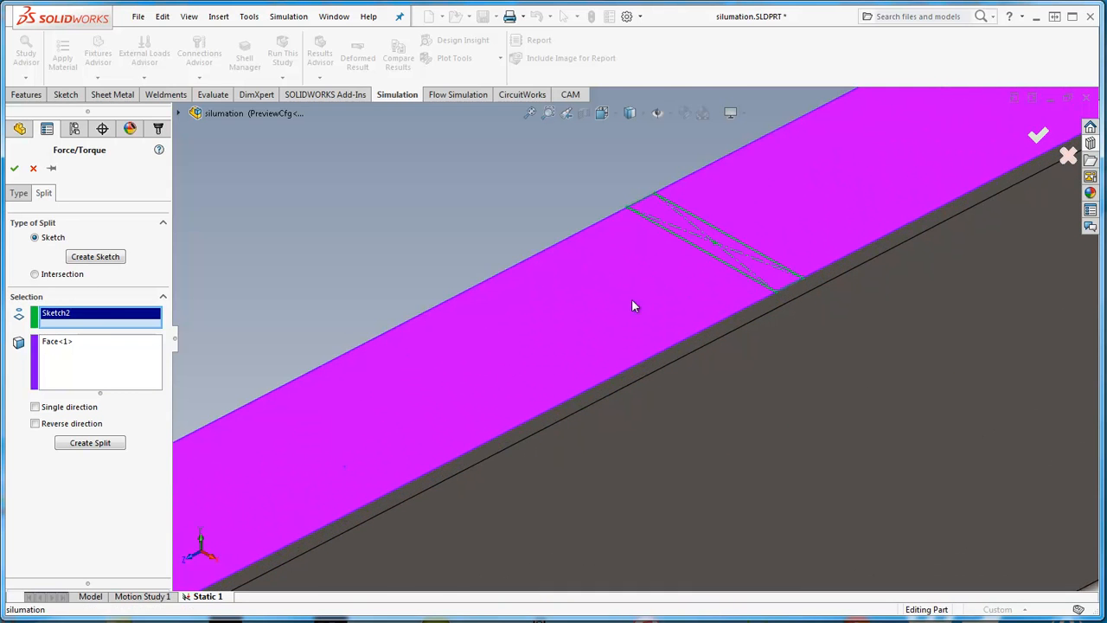
{"action": "left_click", "coordinate": [109, 445]}
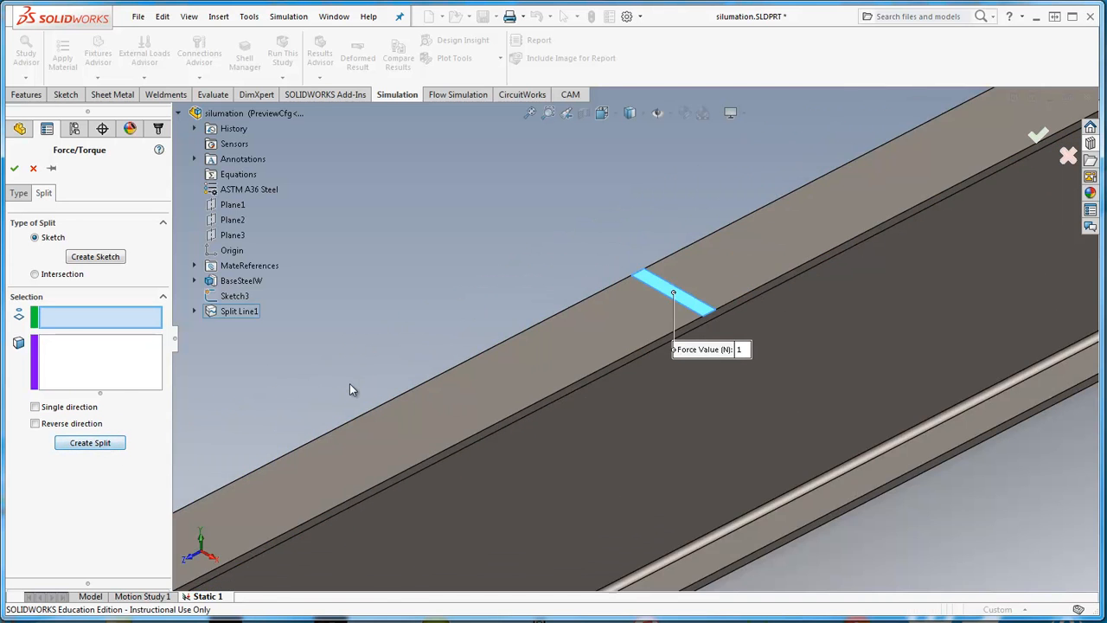
Apply a 5000 lbf normal force in English (IPS) units to the split 1 in patch
{"action": "left_click", "coordinate": [18, 192]}
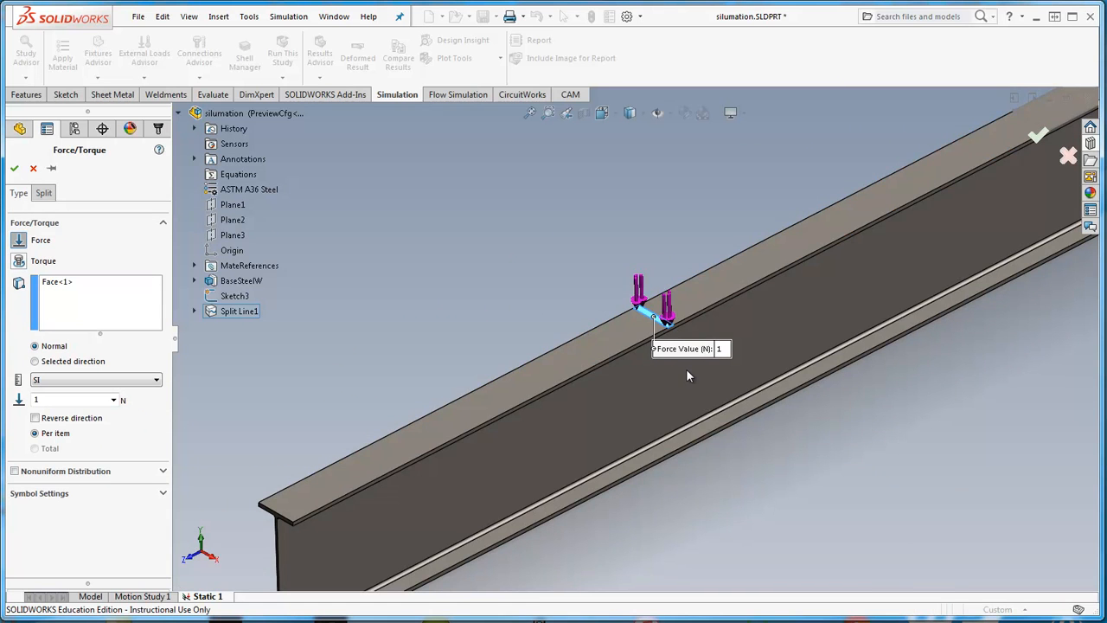
{"action": "scroll", "coordinate": [686, 368], "scroll_direction": "down", "scroll_amount": 2}
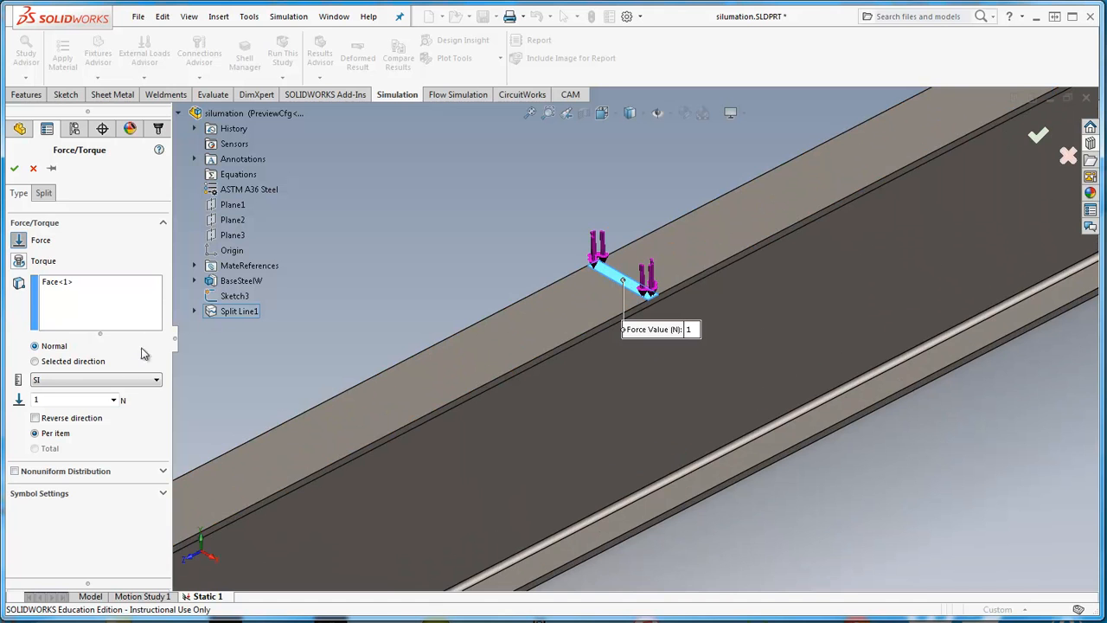
{"action": "left_click", "coordinate": [54, 384]}
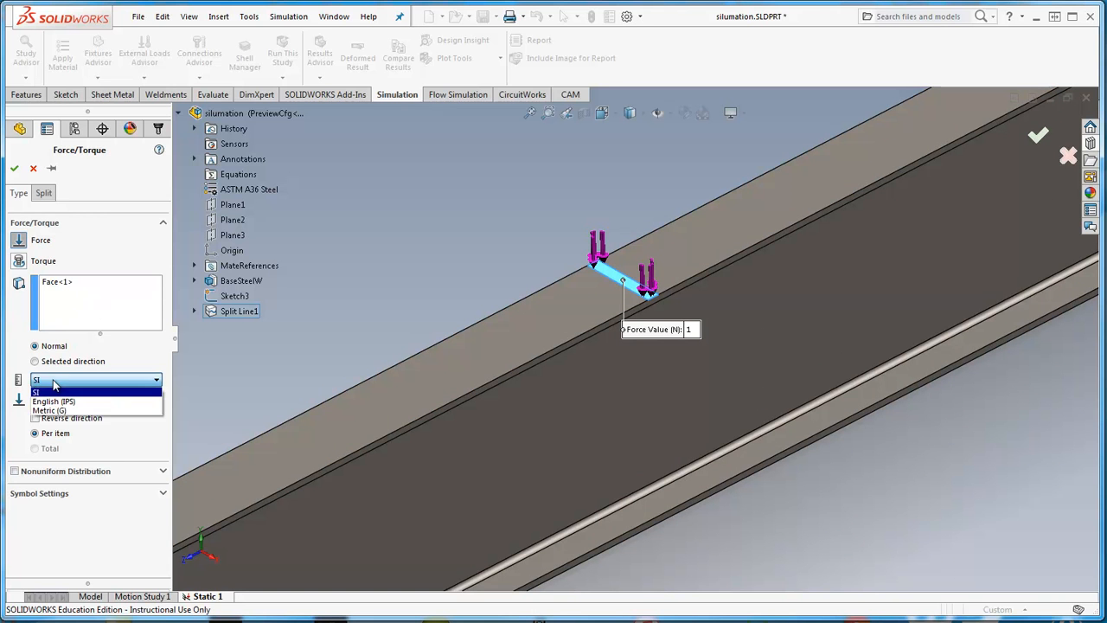
{"action": "left_click", "coordinate": [60, 404]}
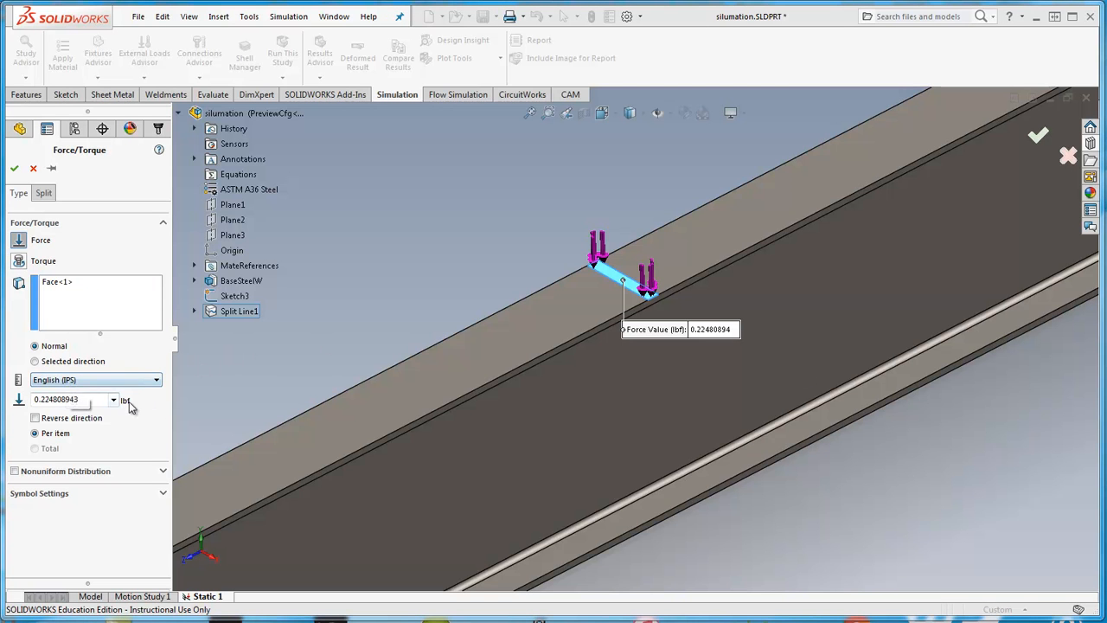
{"action": "double_click", "coordinate": [87, 400]}
{"action": "type", "text": "5000"}
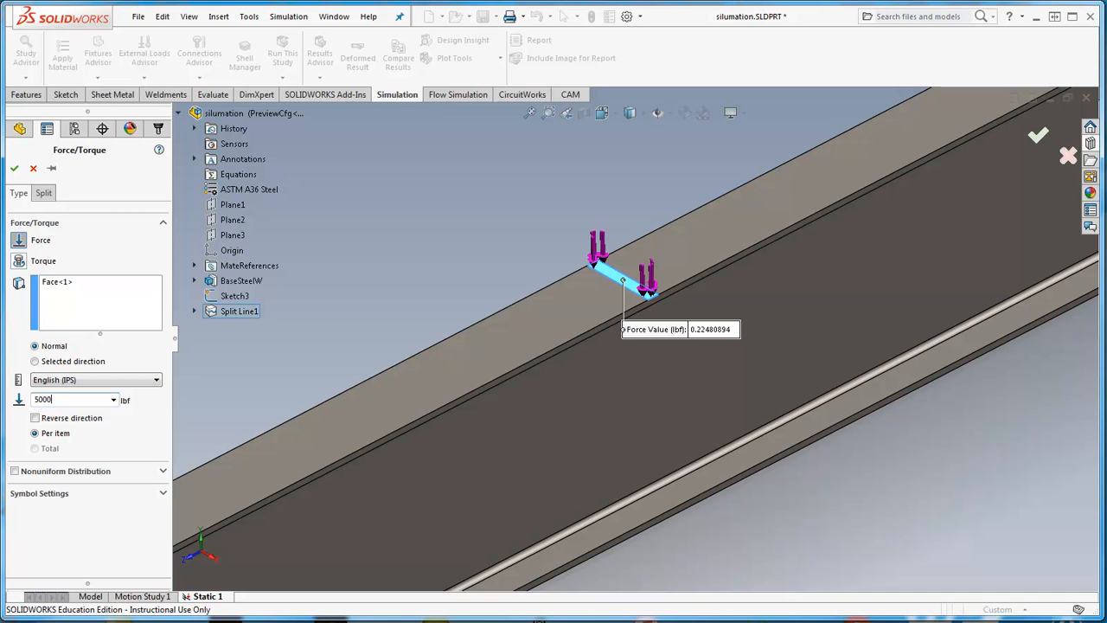
{"action": "left_click", "coordinate": [14, 167]}
Start a second force load and choose the long top flange face beyond the loaded patch as the face to split
{"action": "scroll", "coordinate": [410, 281], "scroll_direction": "up", "scroll_amount": 5}
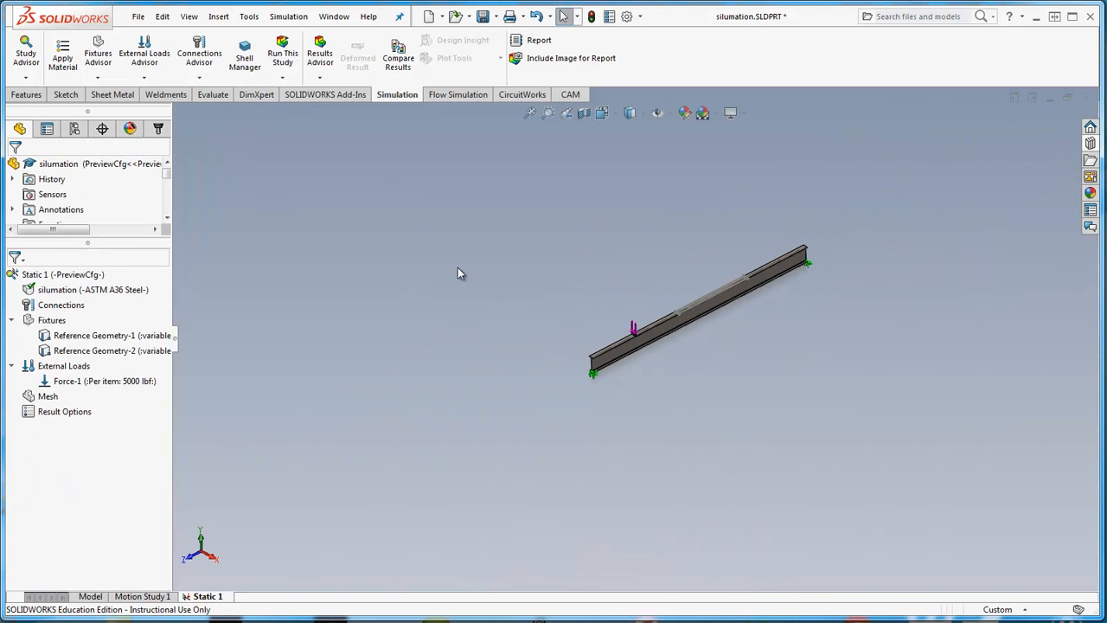
{"action": "scroll", "coordinate": [682, 303], "scroll_direction": "down", "scroll_amount": 2}
{"action": "scroll", "coordinate": [745, 360], "scroll_direction": "down", "scroll_amount": 2}
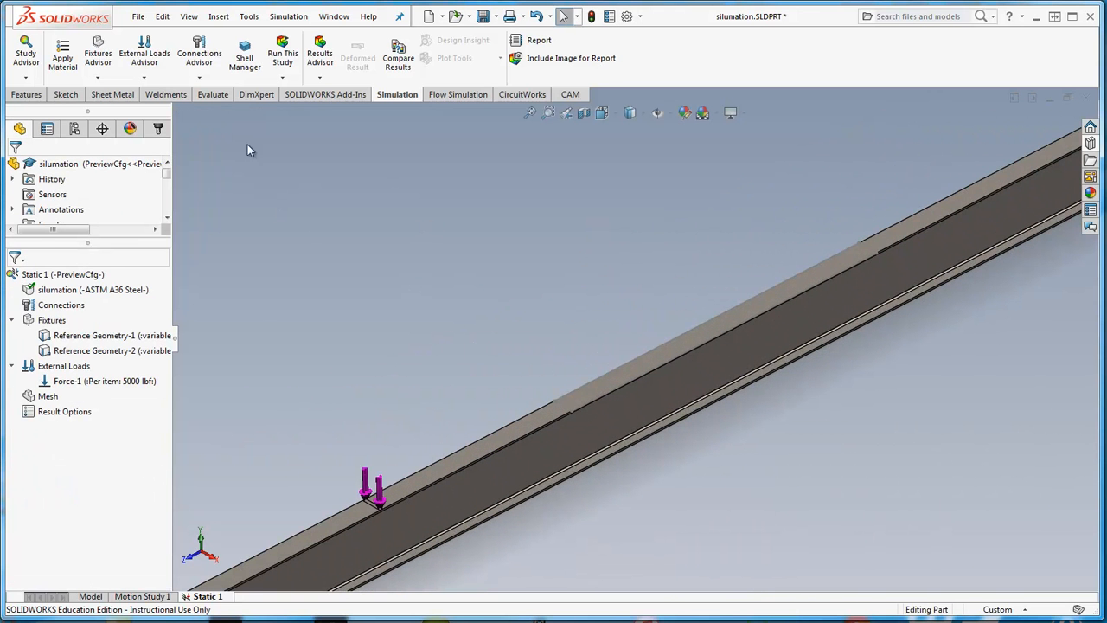
{"action": "left_click", "coordinate": [159, 82]}
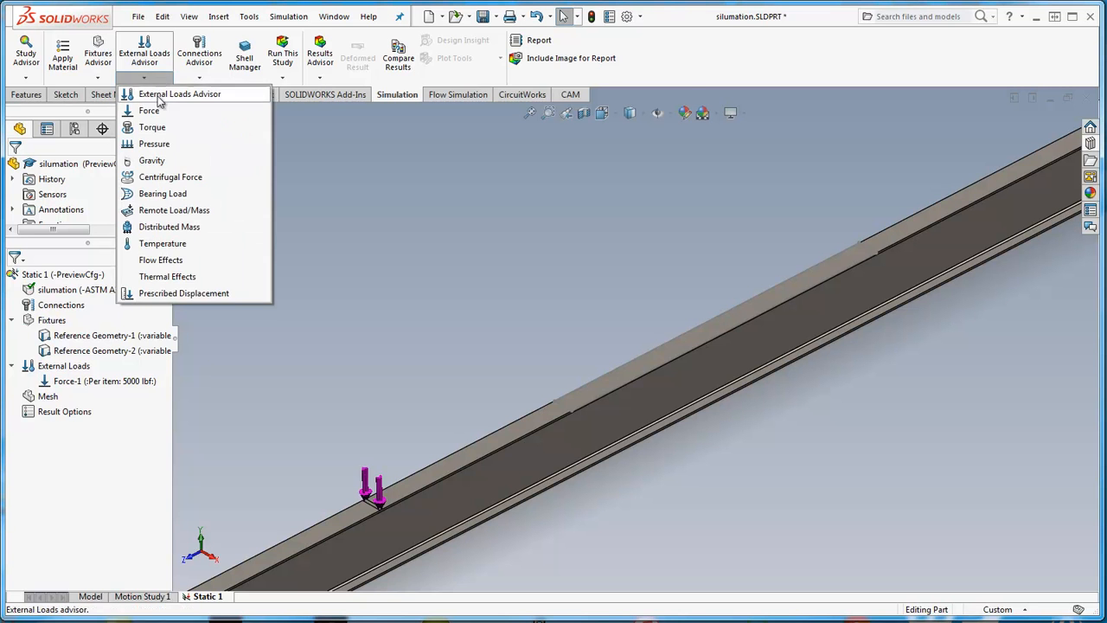
{"action": "left_click", "coordinate": [150, 111]}
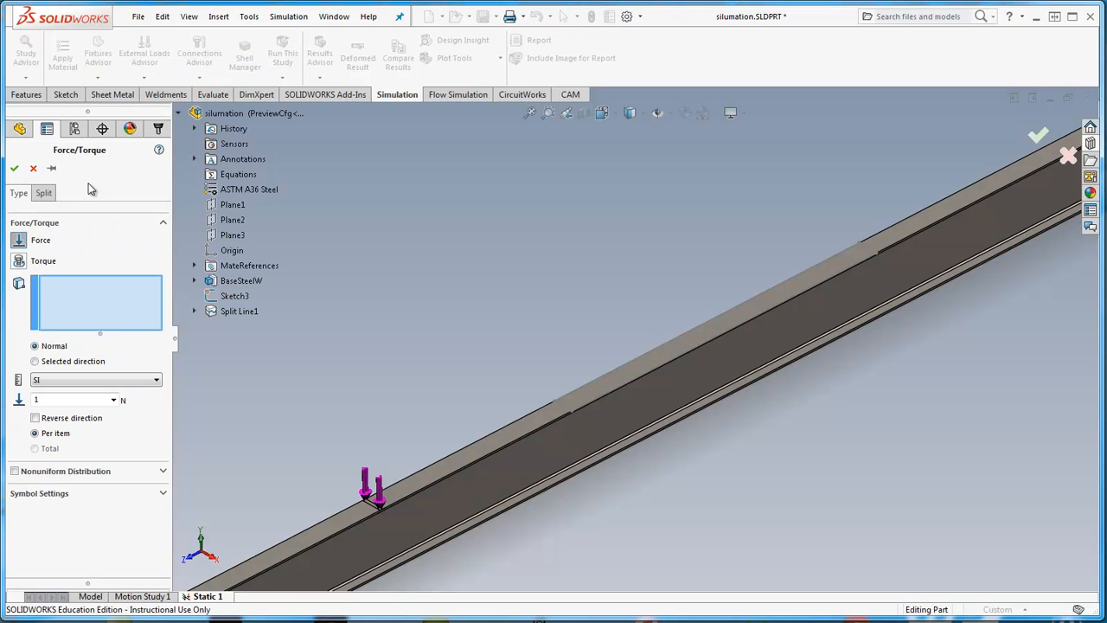
{"action": "left_click", "coordinate": [45, 194]}
{"action": "left_click", "coordinate": [77, 364]}
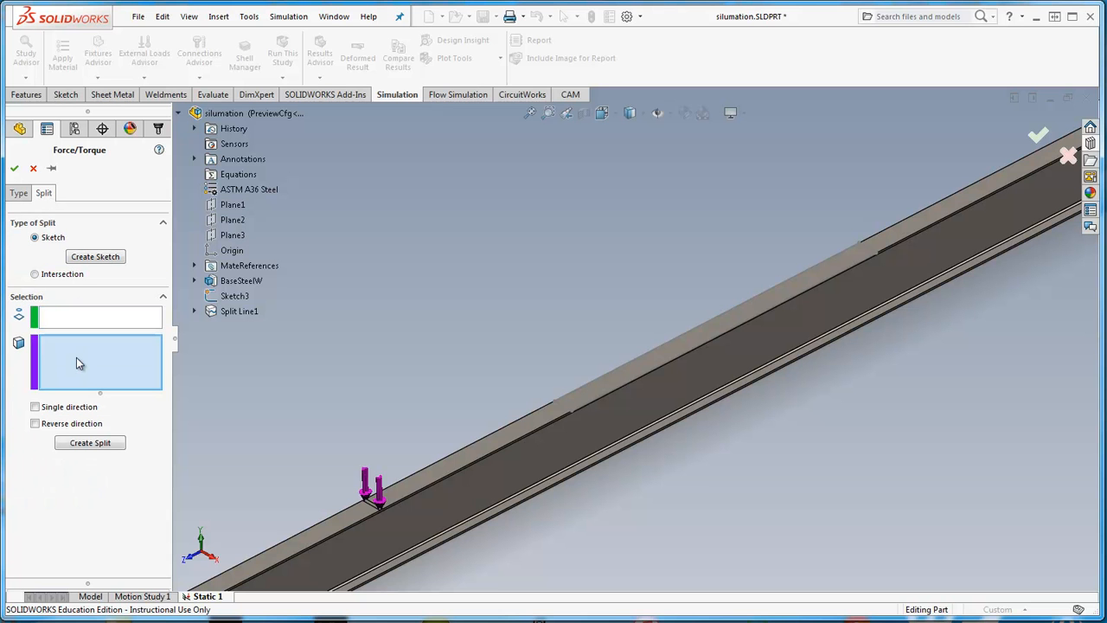
{"action": "left_click", "coordinate": [542, 414]}
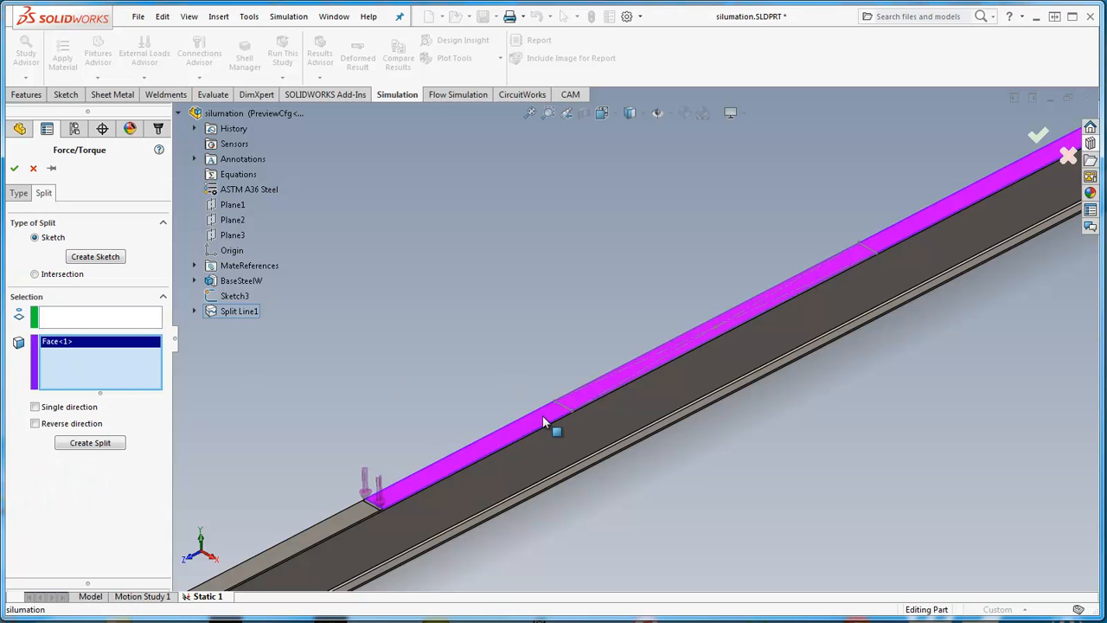
Split the long top flange face with the 96 in patch sketch, Sketch3, from within the second force definition
{"action": "scroll", "coordinate": [418, 489], "scroll_direction": "down", "scroll_amount": 2}
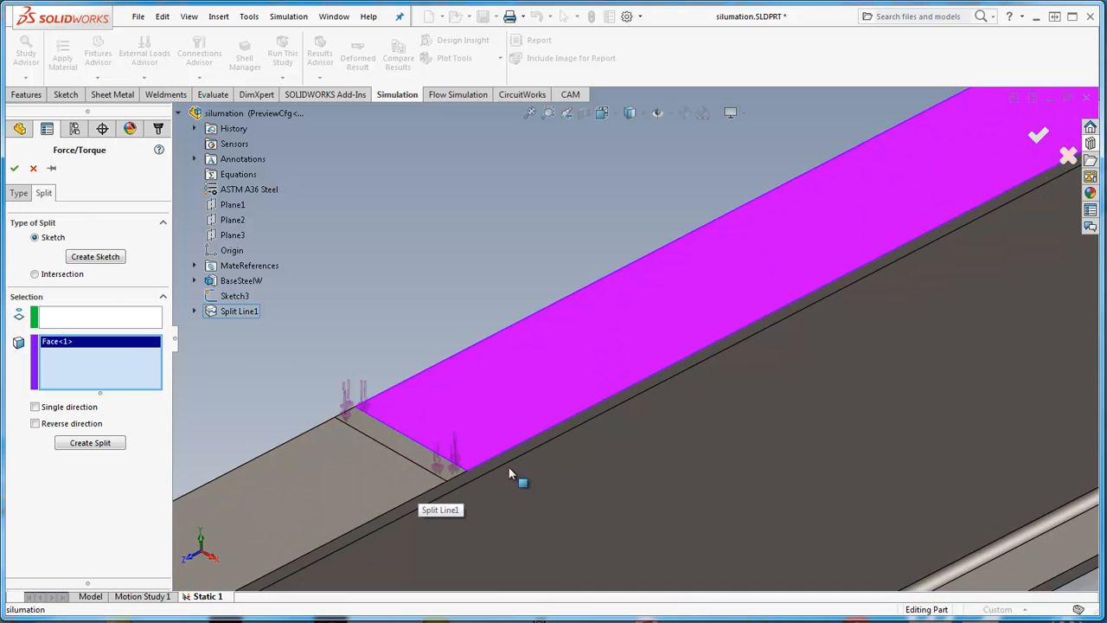
{"action": "scroll", "coordinate": [551, 469], "scroll_direction": "up", "scroll_amount": 3}
{"action": "scroll", "coordinate": [757, 257], "scroll_direction": "up", "scroll_amount": 4}
{"action": "scroll", "coordinate": [866, 229], "scroll_direction": "up", "scroll_amount": 2}
{"action": "scroll", "coordinate": [866, 230], "scroll_direction": "down", "scroll_amount": 5}
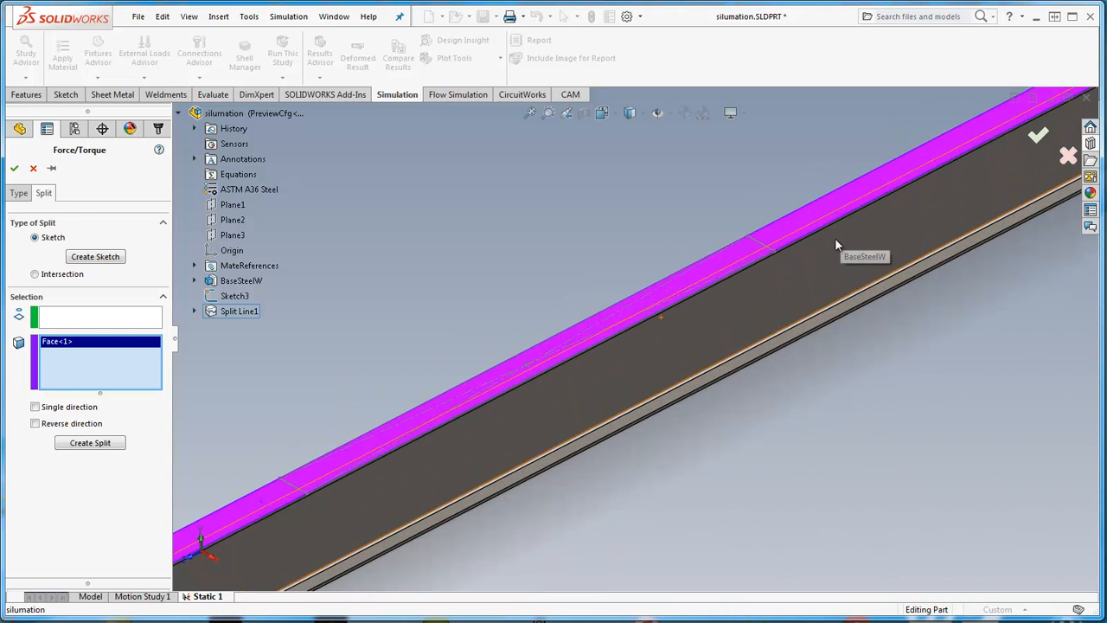
{"action": "left_click", "coordinate": [80, 323]}
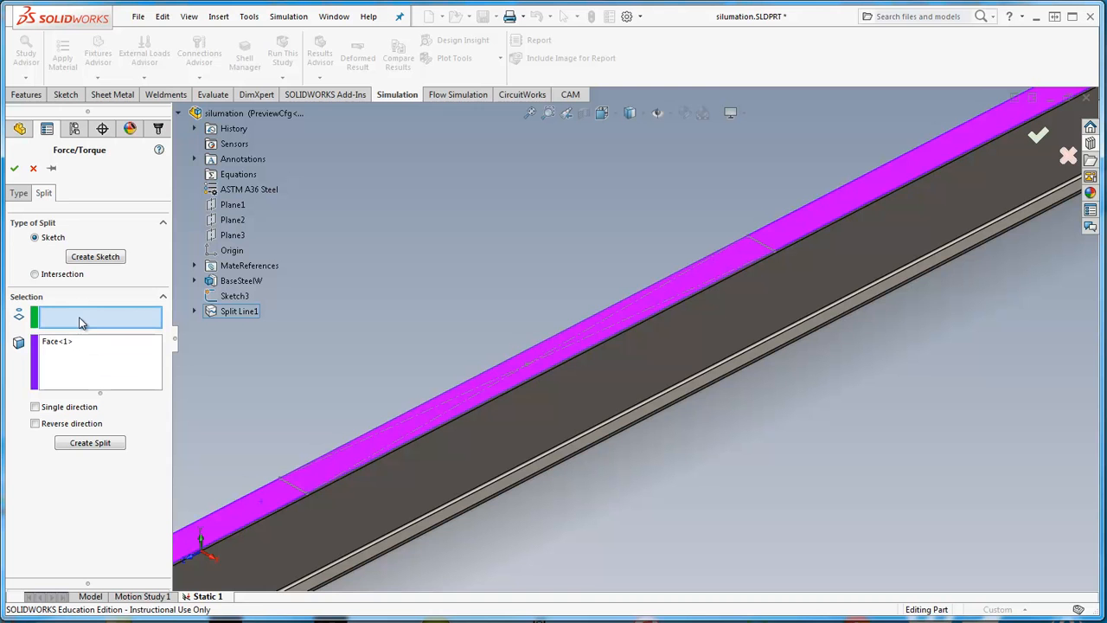
{"action": "left_click", "coordinate": [414, 413]}
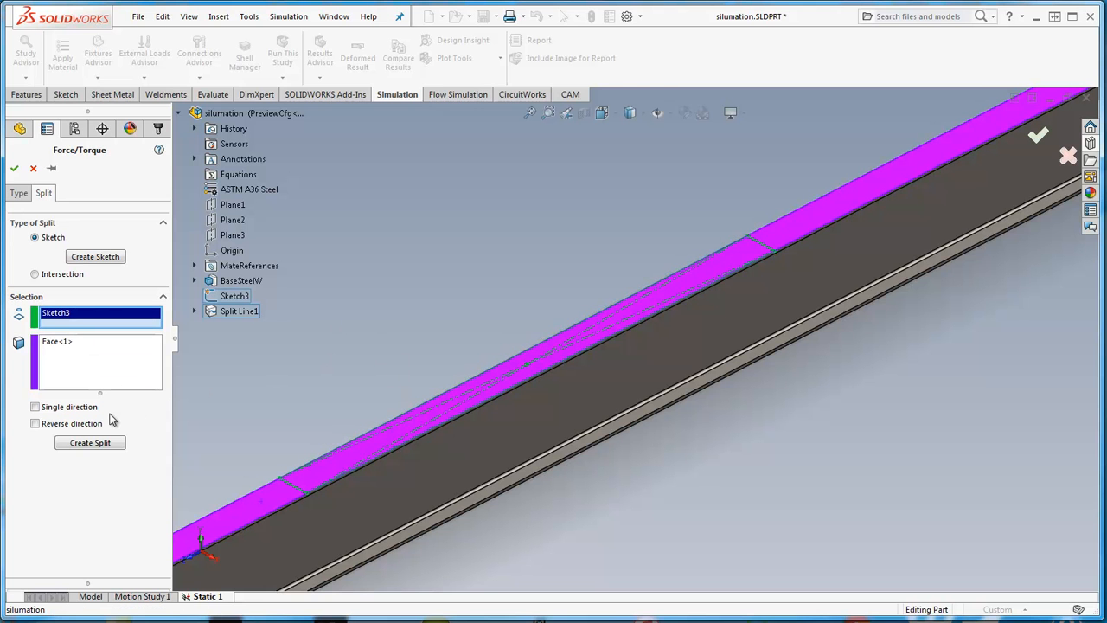
{"action": "left_click", "coordinate": [102, 444]}
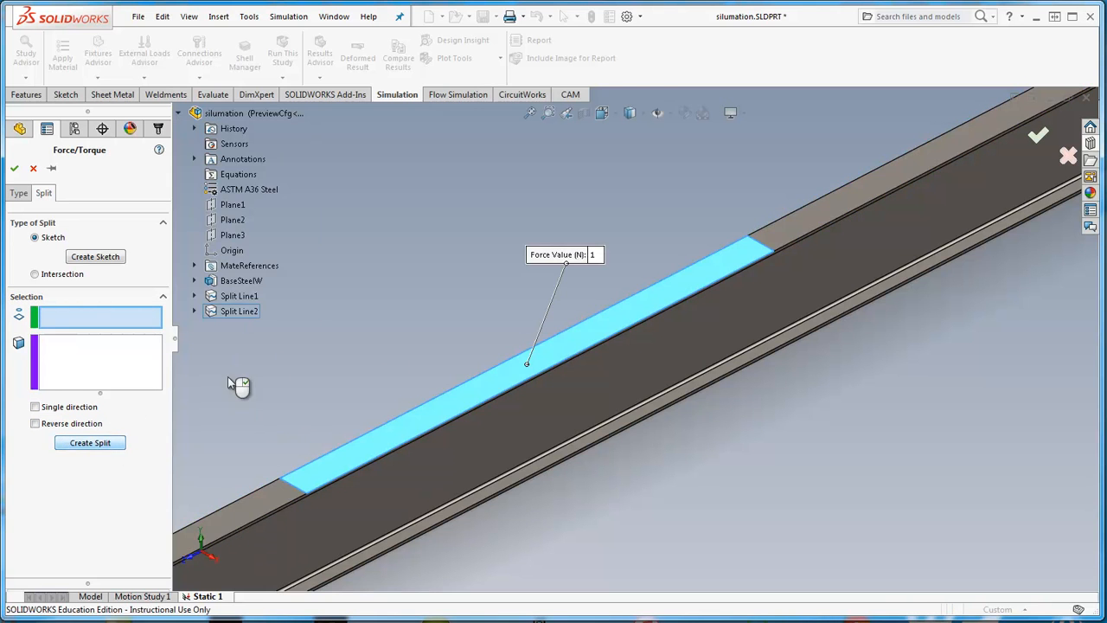
Apply a 20000 lbf normal force in English (IPS) units to the split 96 in patch
{"action": "left_click", "coordinate": [18, 192]}
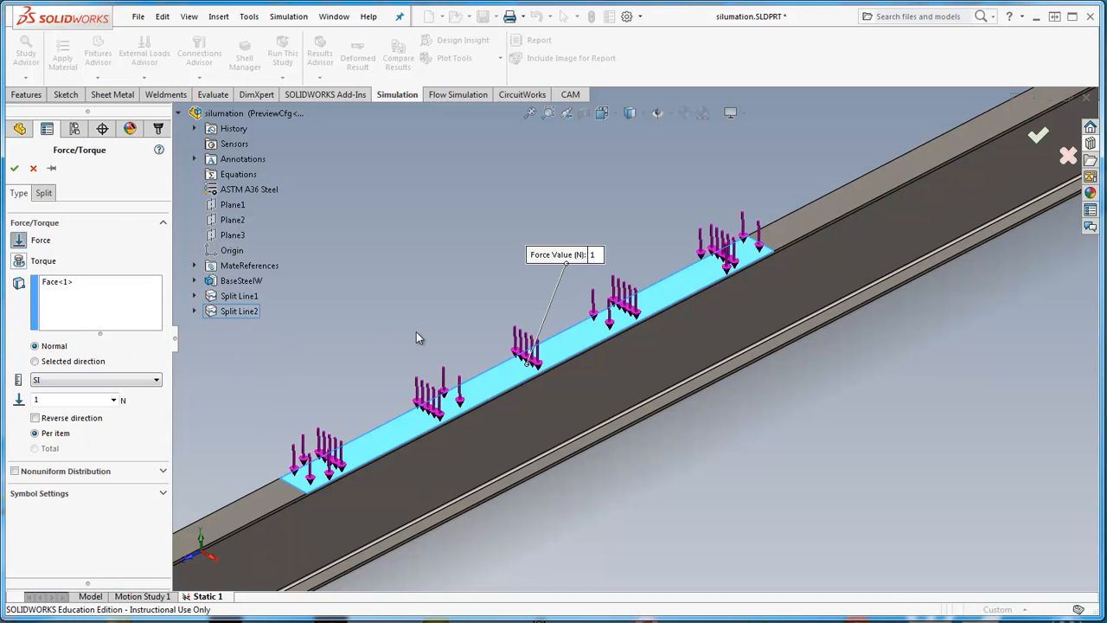
{"action": "key", "text": "f"}
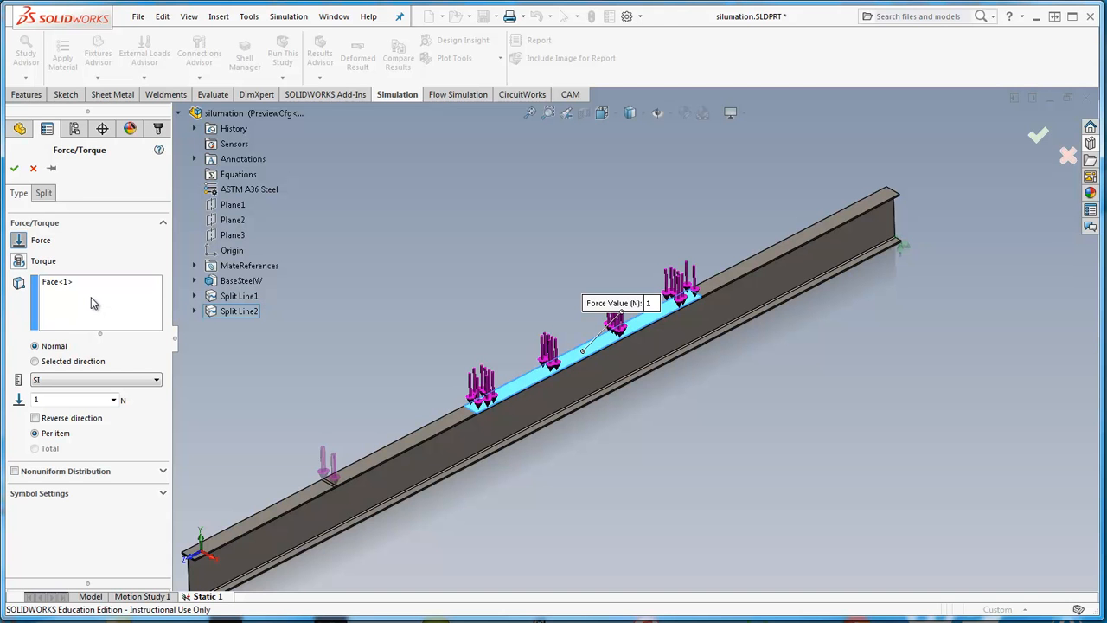
{"action": "left_click", "coordinate": [111, 379]}
{"action": "left_click", "coordinate": [103, 400]}
{"action": "double_click", "coordinate": [89, 399]}
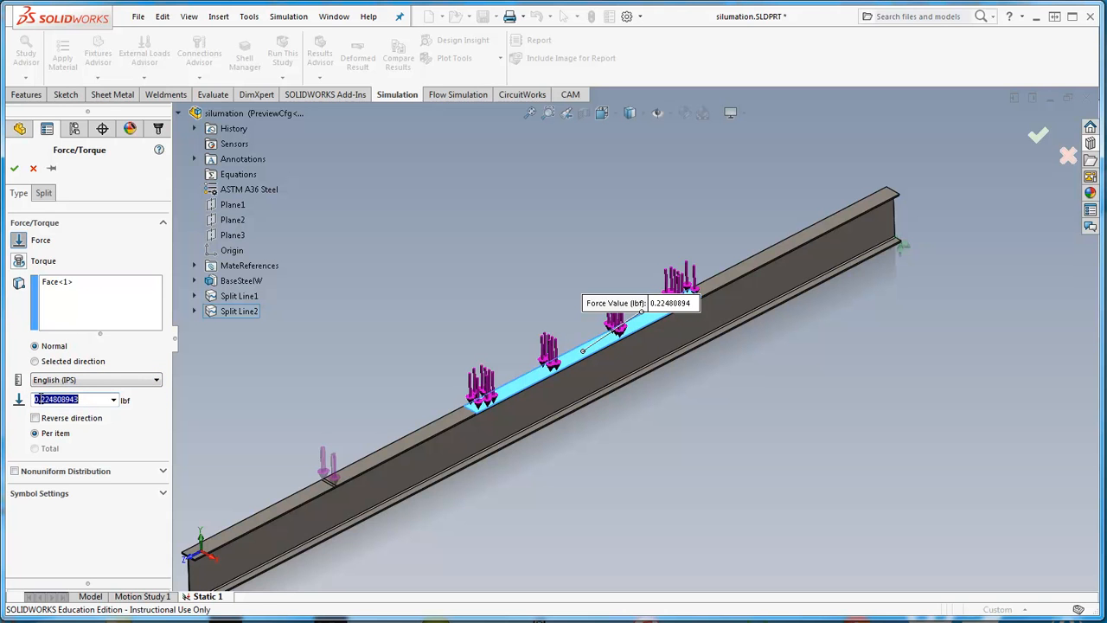
{"action": "type", "text": "20000"}
{"action": "left_click", "coordinate": [15, 170]}
{"action": "mouse_move", "coordinate": [445, 276]}
{"action": "middle_mouse_down"}
{"action": "mouse_move", "coordinate": [455, 292]}
{"action": "mouse_move", "coordinate": [453, 279]}
{"action": "middle_mouse_up"}
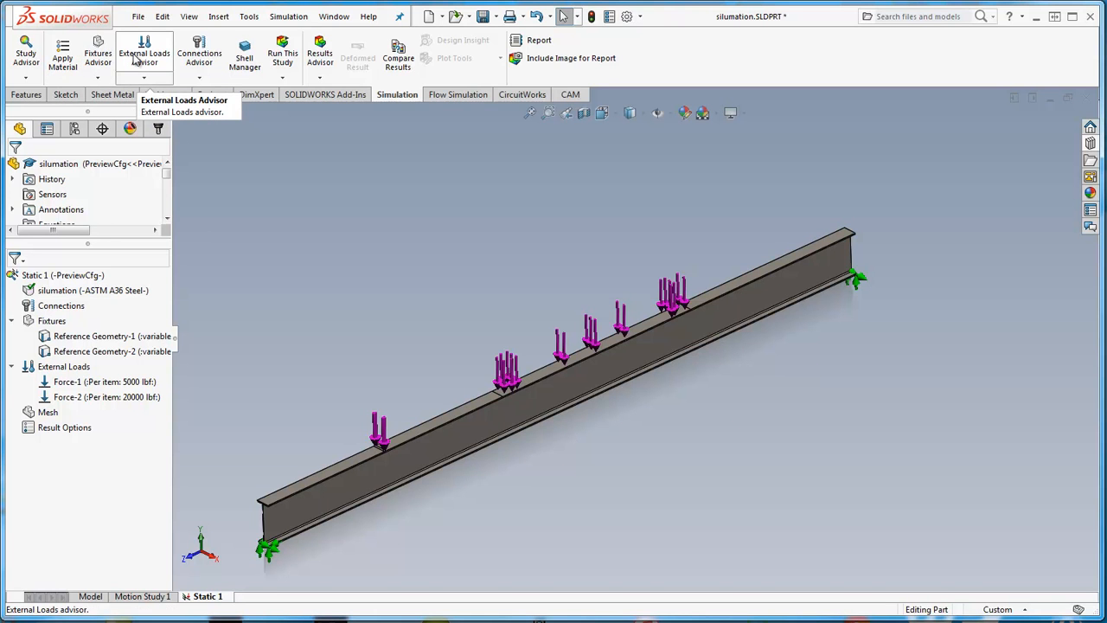
Mesh the beam with the density set fully to Fine and inspect the elements at the beam's end
{"action": "left_click", "coordinate": [286, 81]}
{"action": "left_click", "coordinate": [299, 117]}
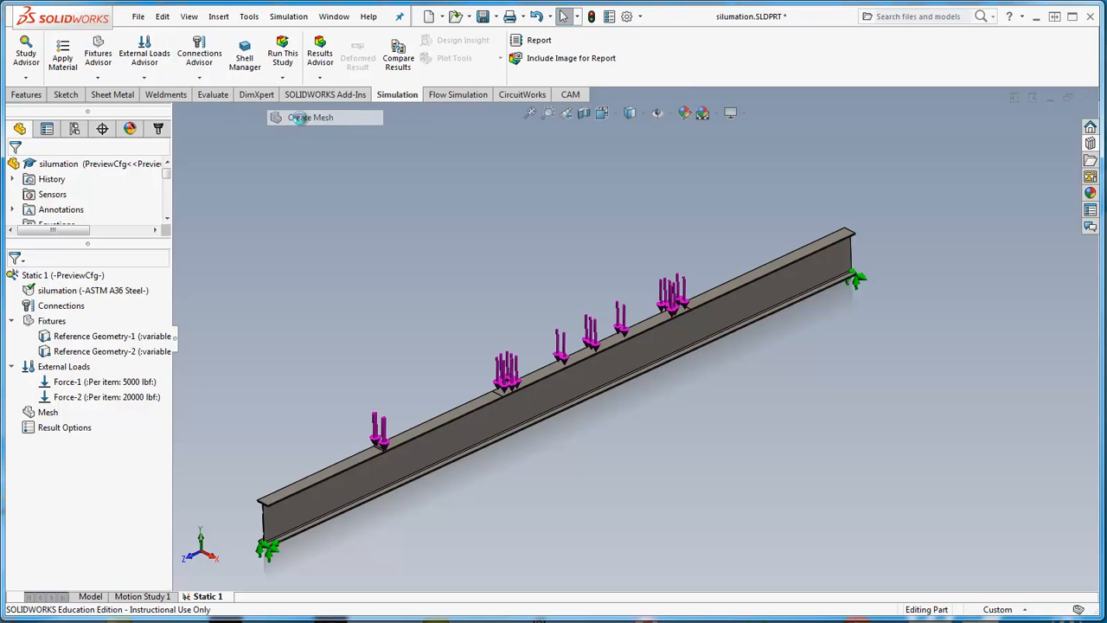
{"action": "left_click_drag", "start_coordinate": [97, 212], "coordinate": [164, 215]}
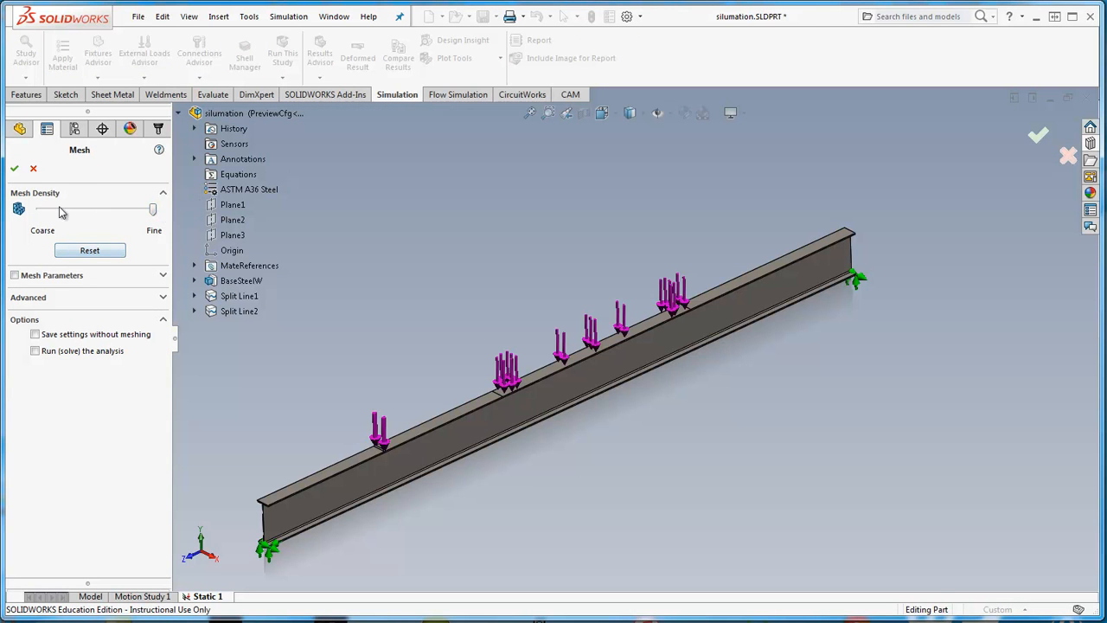
{"action": "left_click", "coordinate": [15, 170]}
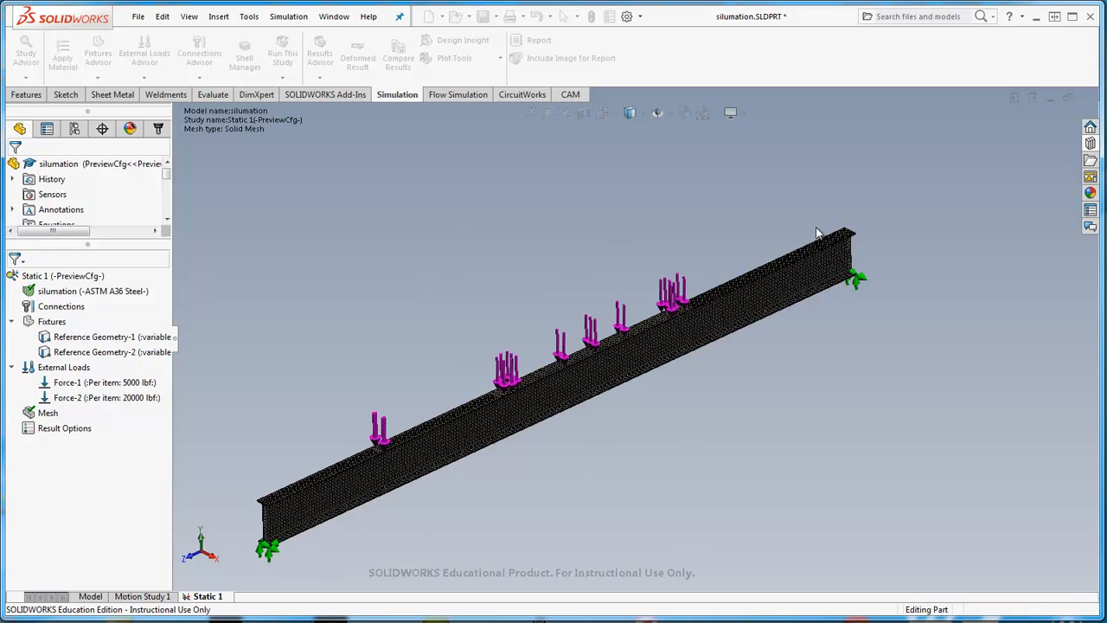
{"action": "scroll", "coordinate": [296, 508], "scroll_direction": "down", "scroll_amount": 8}
{"action": "scroll", "coordinate": [421, 437], "scroll_direction": "down", "scroll_amount": 3}
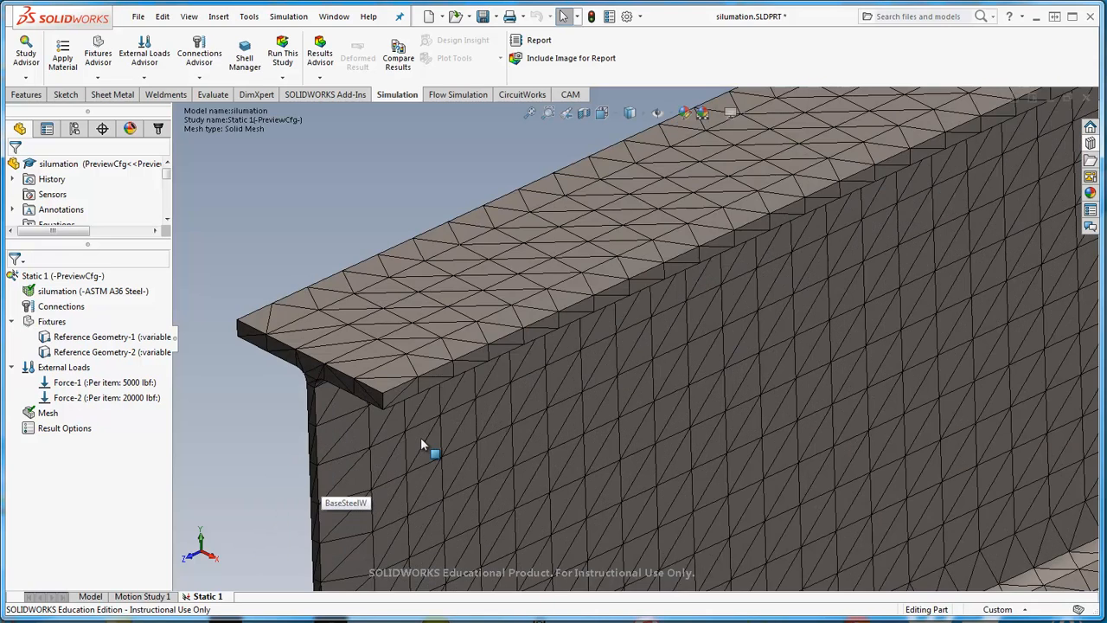
{"action": "scroll", "coordinate": [407, 435], "scroll_direction": "up", "scroll_amount": 10}
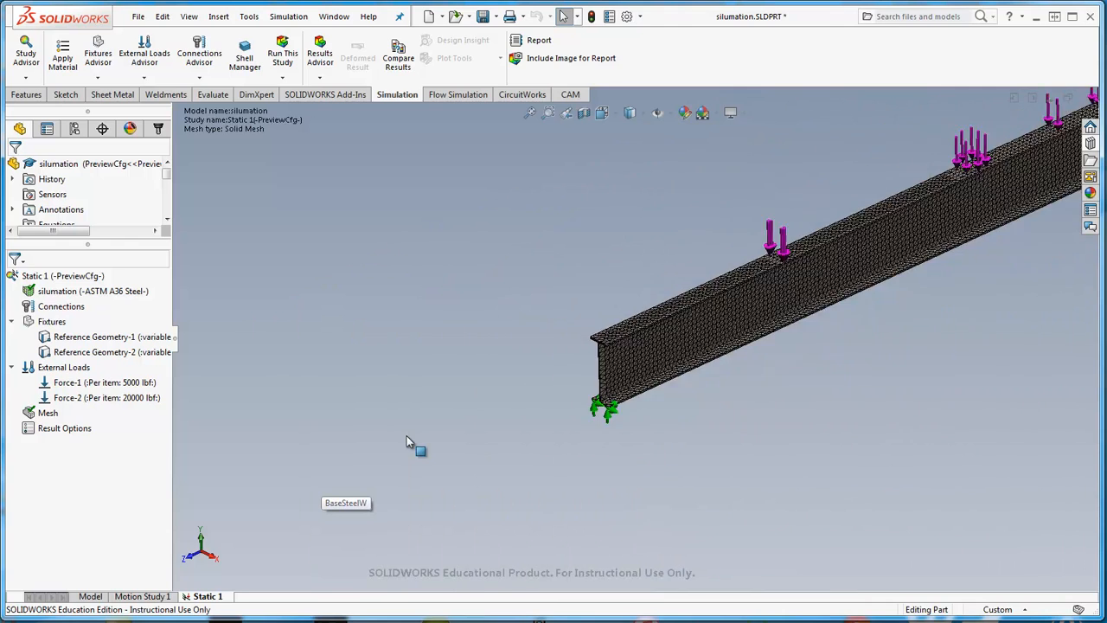
{"action": "scroll", "coordinate": [1023, 190], "scroll_direction": "down", "scroll_amount": 4}
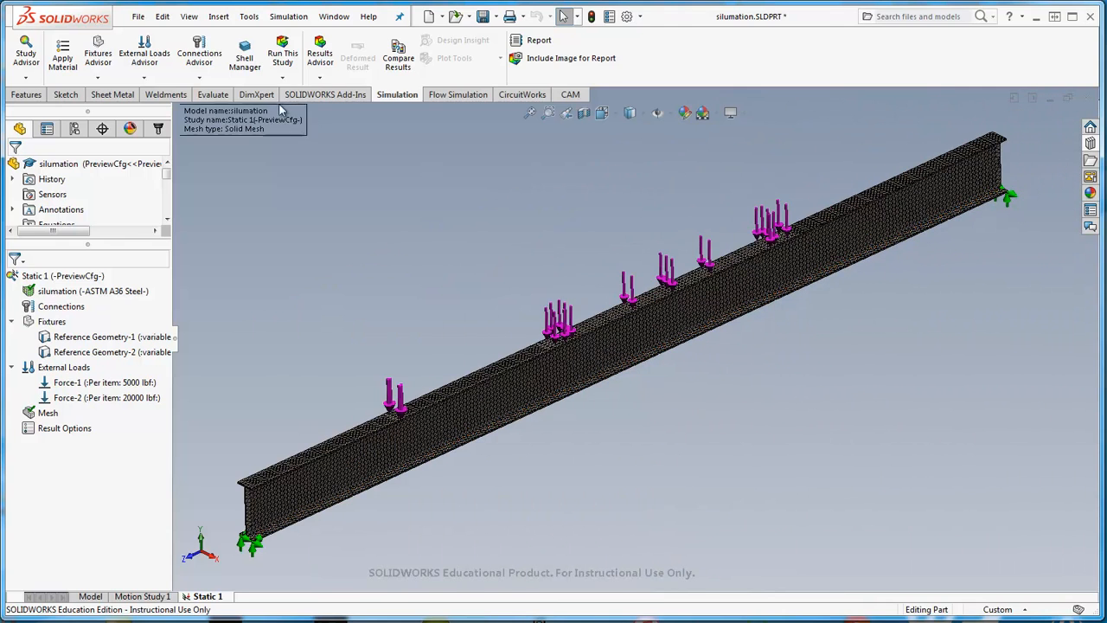
Save the part as silumation.SLDPRT and run the Static 1 study
{"action": "left_click", "coordinate": [1073, 16]}
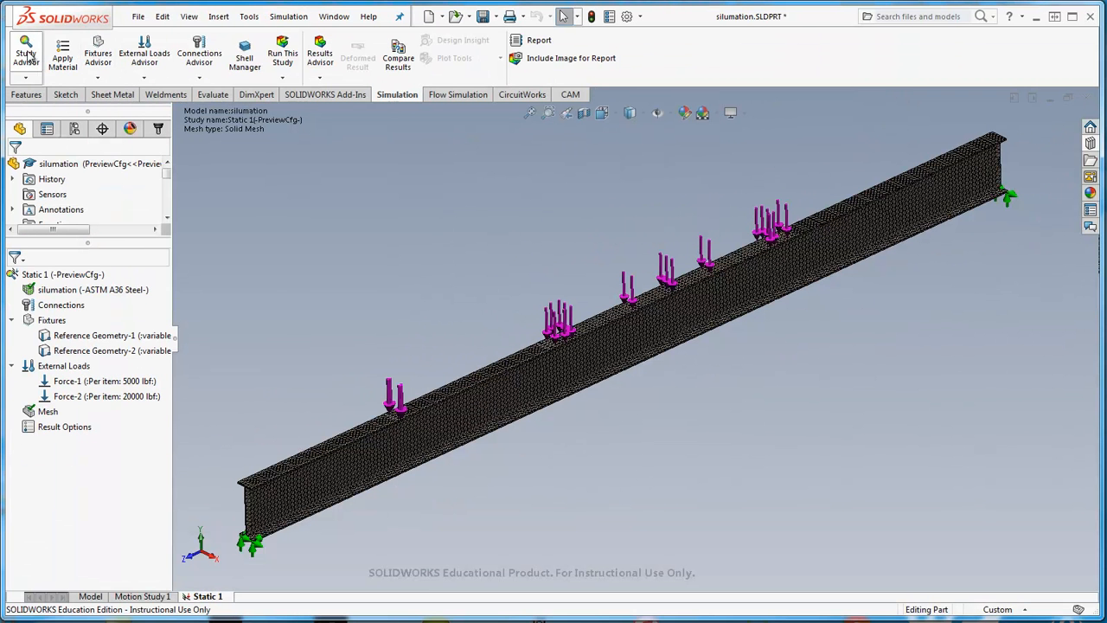
{"action": "left_click", "coordinate": [139, 19]}
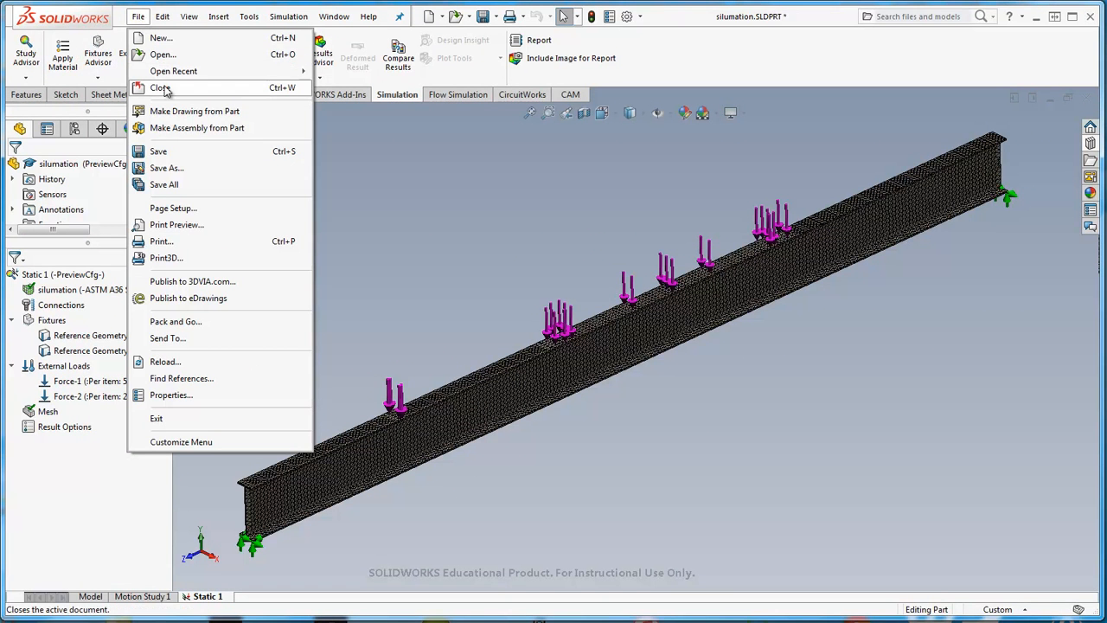
{"action": "left_click", "coordinate": [262, 169]}
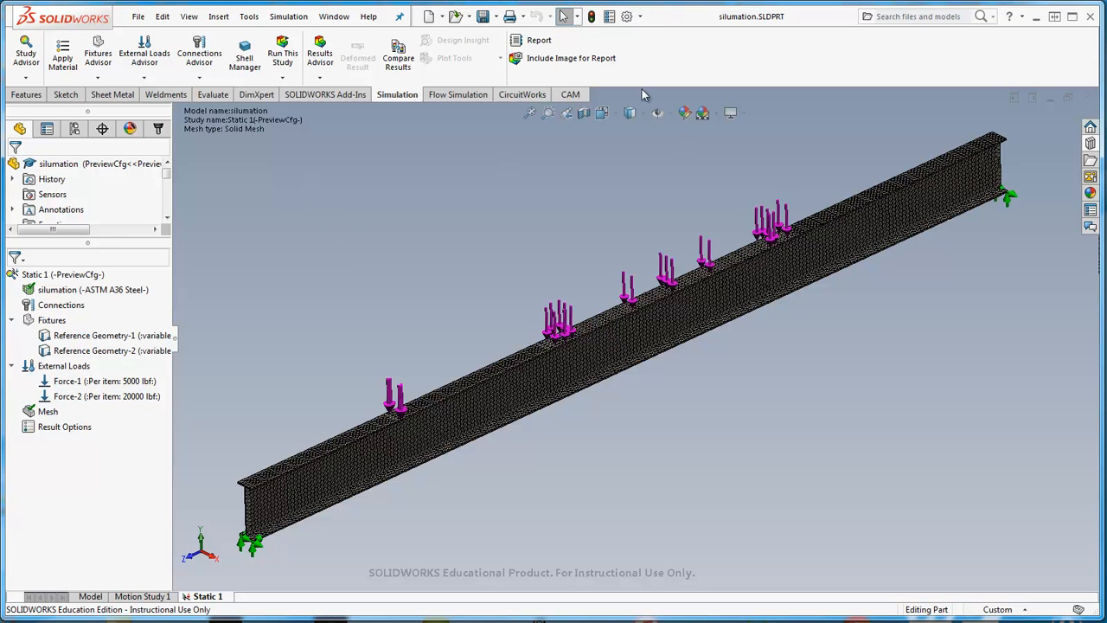
{"action": "left_click", "coordinate": [283, 80]}
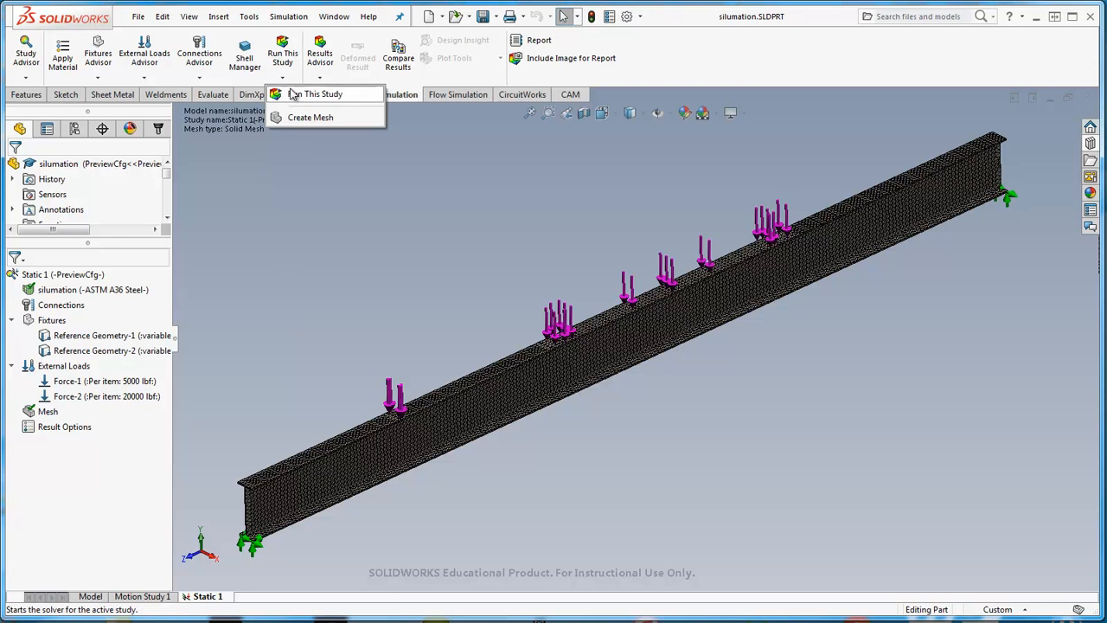
{"action": "left_click", "coordinate": [292, 95]}
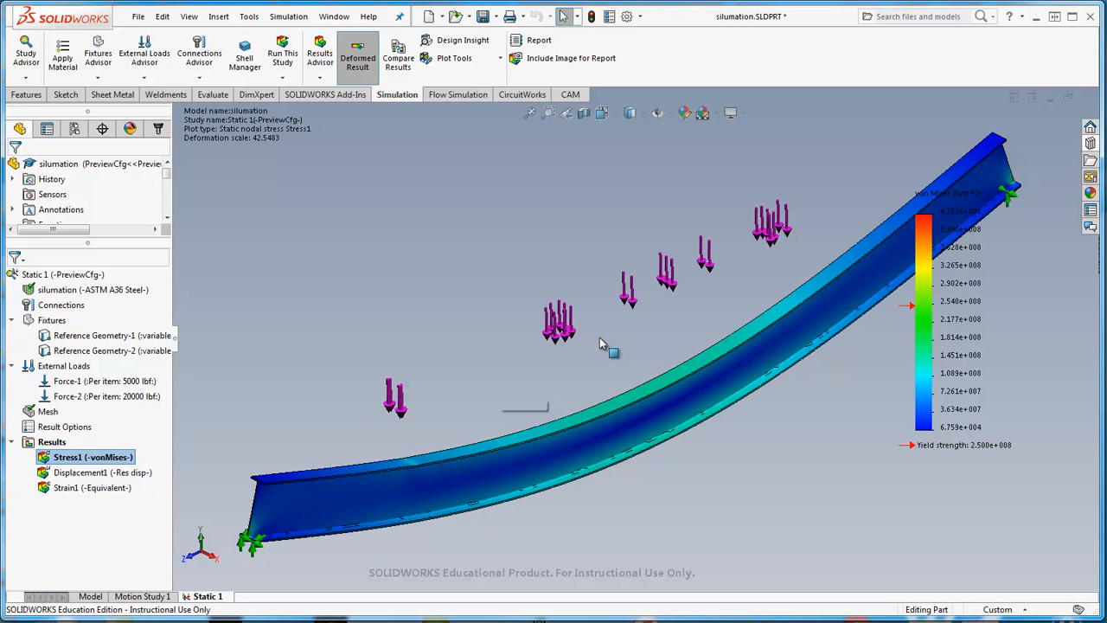
Animate the von Mises stress plot at speed 25, watch the beam deflect, and close the animation
{"action": "right_click", "coordinate": [73, 457]}
{"action": "left_click", "coordinate": [112, 164]}
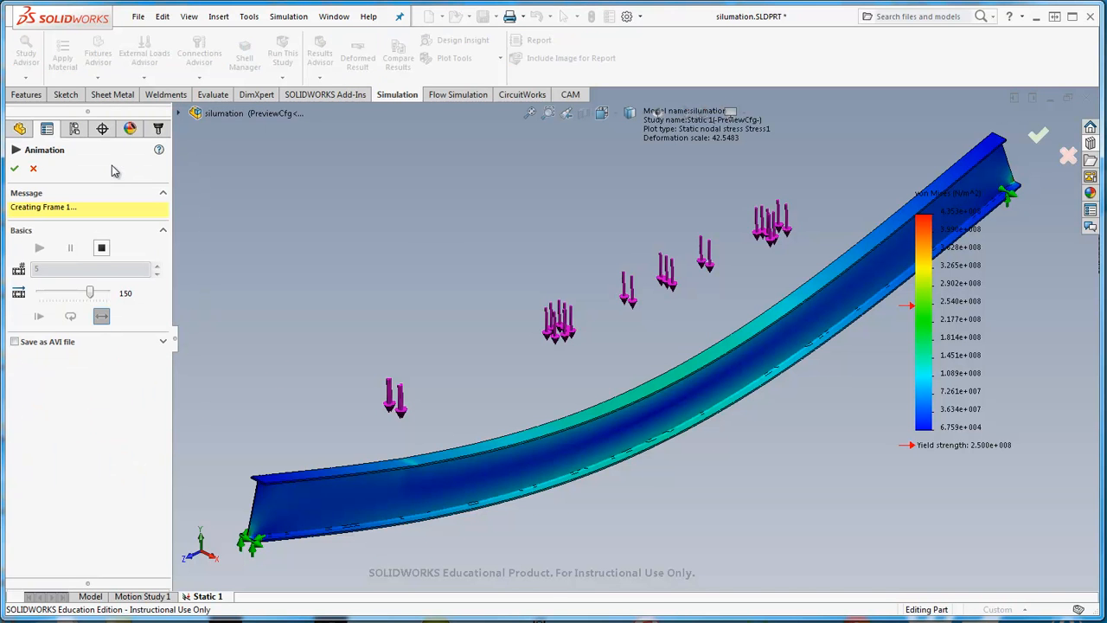
{"action": "left_click_drag", "start_coordinate": [90, 293], "coordinate": [49, 303]}
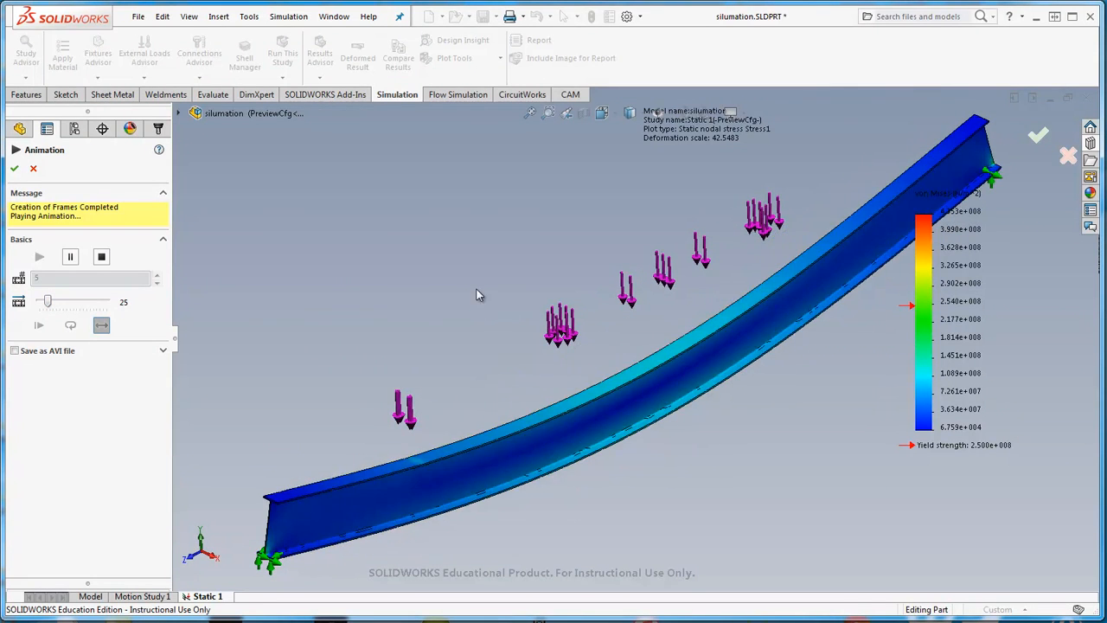
{"action": "left_click", "coordinate": [13, 168]}
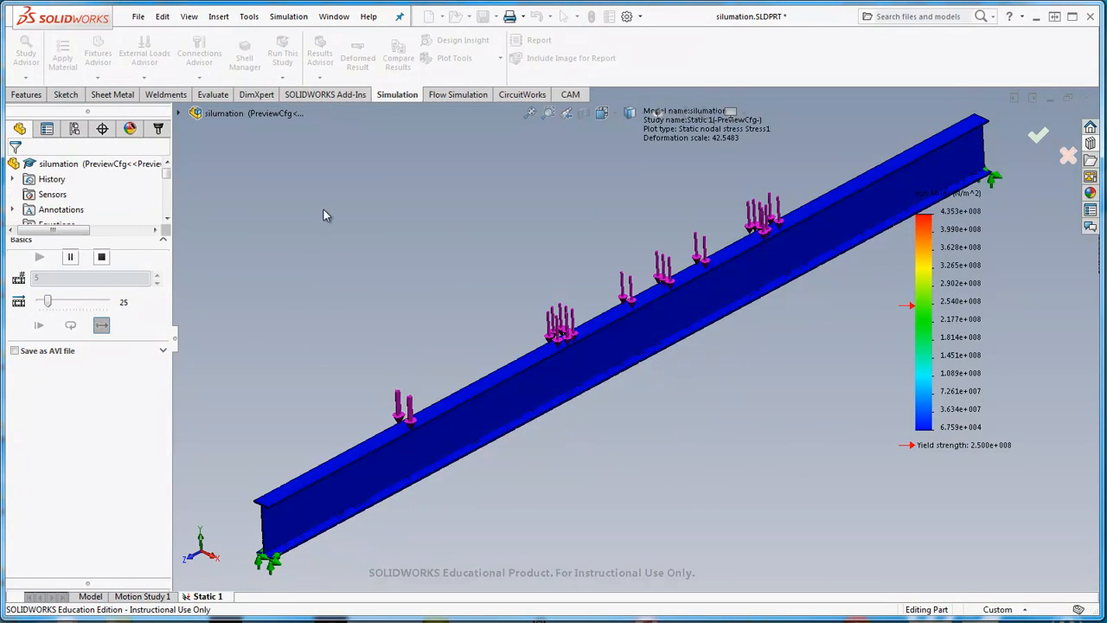